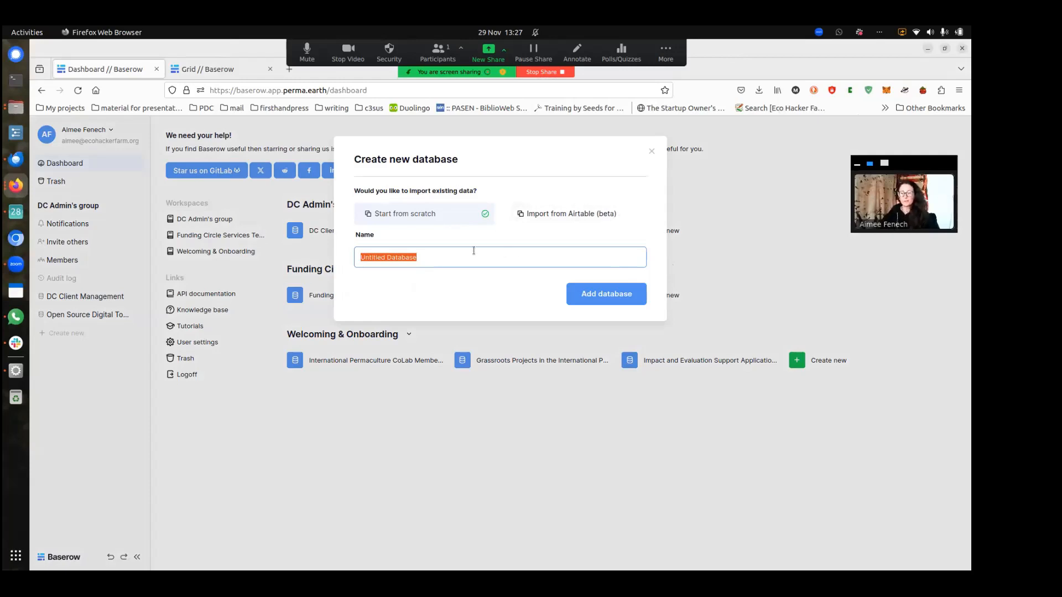
Create a database named 'test' and widen its Active column so the full header shows
type("test")
left_click(600, 303)
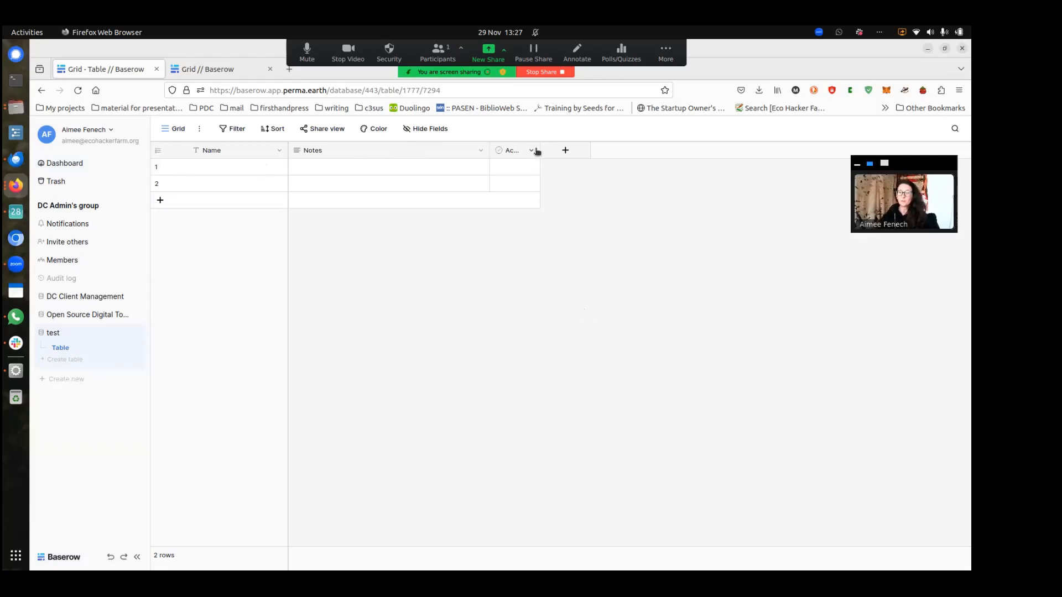
left_click_drag(540, 149, 563, 150)
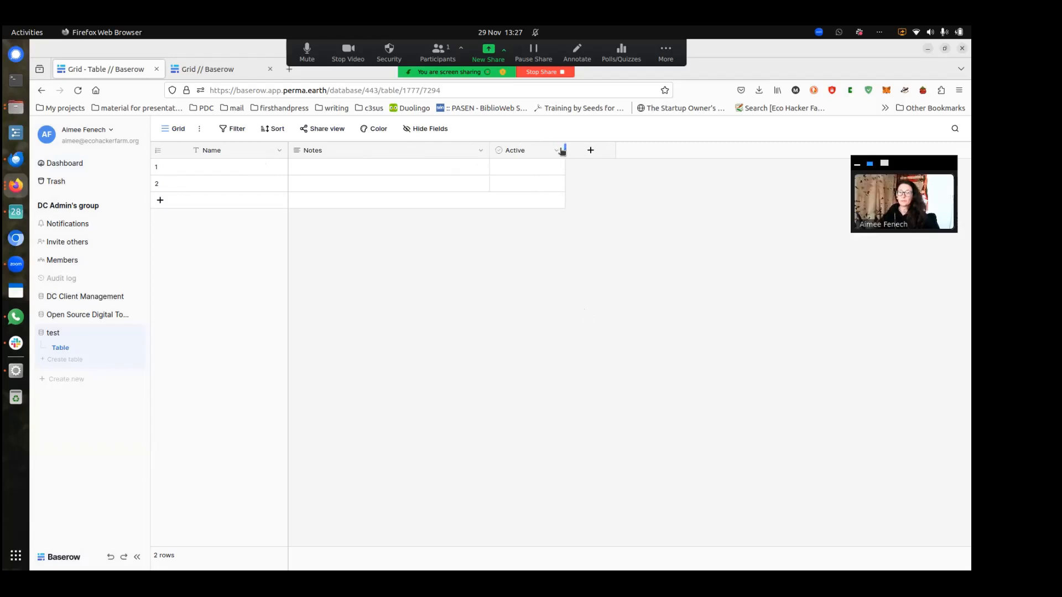
Rename the Name field to 'Project name', keeping it single line text
left_click(280, 151)
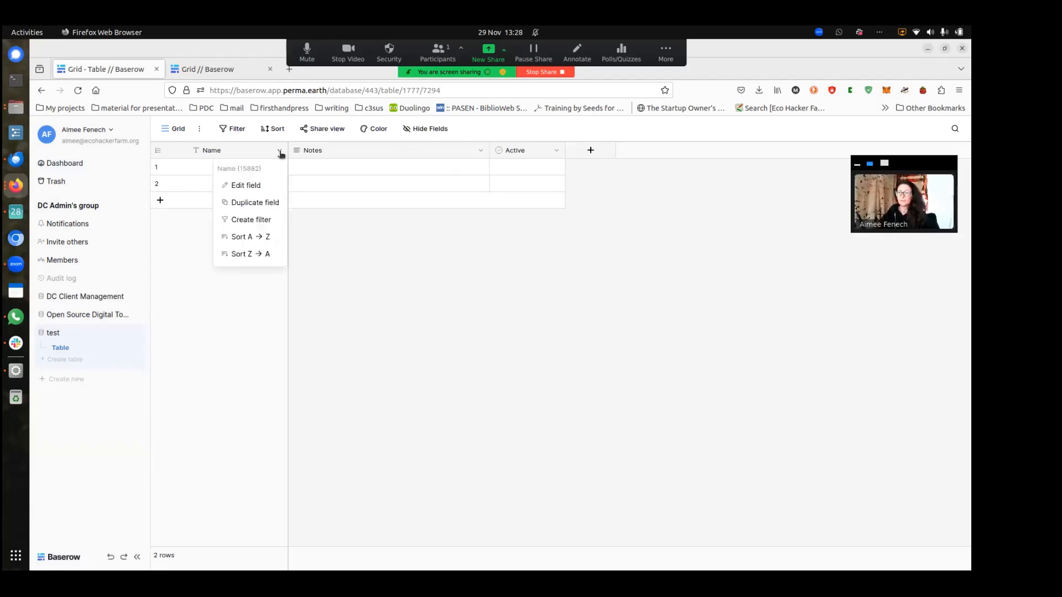
left_click(249, 186)
double_click(273, 213)
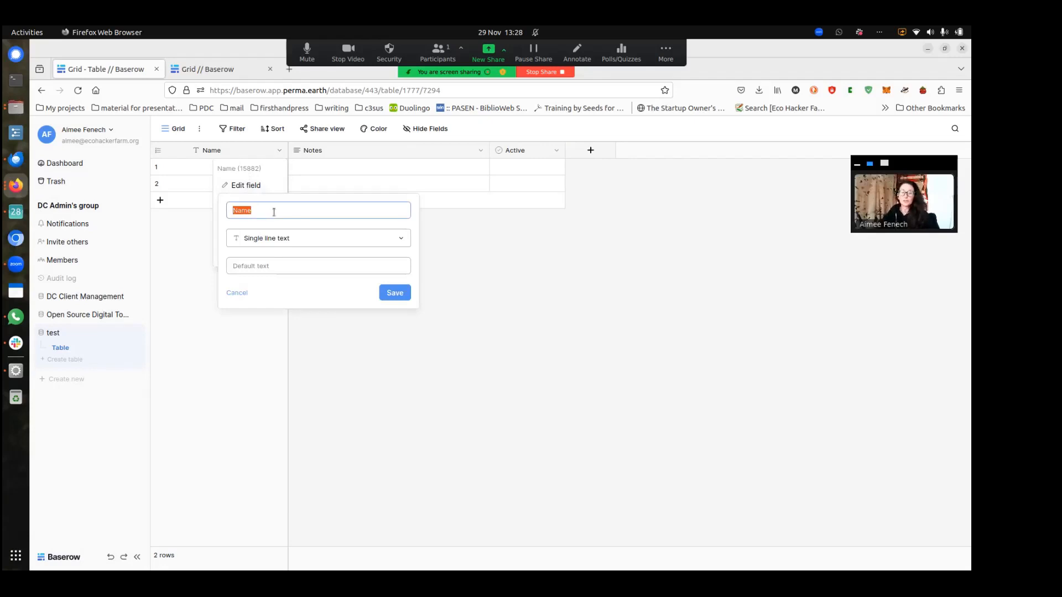
type("P")
type("erma")
key("BackSpace")
key("BackSpace")
key("BackSpace")
key("BackSpace")
type("roject name")
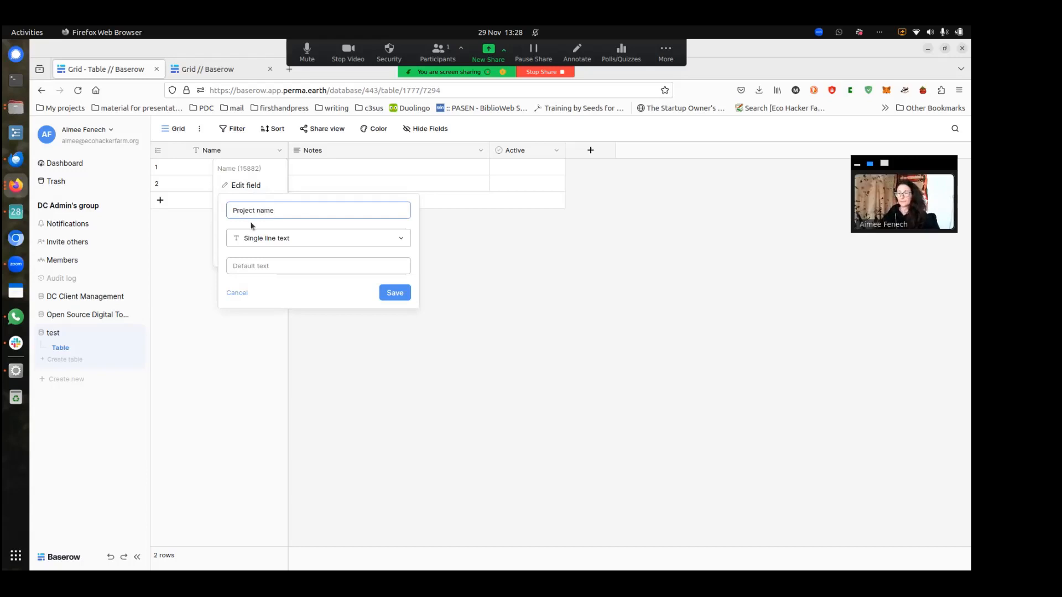
left_click(294, 242)
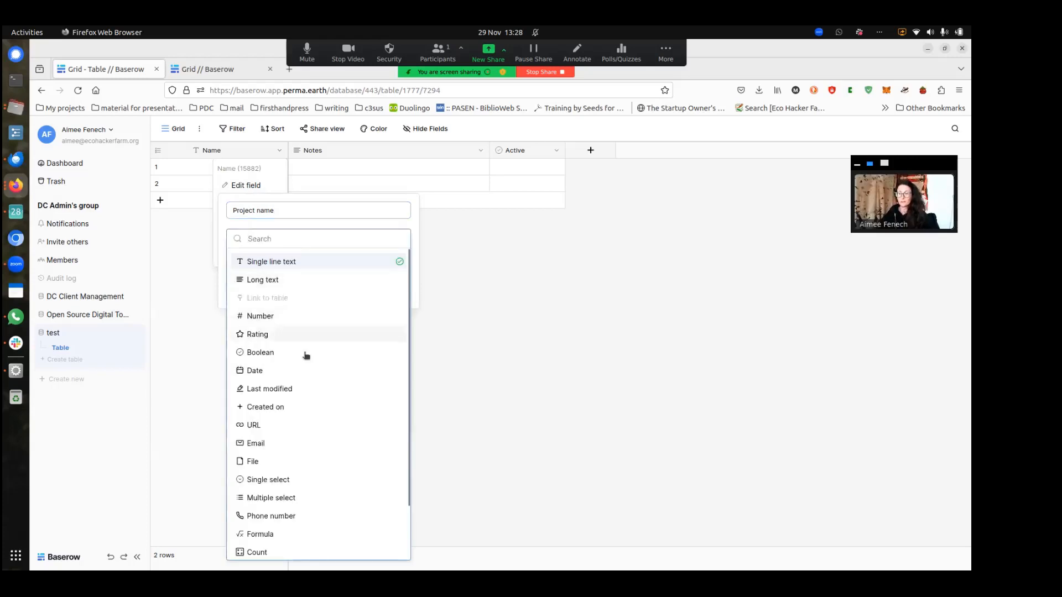
left_click(281, 262)
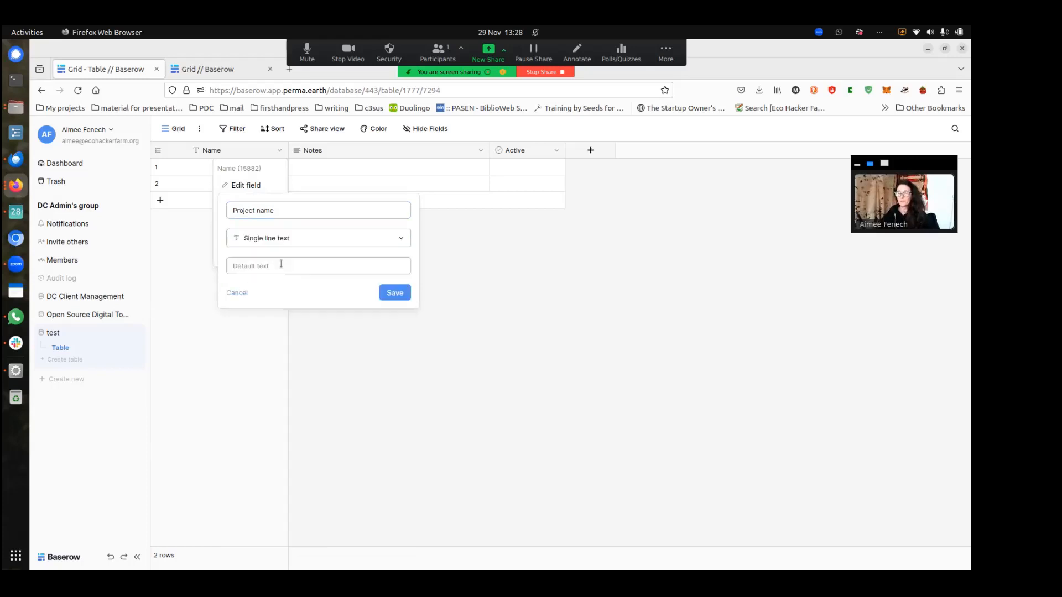
Give it default text 'your permaculture project name', save, and move Active before Notes
left_click(337, 272)
type("your permaculture project name")
left_click(395, 293)
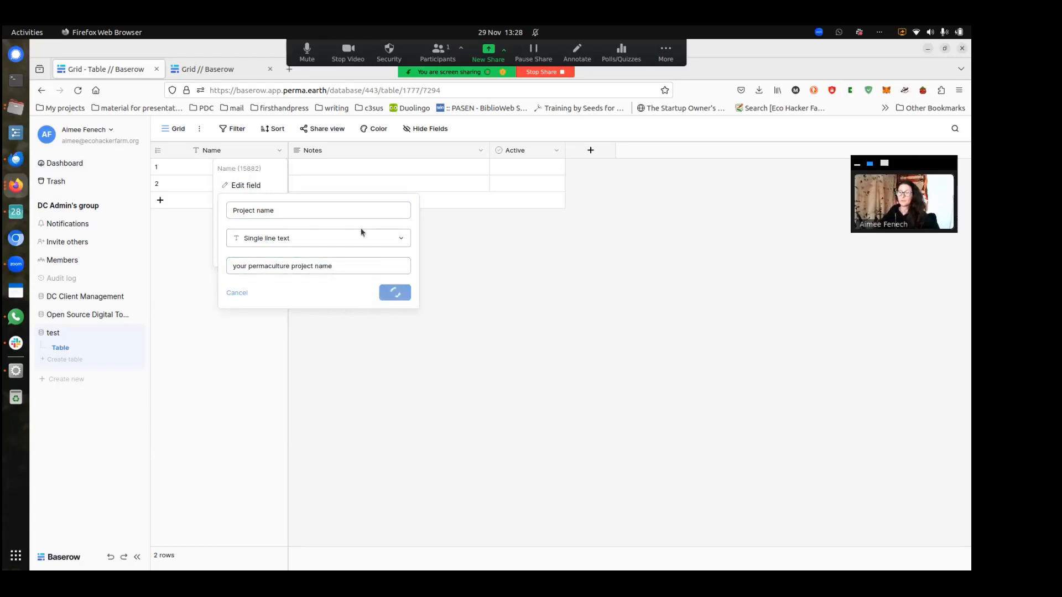
left_click_drag(529, 151, 350, 156)
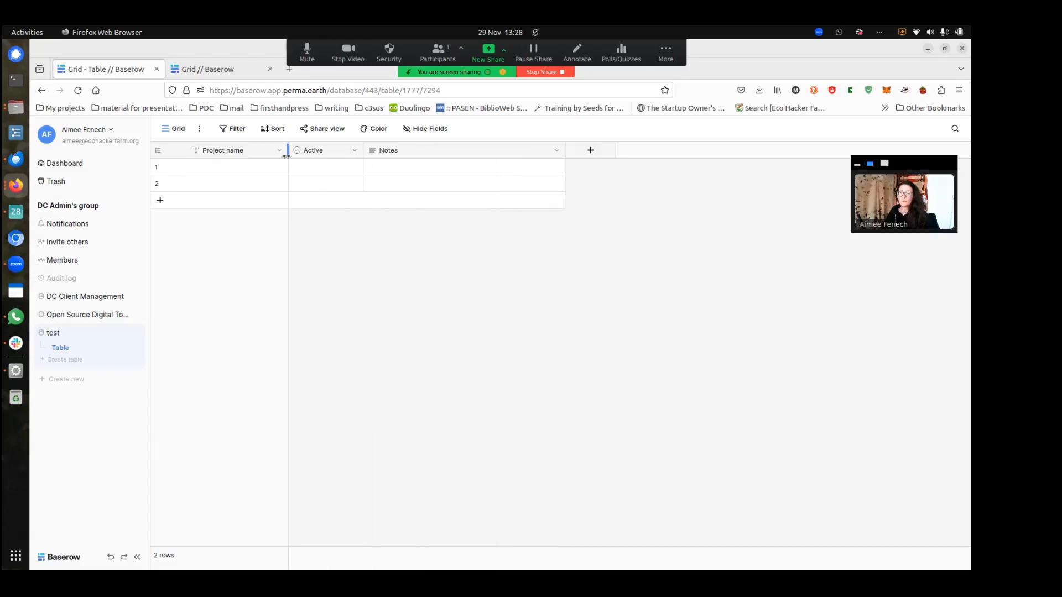
Open the Active field's settings and save them unchanged
left_click(324, 168)
left_click(356, 151)
left_click(338, 187)
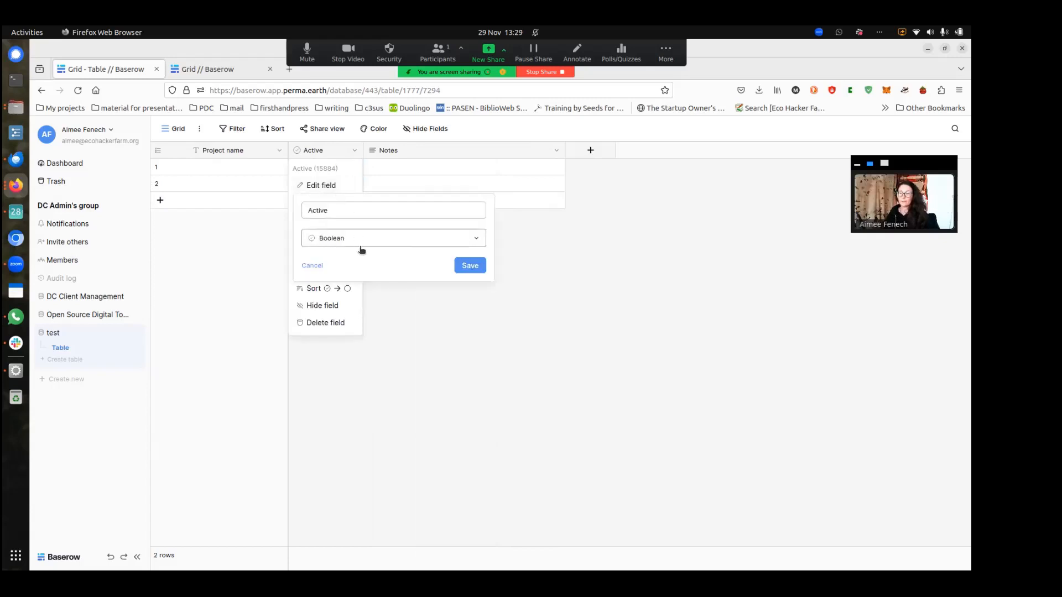
left_click(476, 268)
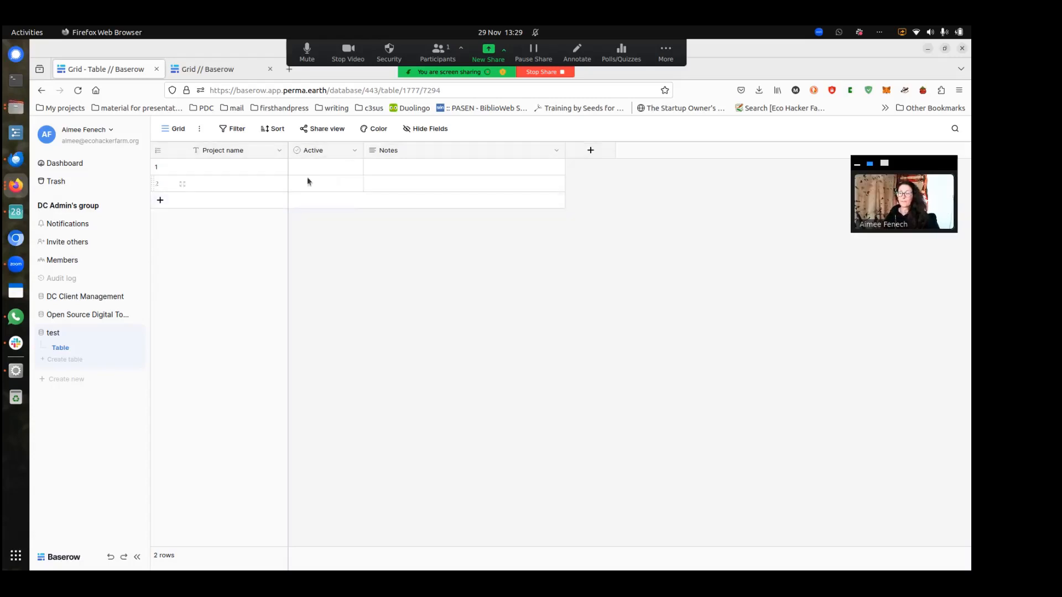
left_click(325, 169)
Add an Email-type field 'Contact email' and place it between Active and Notes
left_click(592, 152)
left_click(633, 234)
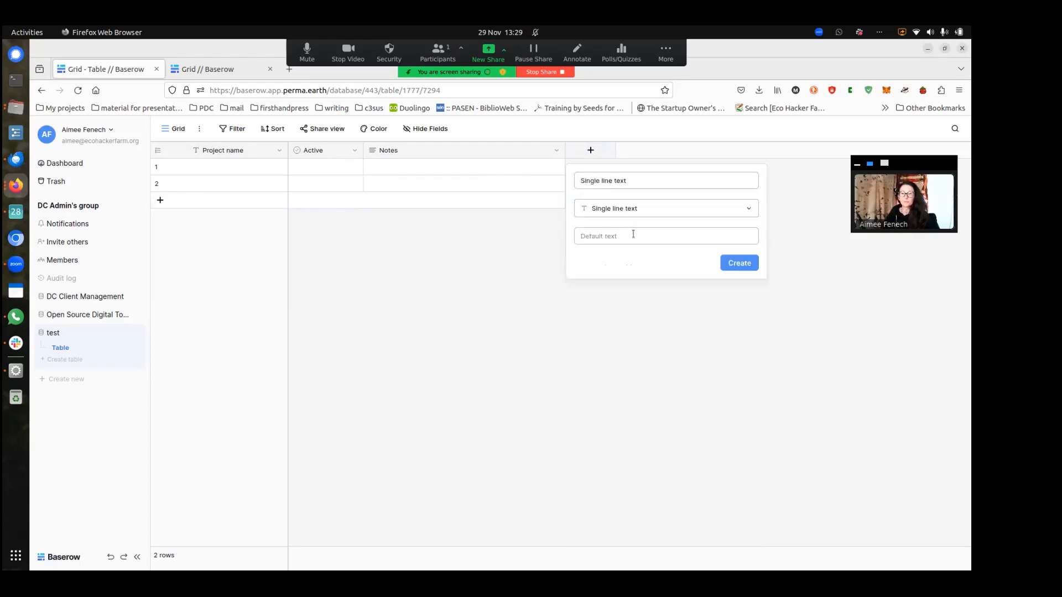
triple_click(630, 181)
type("Contact email")
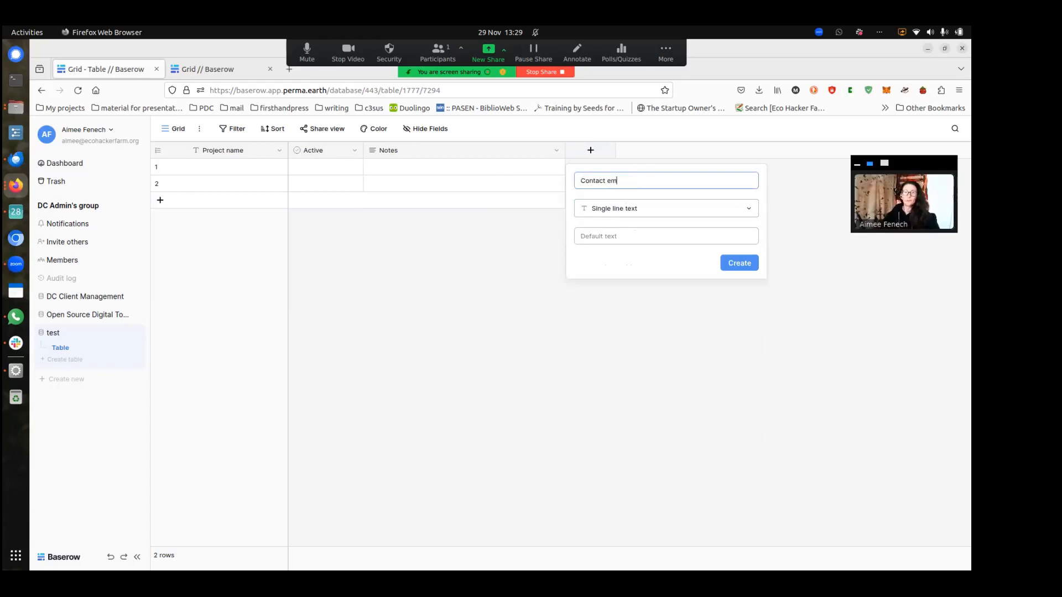
left_click(613, 208)
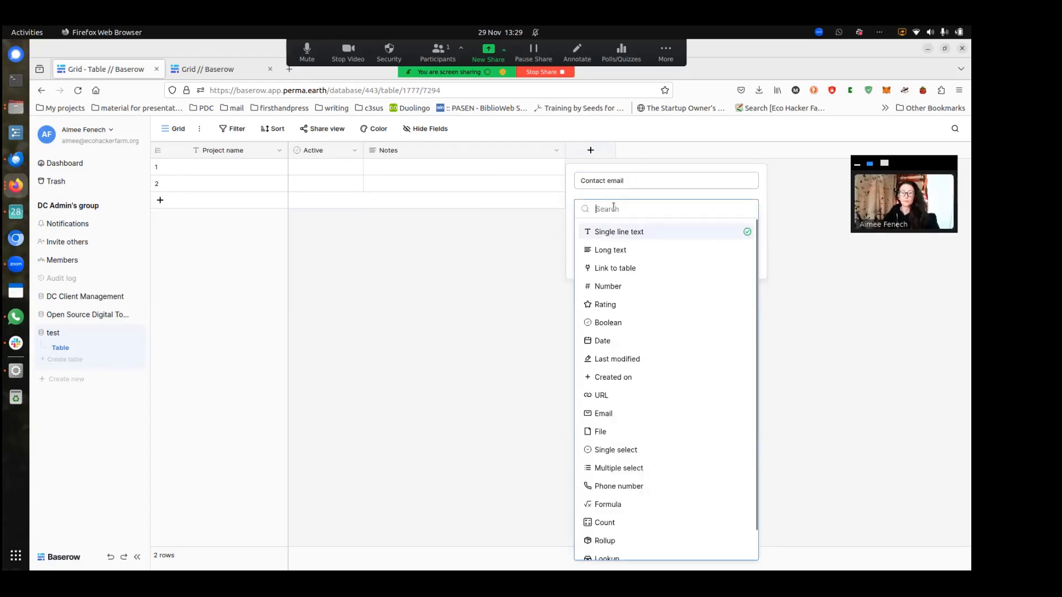
type("ema")
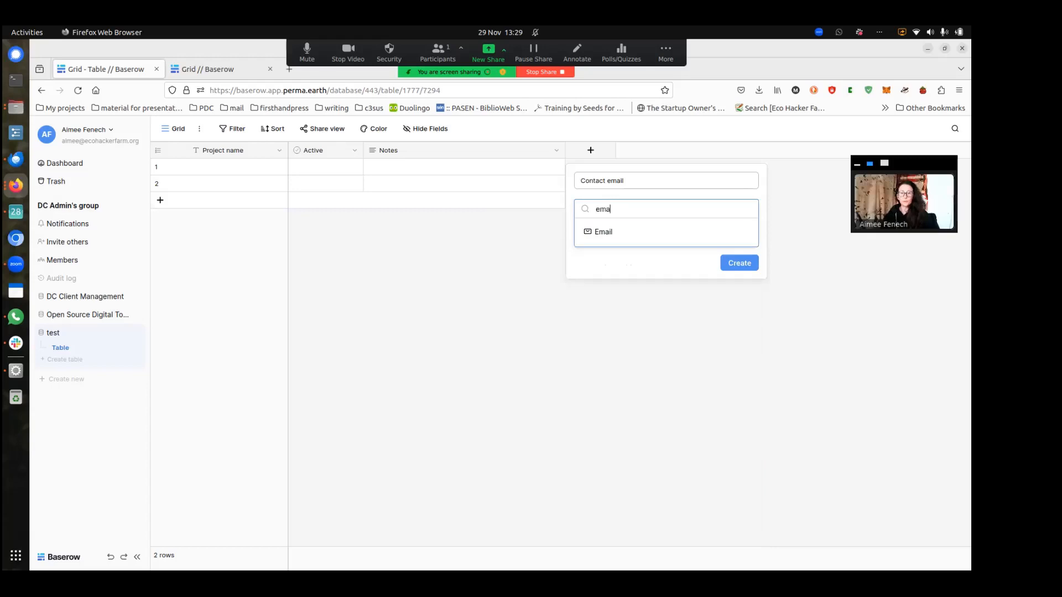
left_click(609, 233)
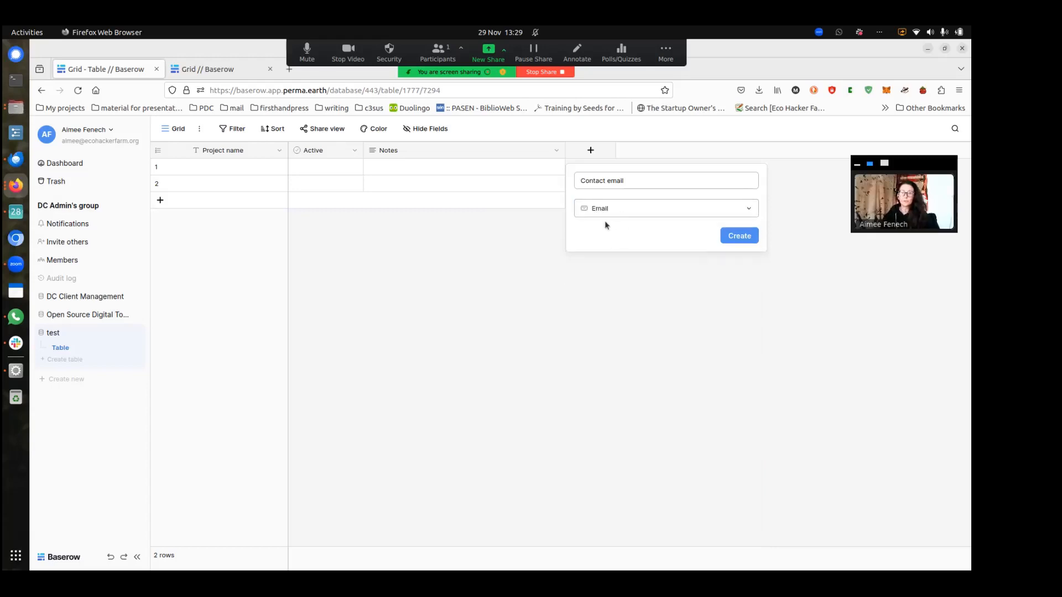
left_click(746, 240)
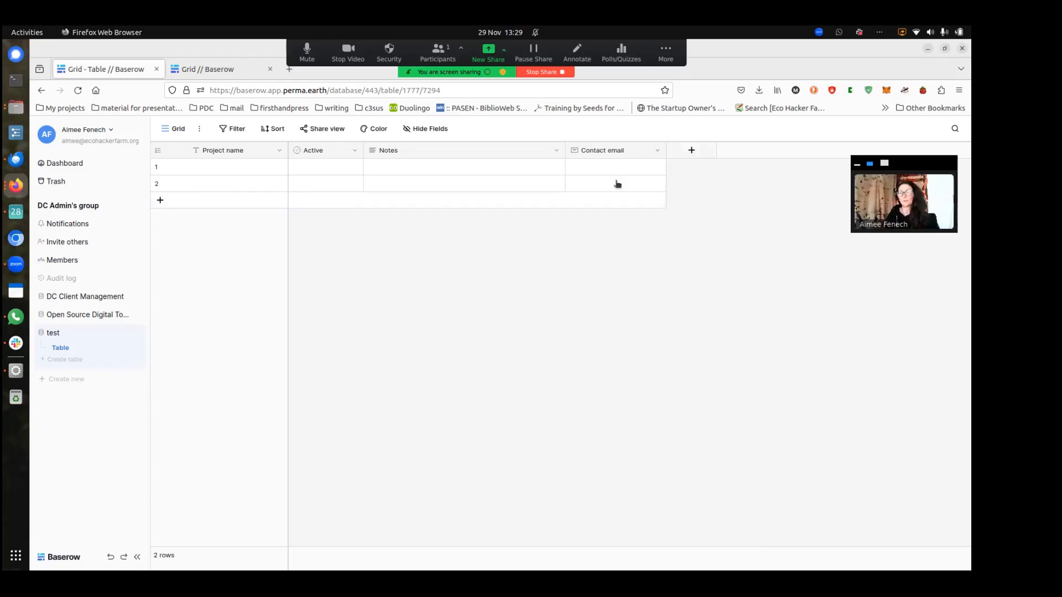
left_click_drag(607, 151, 430, 165)
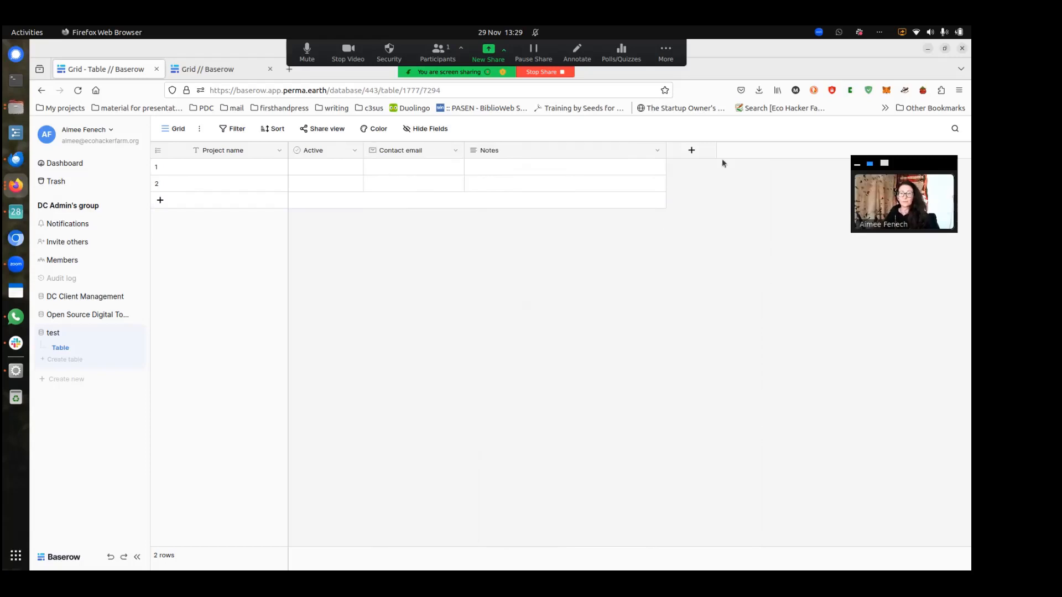
Start a new field named 'Project type' with the multiple select type
left_click(691, 151)
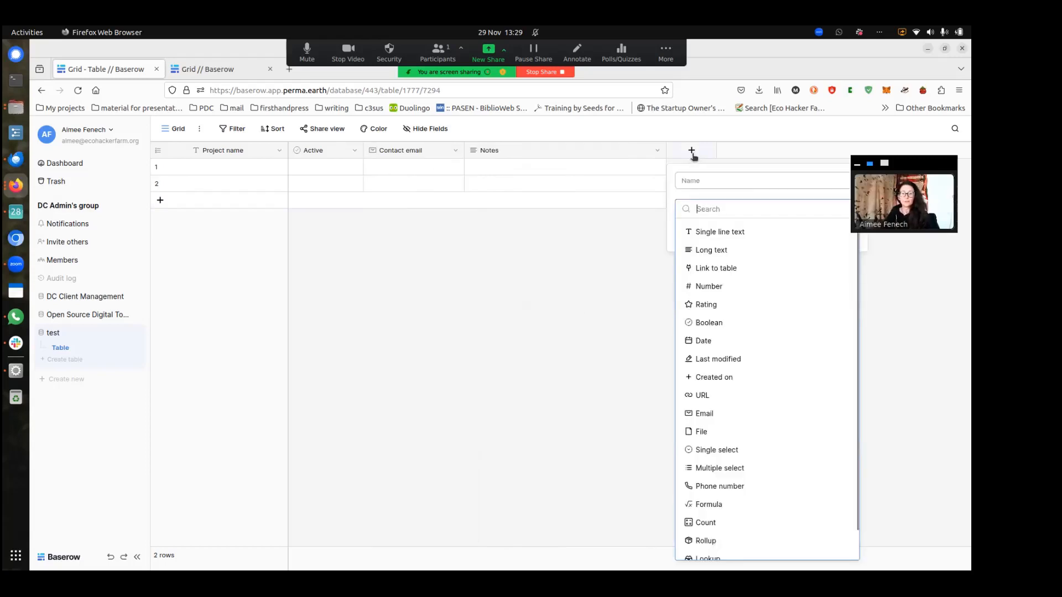
type("project t")
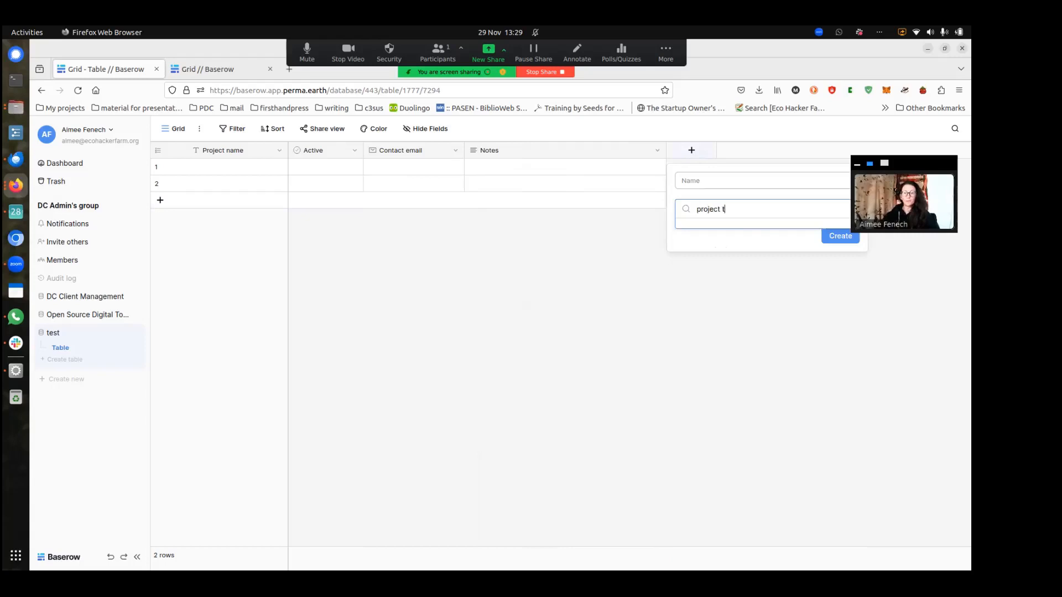
key("BackSpace")
key("BackSpace")
key("BackSpace")
key("BackSpace")
key("BackSpace")
key("BackSpace")
key("BackSpace")
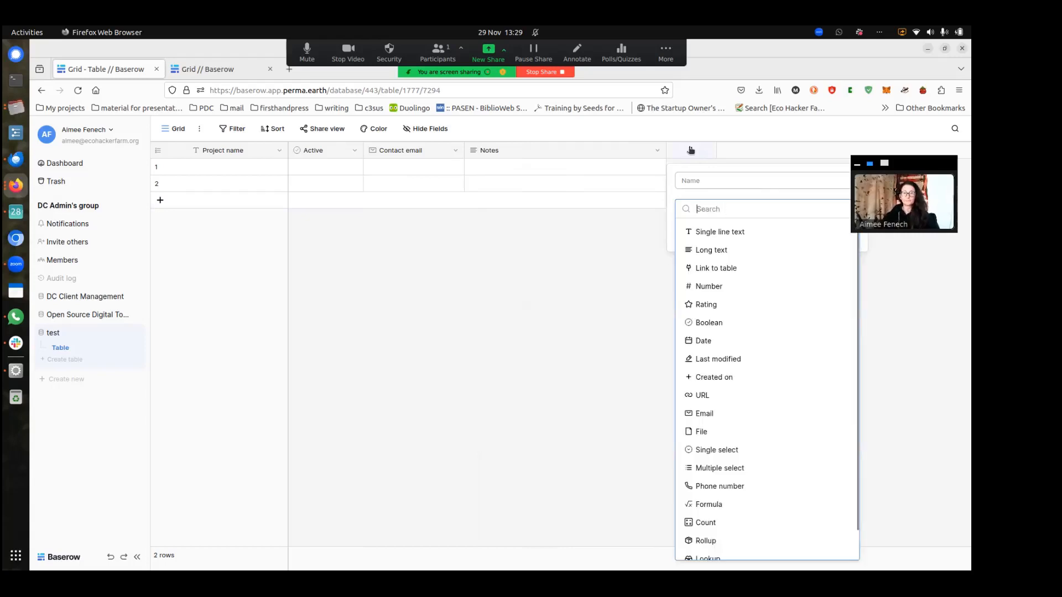
left_click(706, 184)
type("Project type")
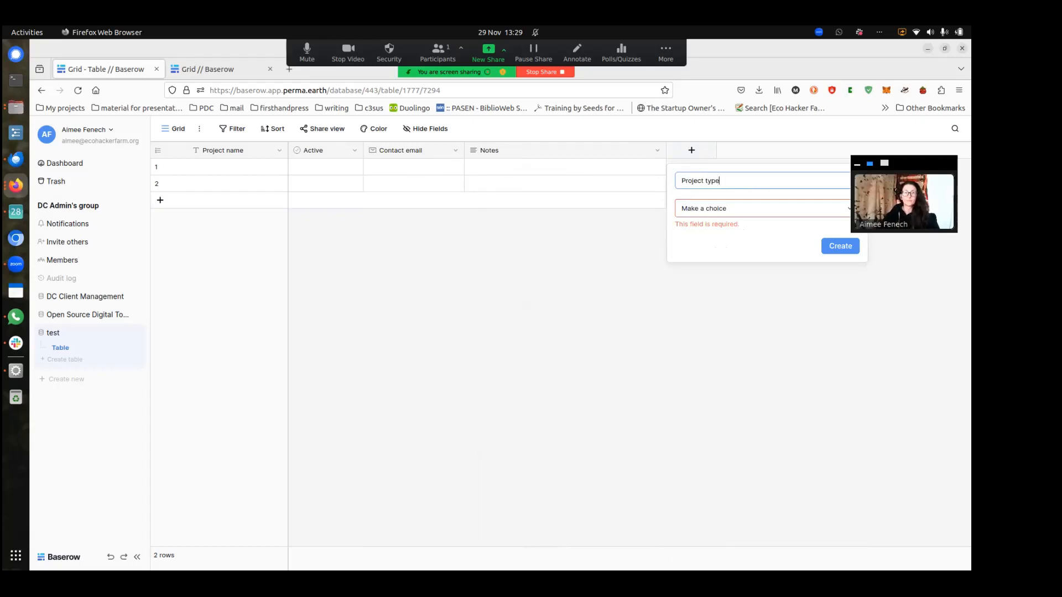
left_click(832, 247)
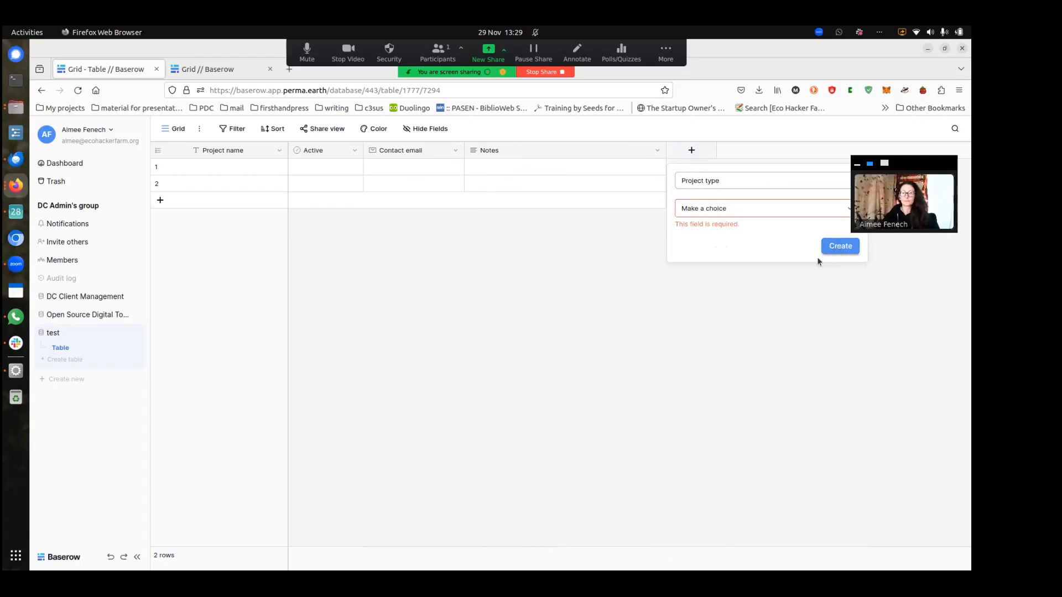
left_click(790, 212)
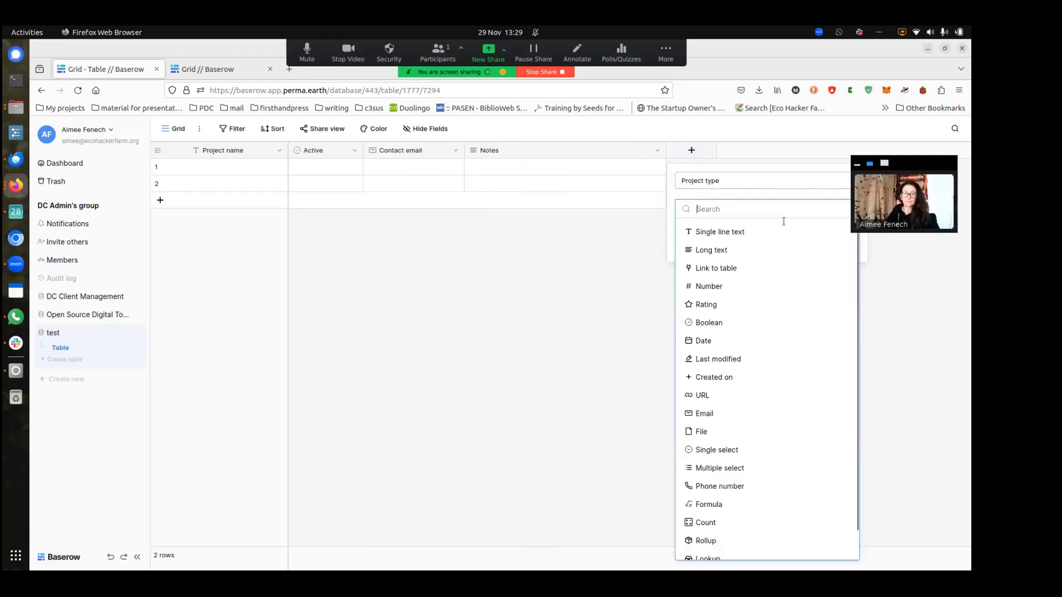
scroll(736, 420, "down", 1)
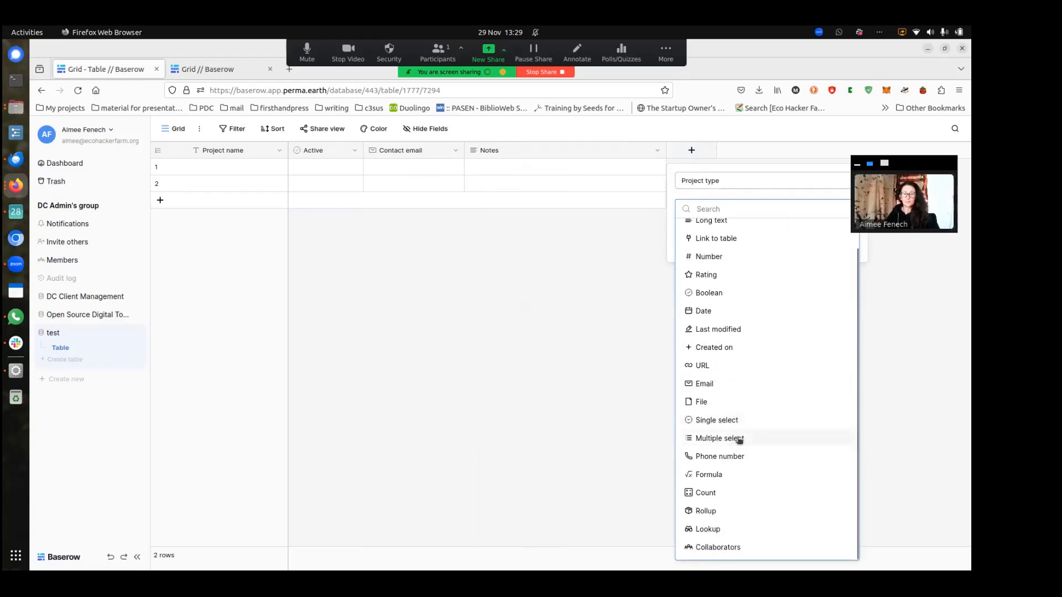
left_click(738, 440)
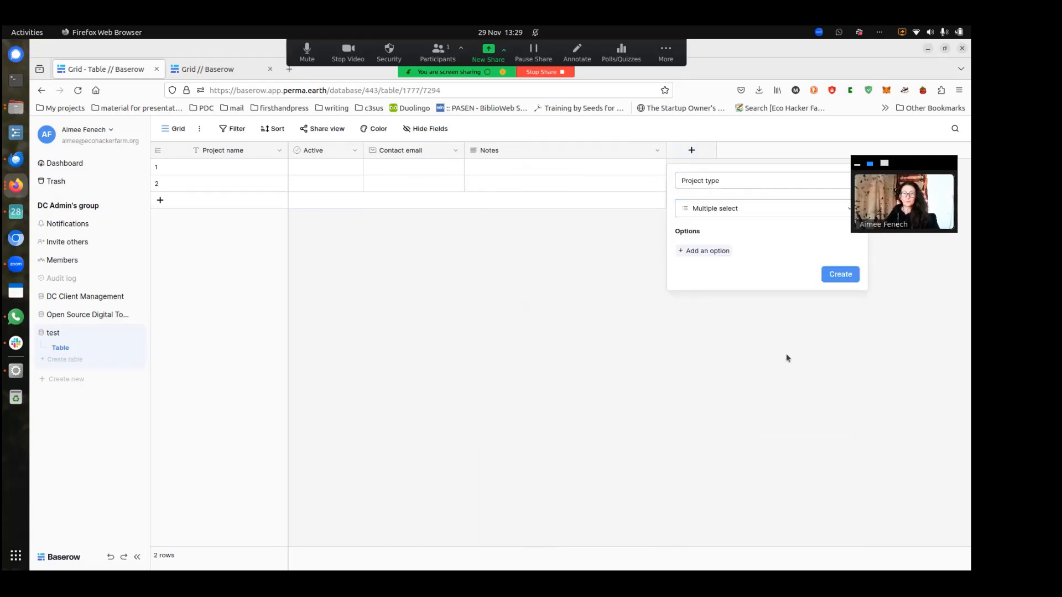
Give it options eco-village, community garden and permaculture school / academy, dropping permaculture elearning, and create it
left_click(719, 253)
type("eco-village")
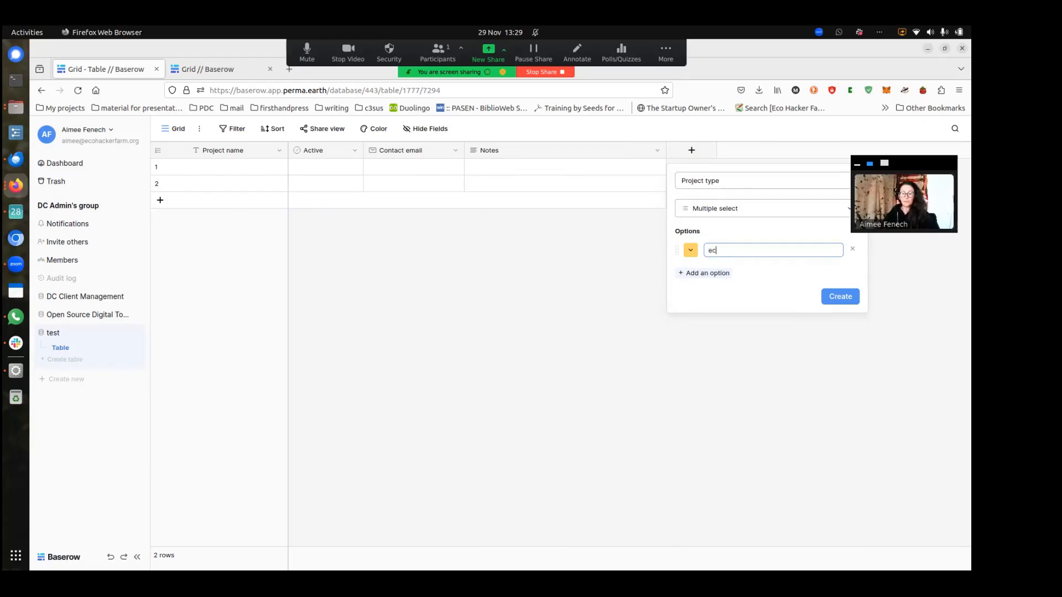
left_click(713, 273)
type("c")
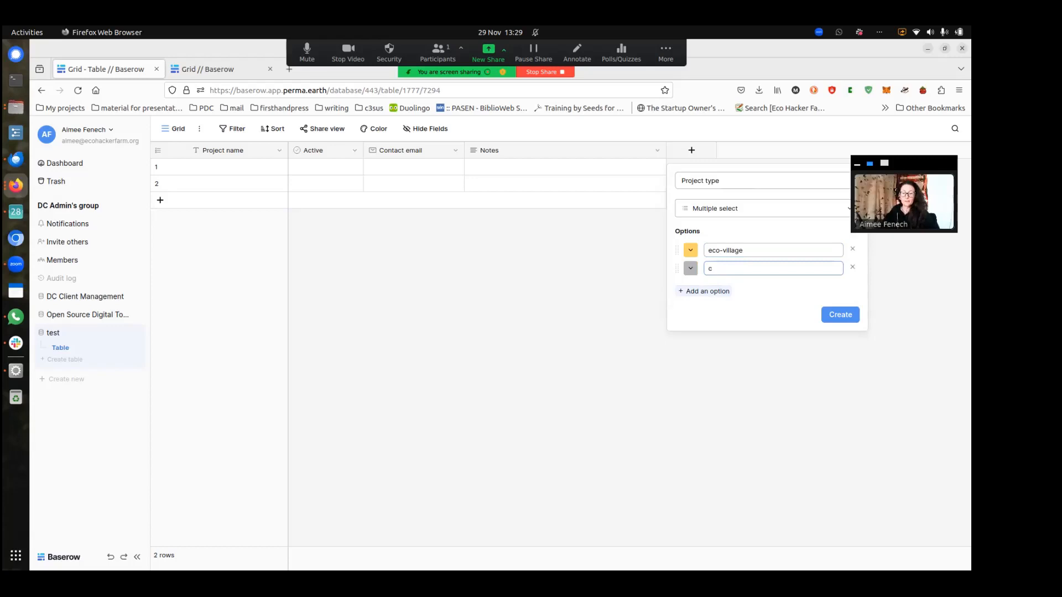
type("ommunity carden")
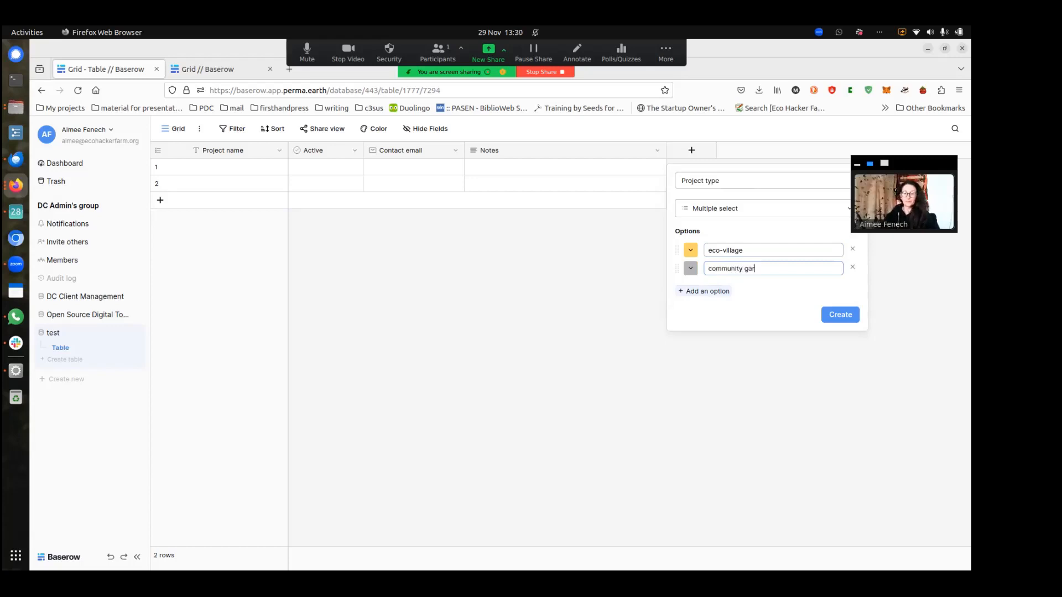
left_click(721, 291)
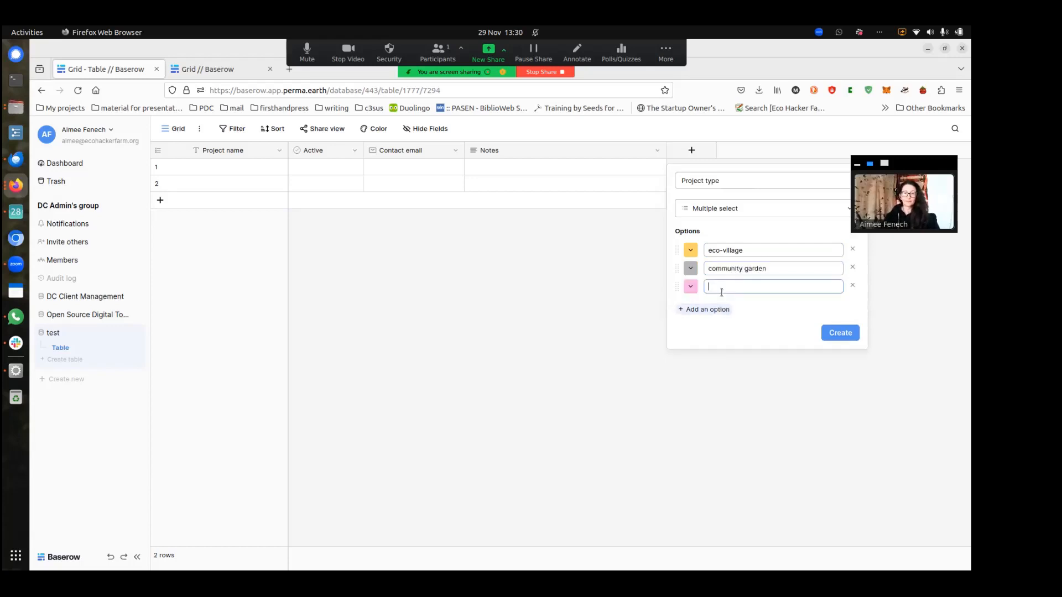
type("permaculture elearning")
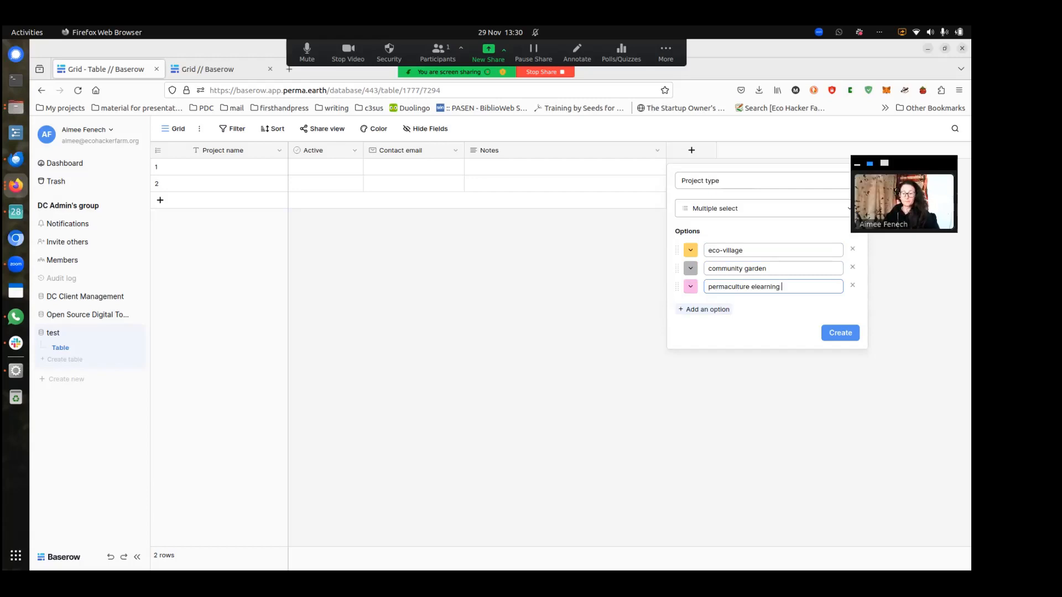
left_click(713, 309)
type("peramculture school / academy")
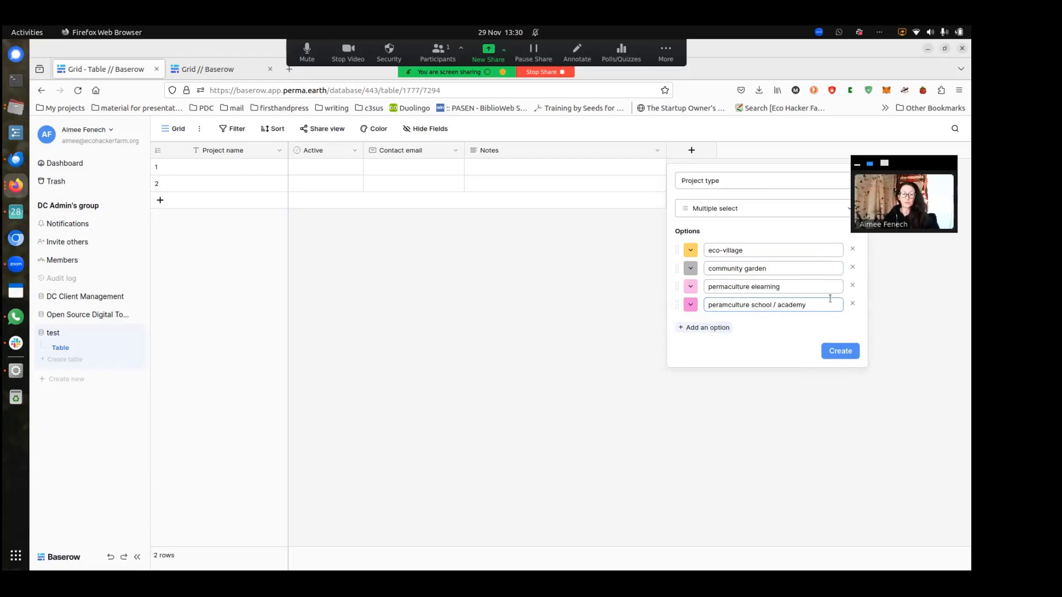
left_click(852, 286)
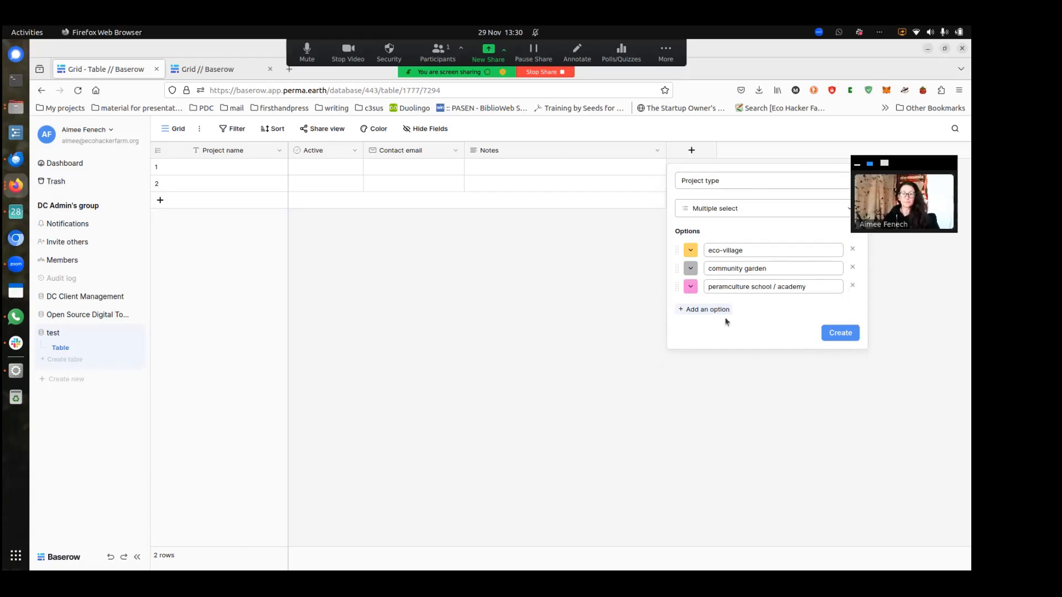
left_click(710, 310)
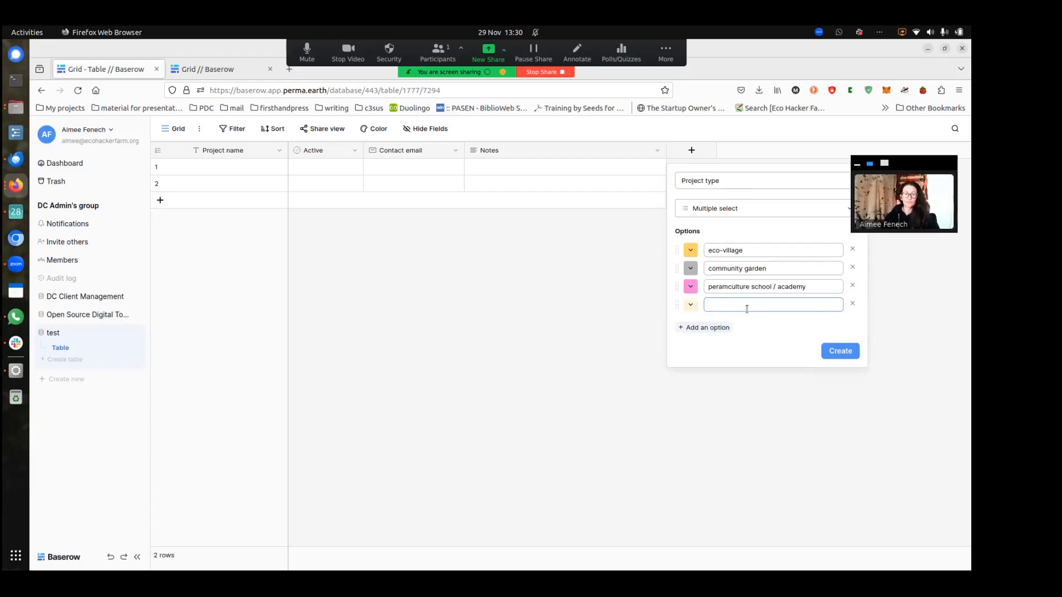
left_click(852, 304)
left_click(840, 332)
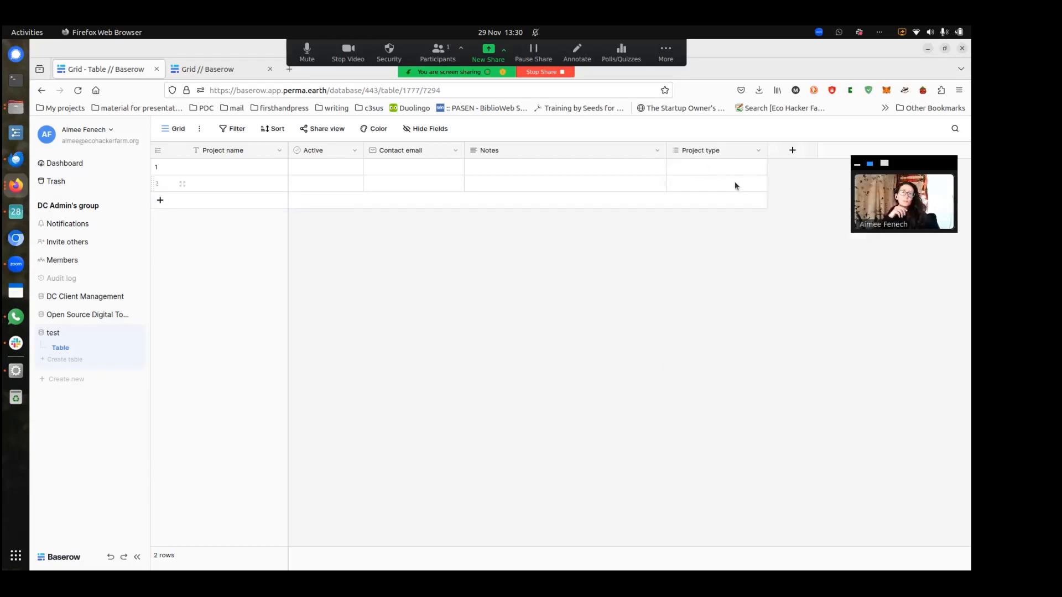
Move Project type before Notes and start a multiple select field named 'main activities'
left_click_drag(709, 150, 505, 154)
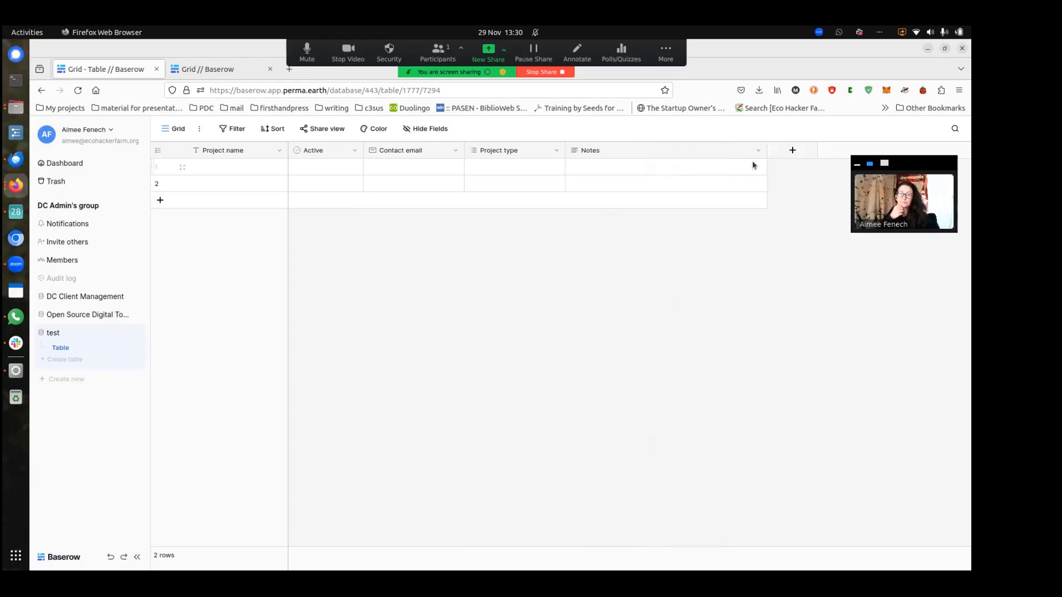
left_click(793, 150)
type("main acti")
key("BackSpace")
key("BackSpace")
key("BackSpace")
key("BackSpace")
key("BackSpace")
key("BackSpace")
key("BackSpace")
key("BackSpace")
key("BackSpace")
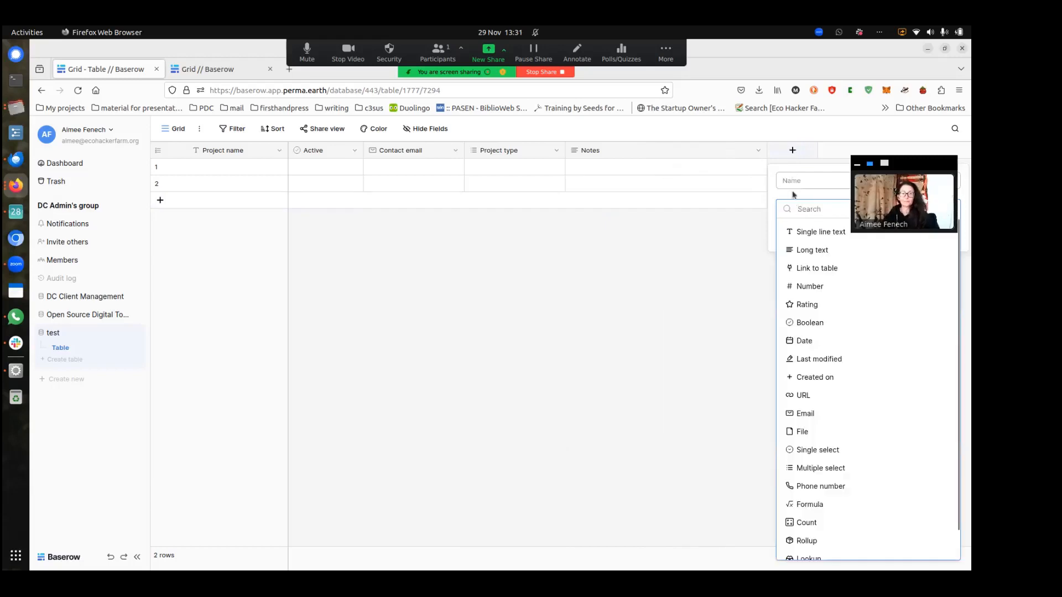
left_click(846, 468)
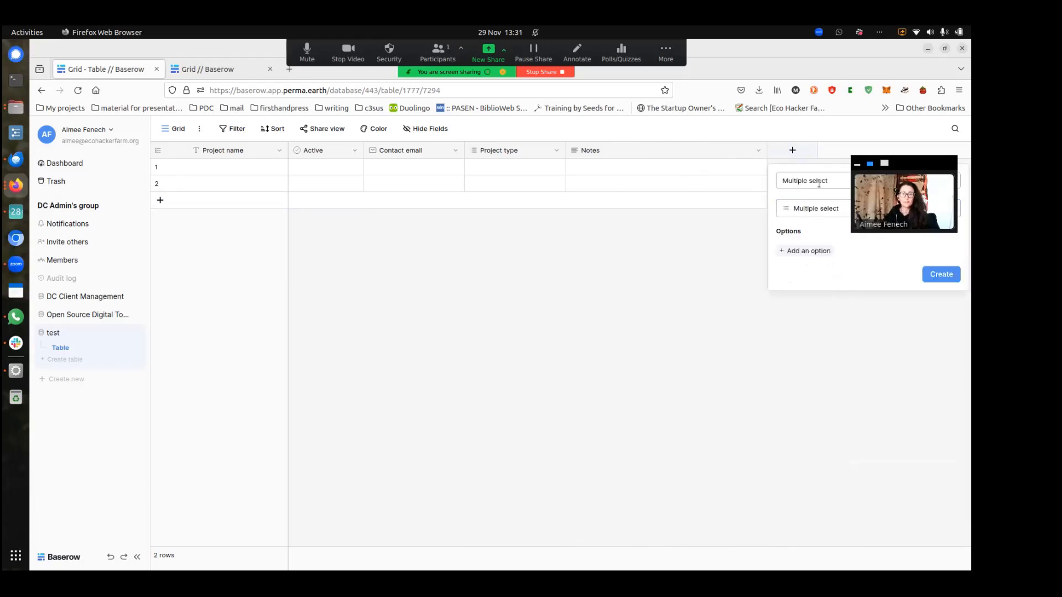
triple_click(813, 180)
type("m")
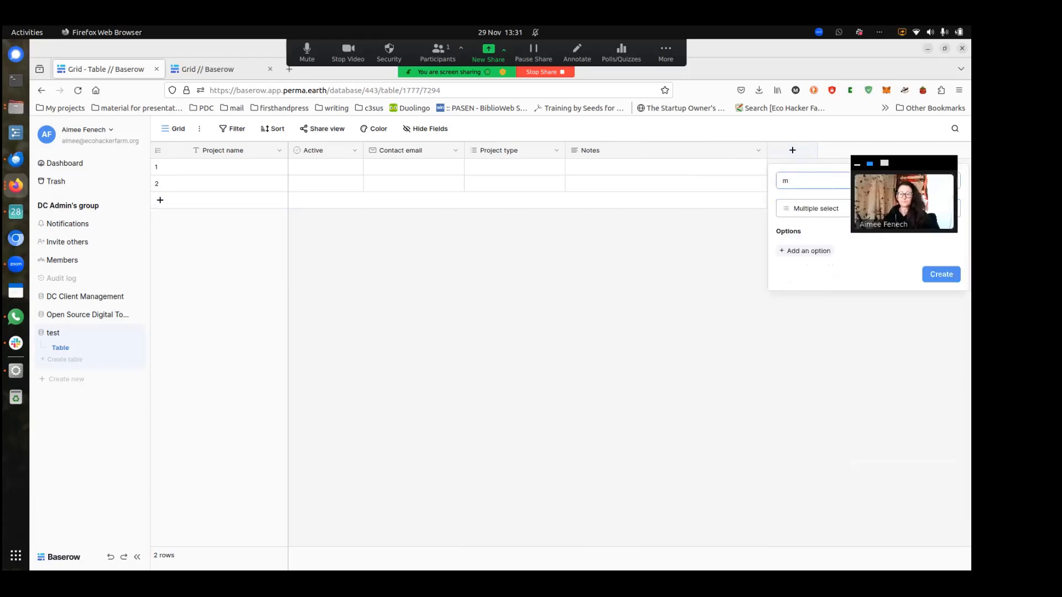
type("ain activities")
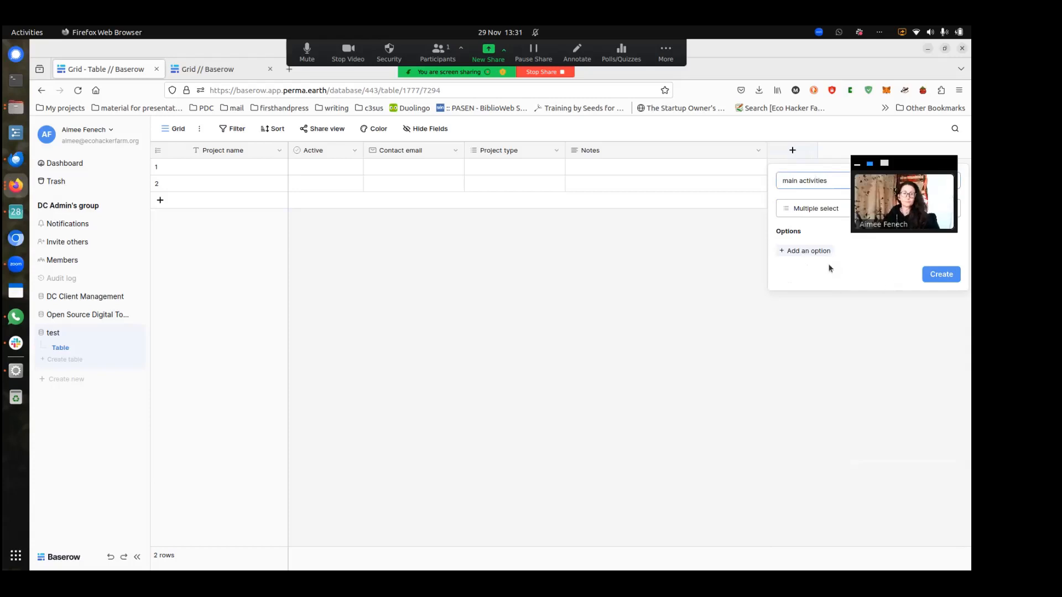
Give main activities options education, retreats and agriculture, create it, and move it before Notes
left_click(817, 251)
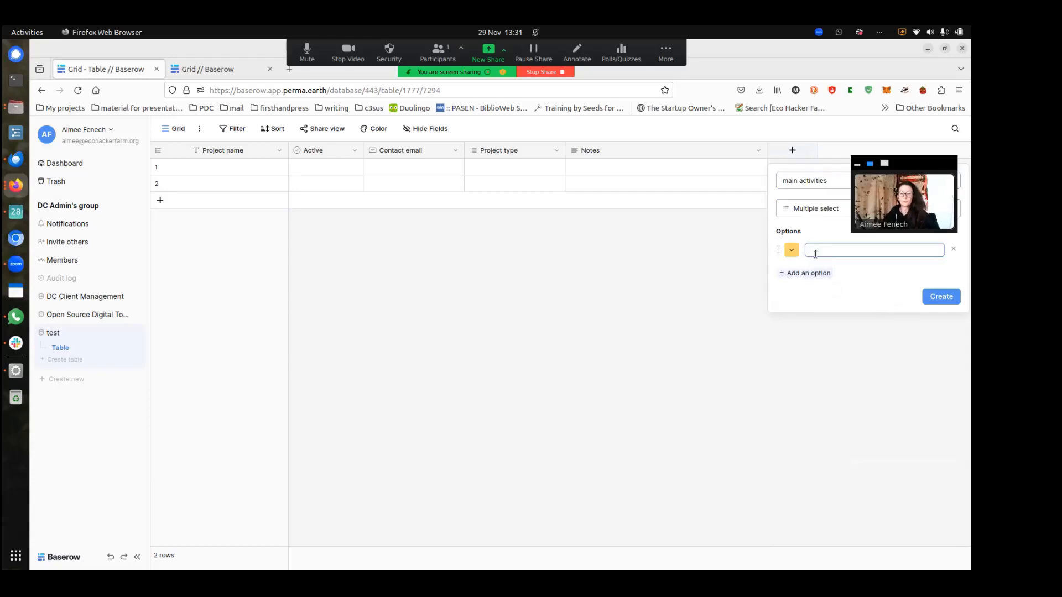
type("education")
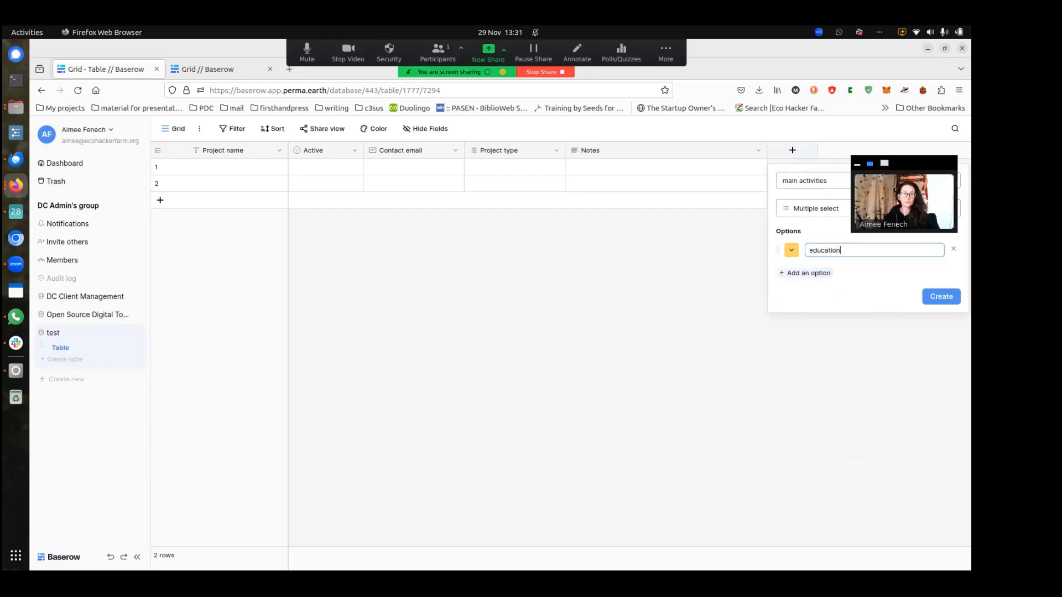
left_click(816, 275)
type("retreats")
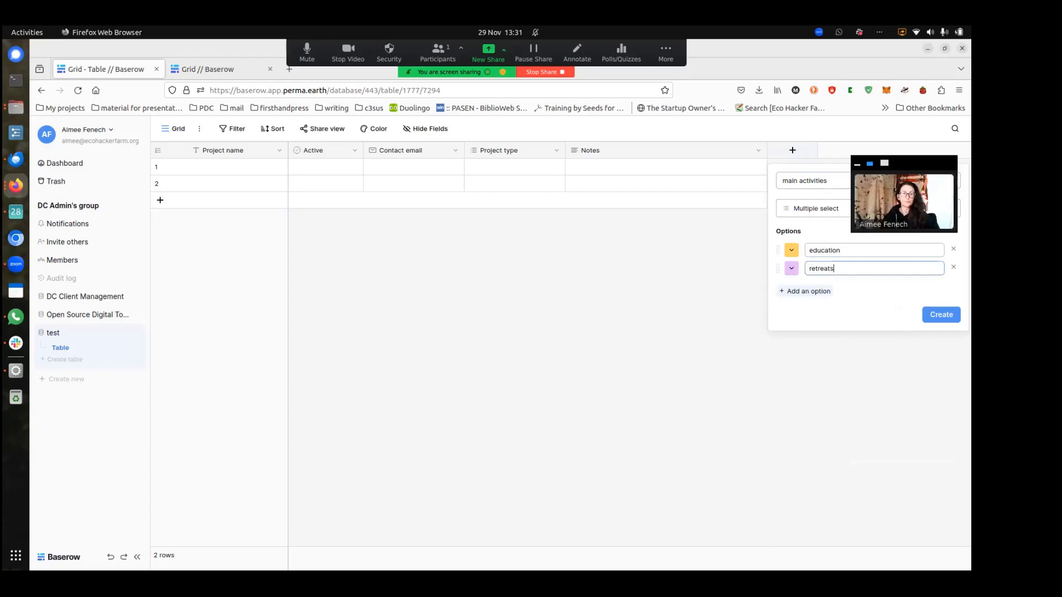
left_click(823, 292)
type("agriculture")
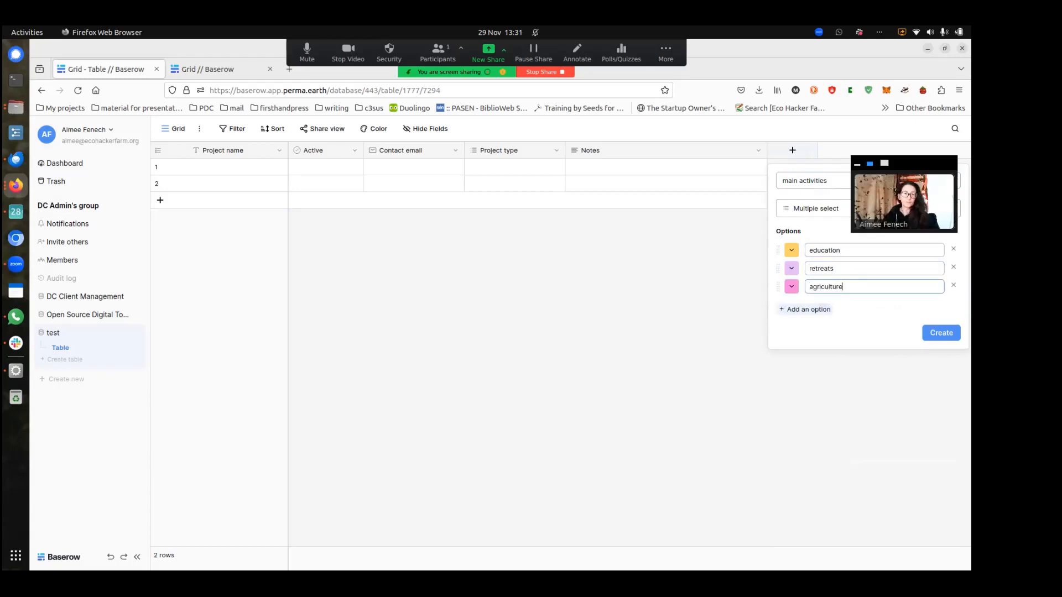
left_click(929, 334)
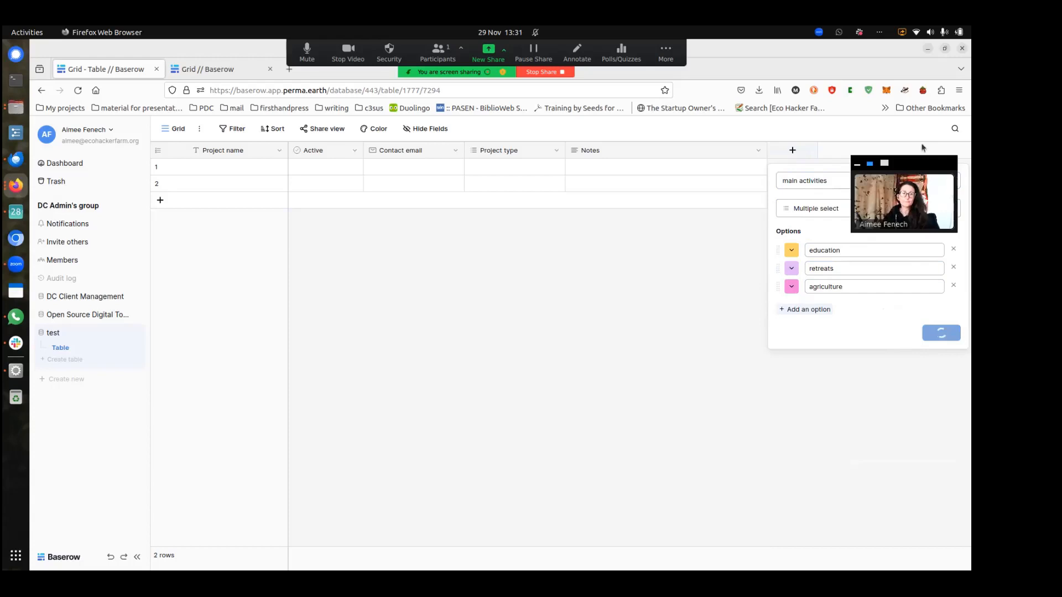
left_click_drag(918, 165, 917, 372)
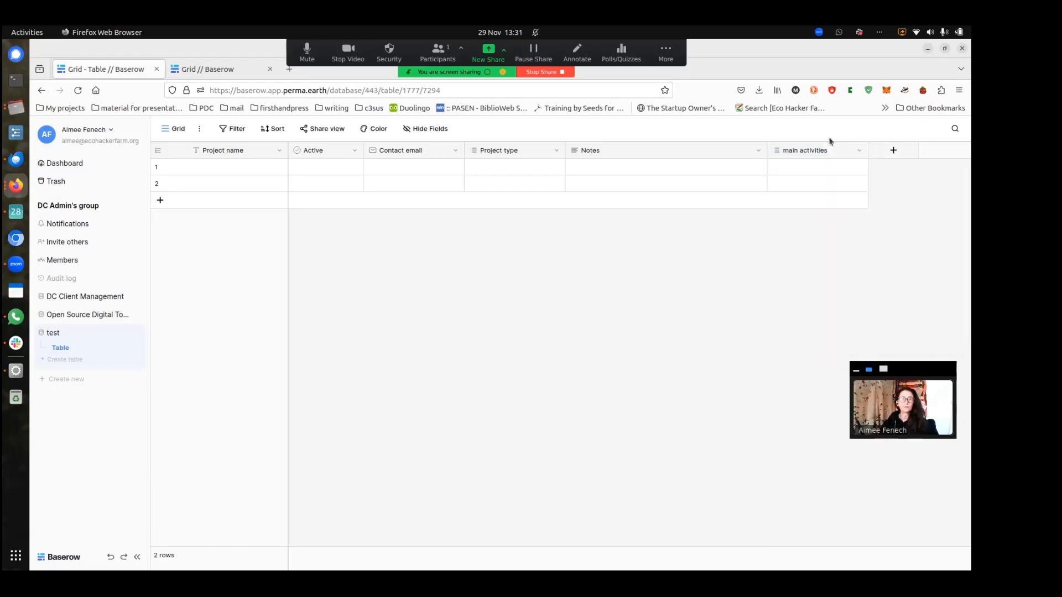
left_click_drag(808, 151, 600, 157)
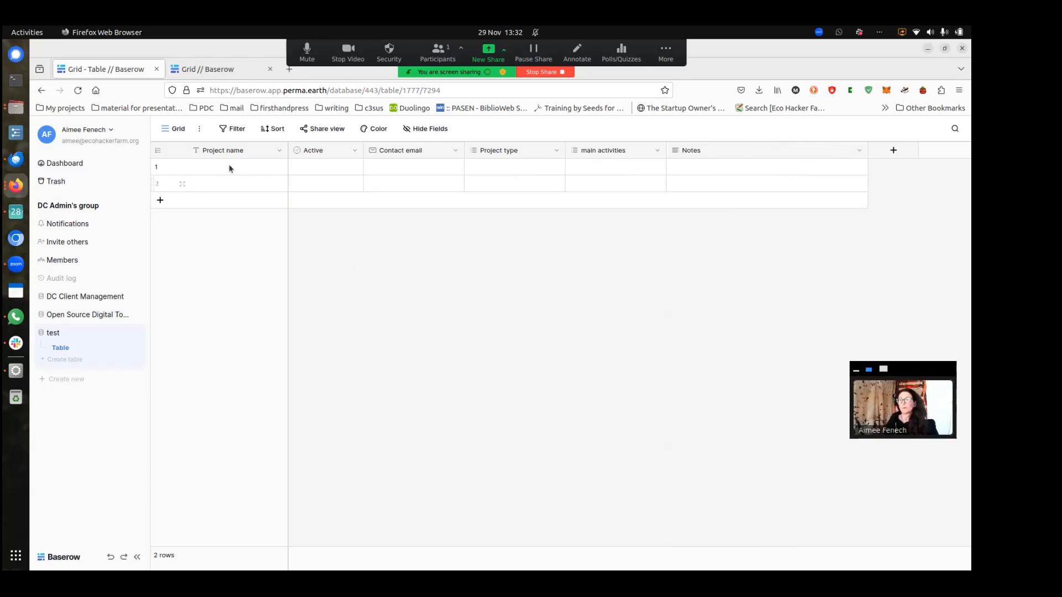
Add a form view named 'Submit your project form' to the table
left_click(180, 134)
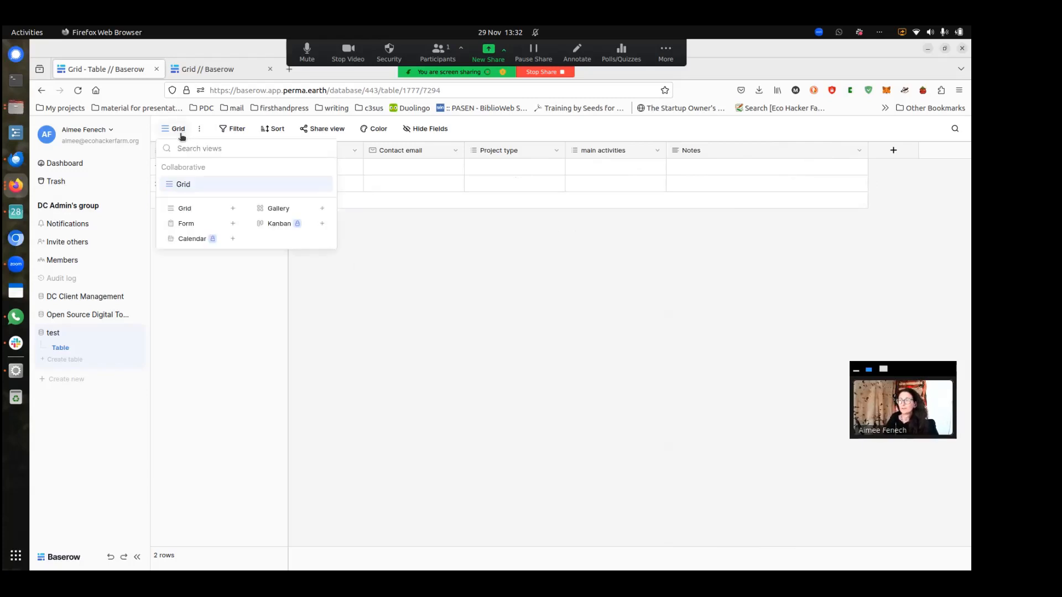
left_click(193, 224)
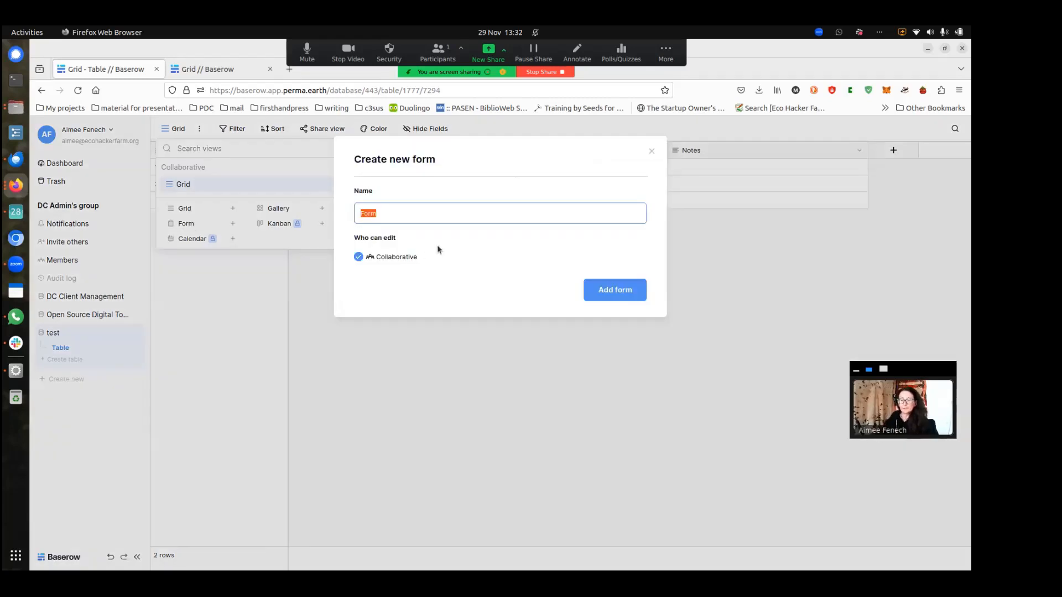
type("Submit your project form")
left_click(601, 289)
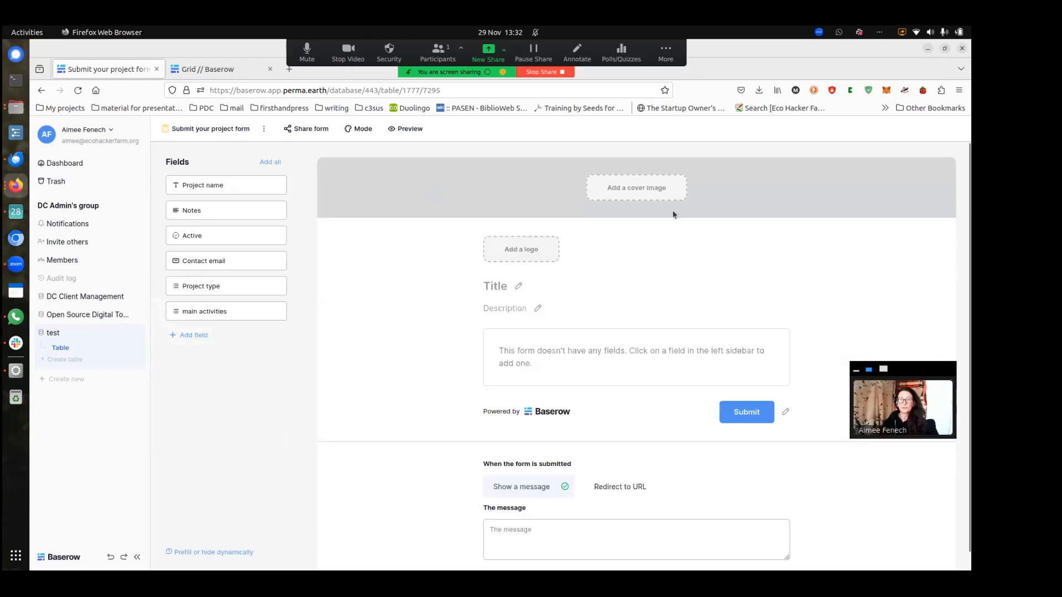
Add Project name, Active, Contact email, Project type and main activities fields to the form
scroll(670, 233, "down", 1)
scroll(670, 225, "up", 1)
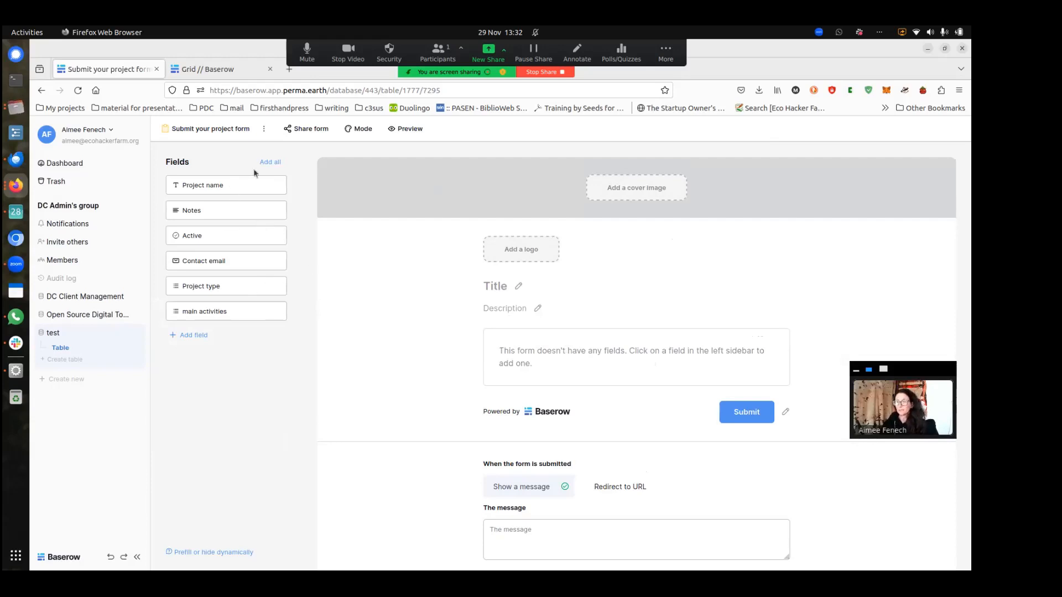
left_click(282, 186)
left_click(281, 211)
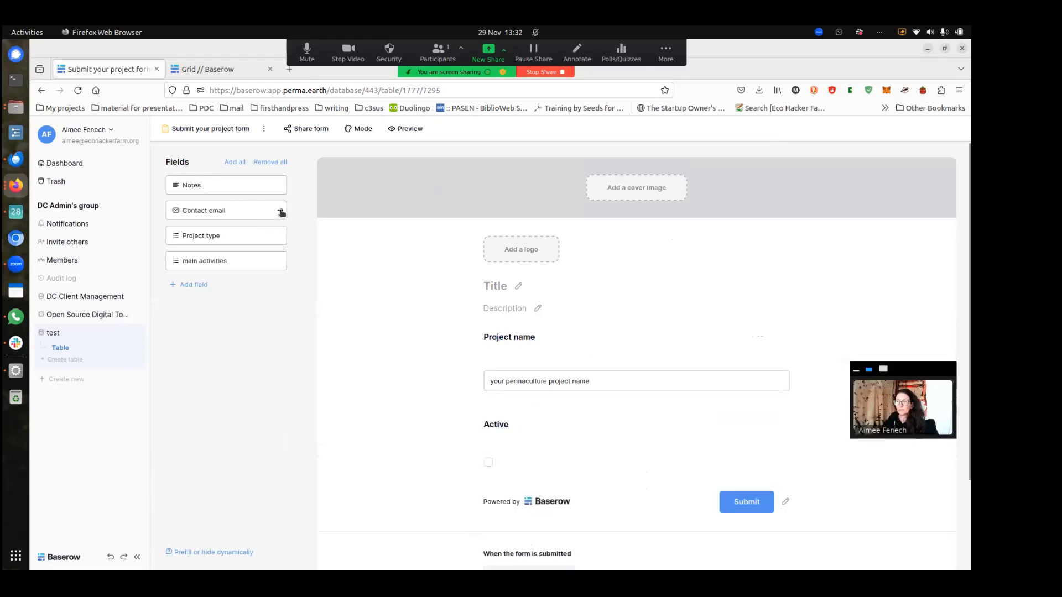
left_click(281, 211)
left_click(281, 211)
left_click(281, 211)
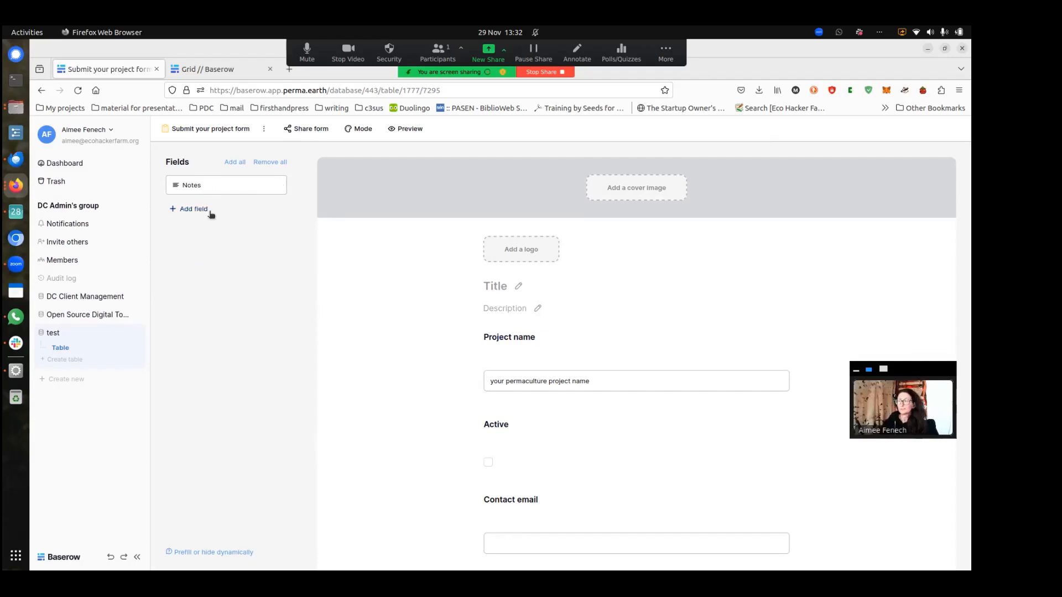
scroll(409, 326, "down", 4)
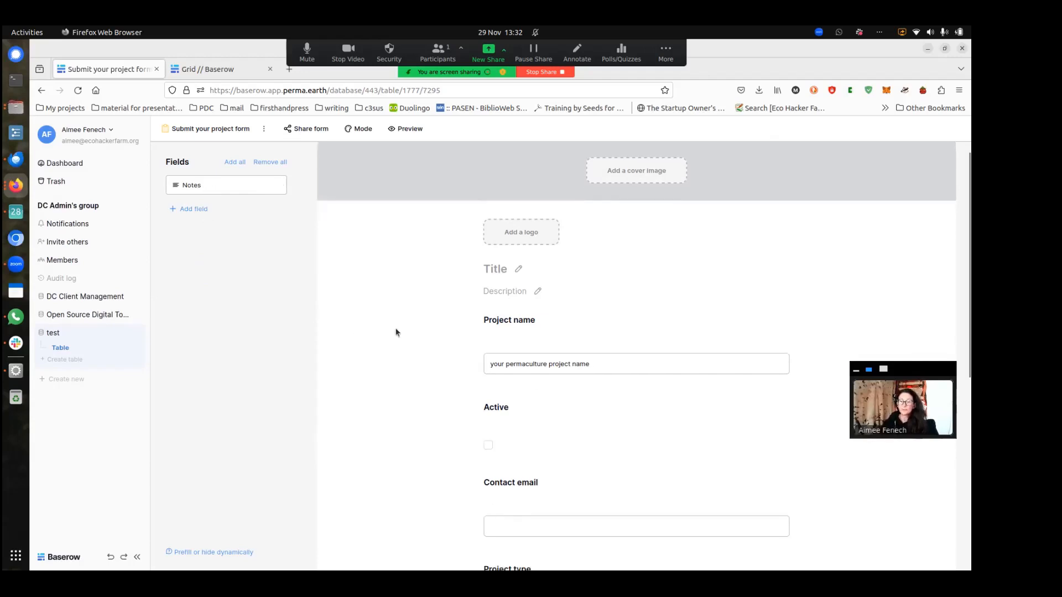
scroll(436, 328, "down", 6)
scroll(438, 332, "up", 3)
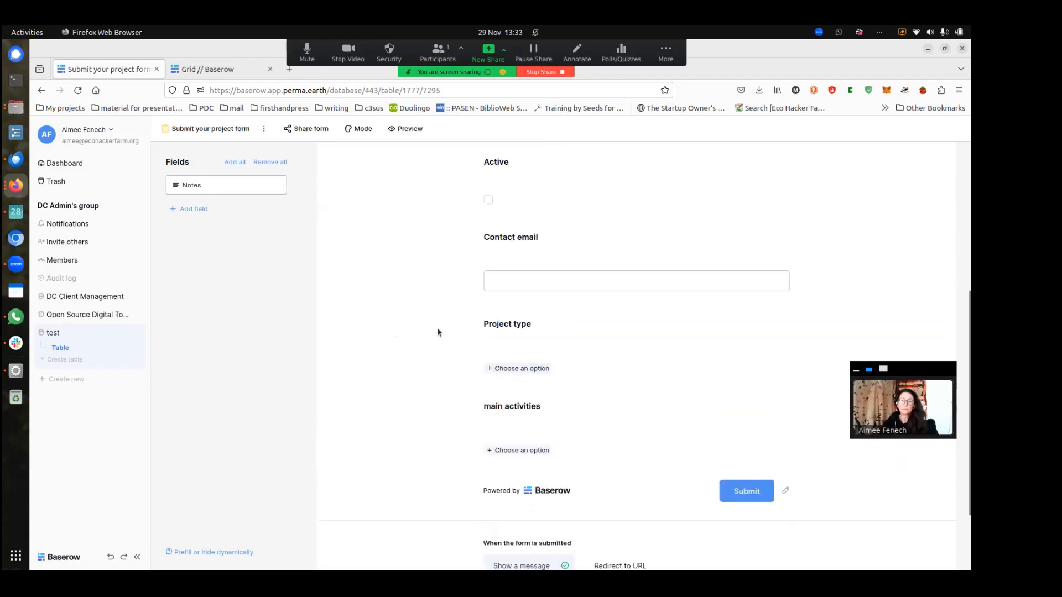
scroll(437, 332, "up", 3)
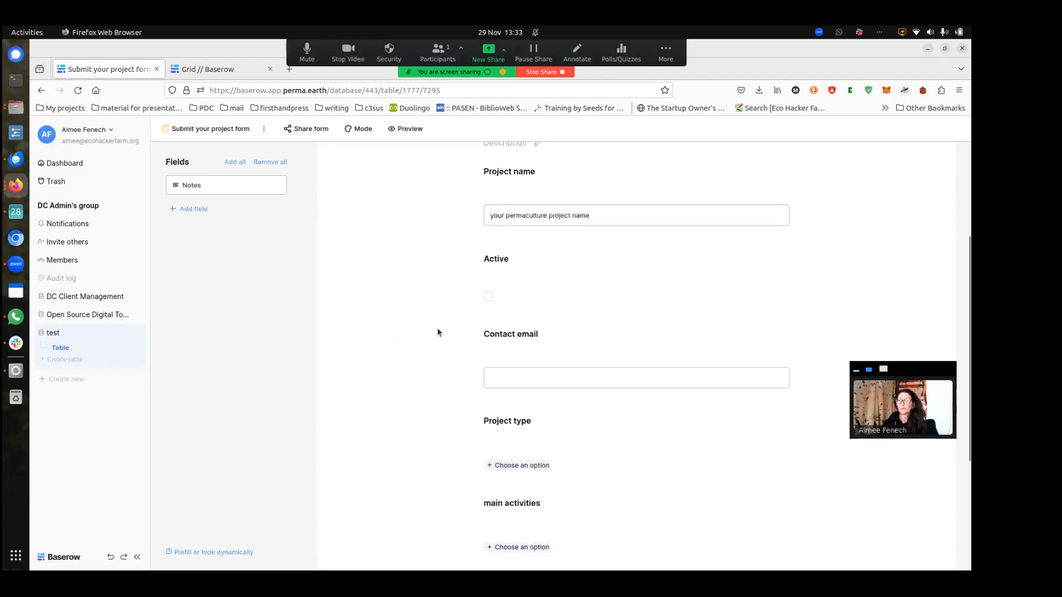
Create a single line text field 'Project Contact Name' and add it to the form
left_click(199, 209)
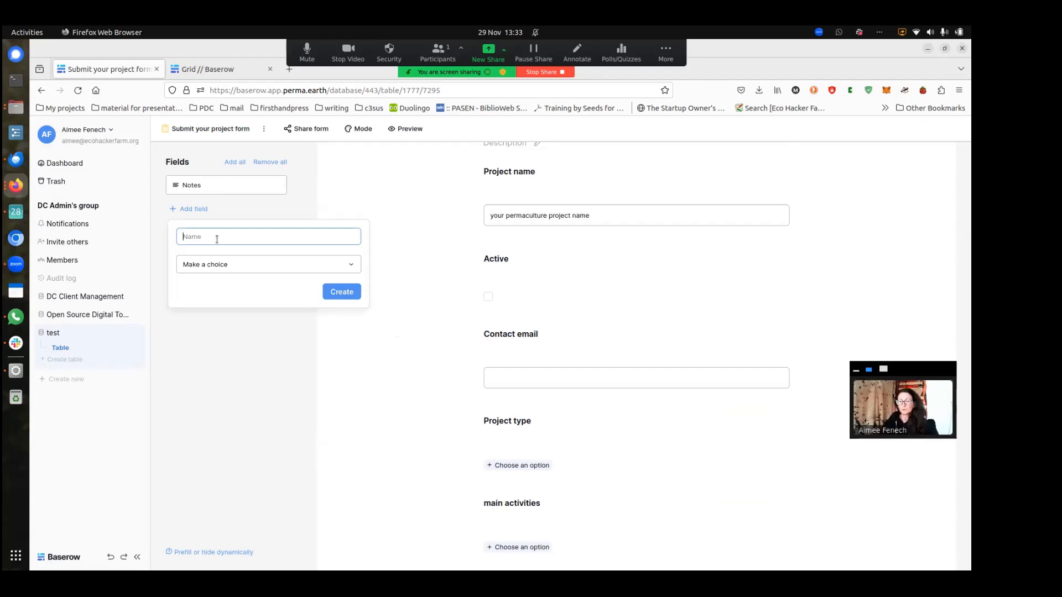
type("Proj")
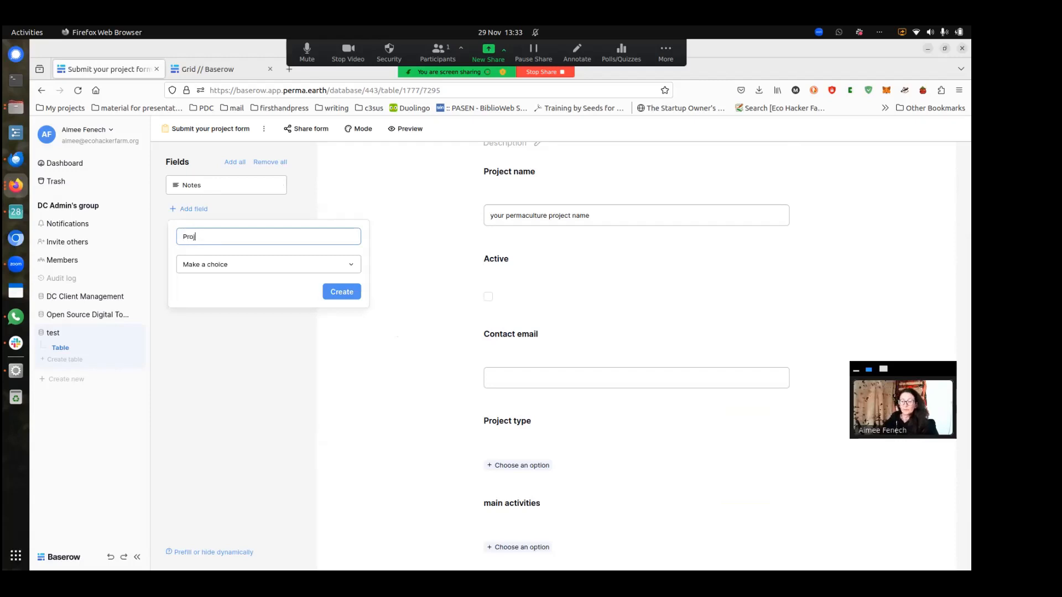
type("ect Contact Name")
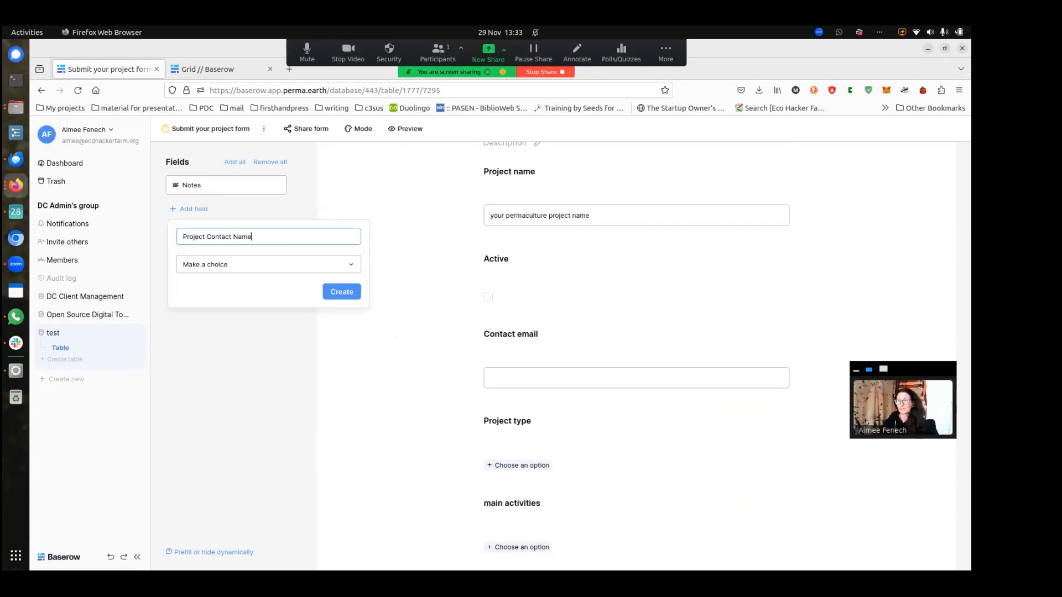
left_click(208, 265)
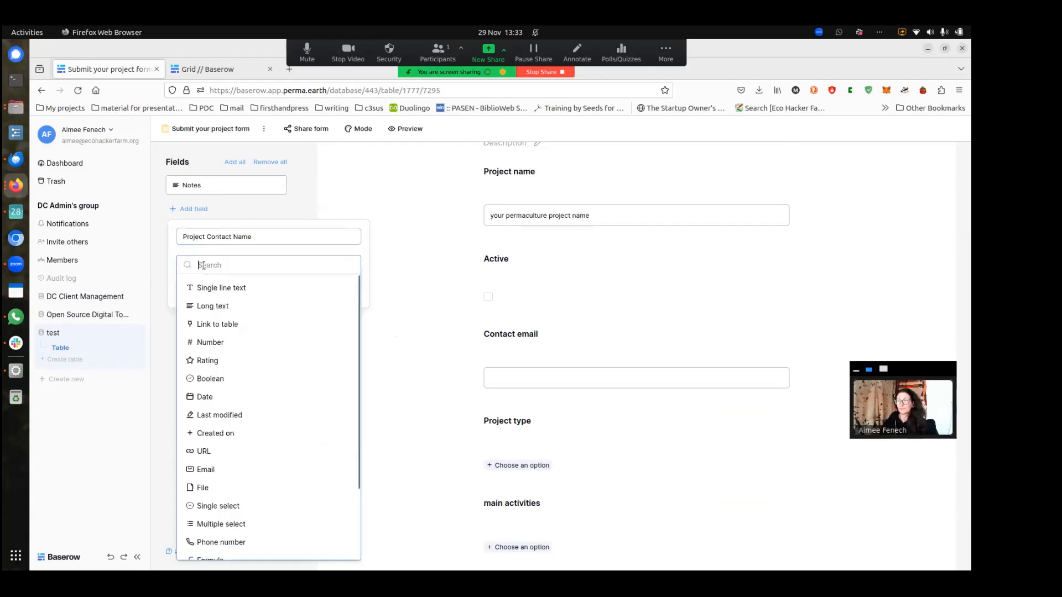
left_click(247, 288)
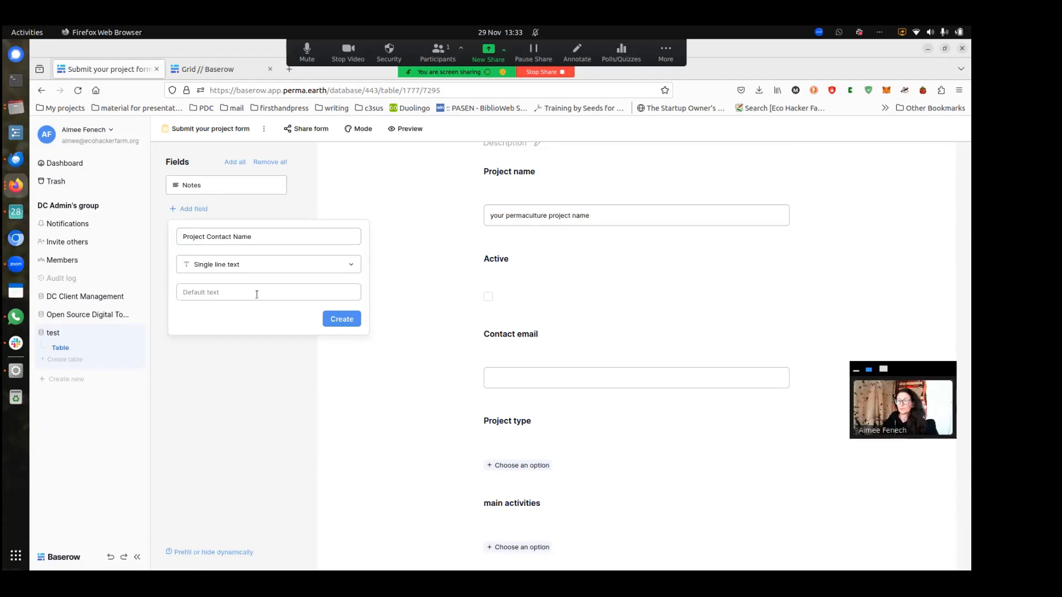
left_click(342, 319)
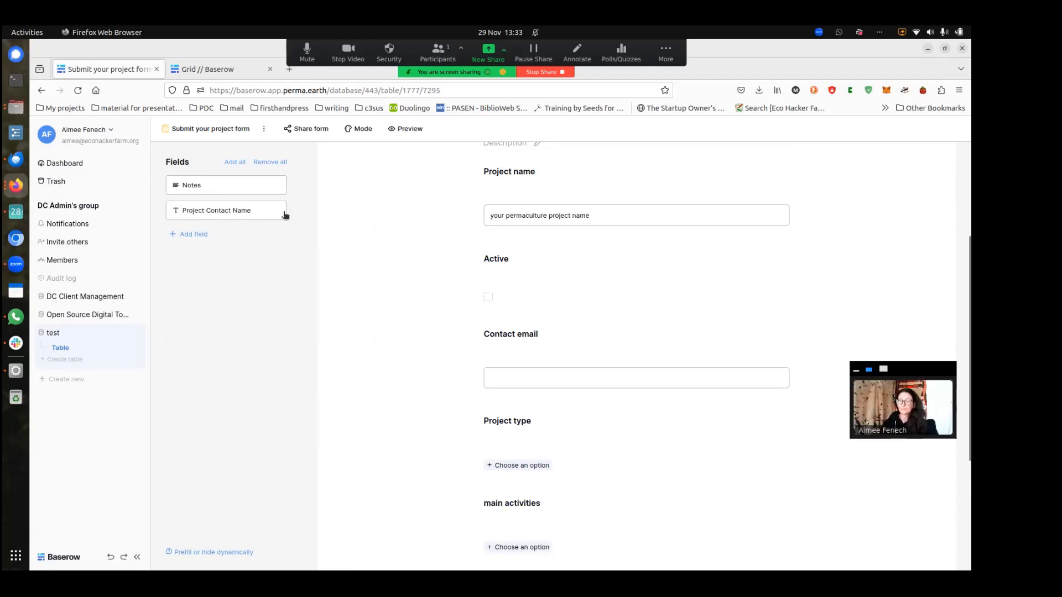
left_click(281, 212)
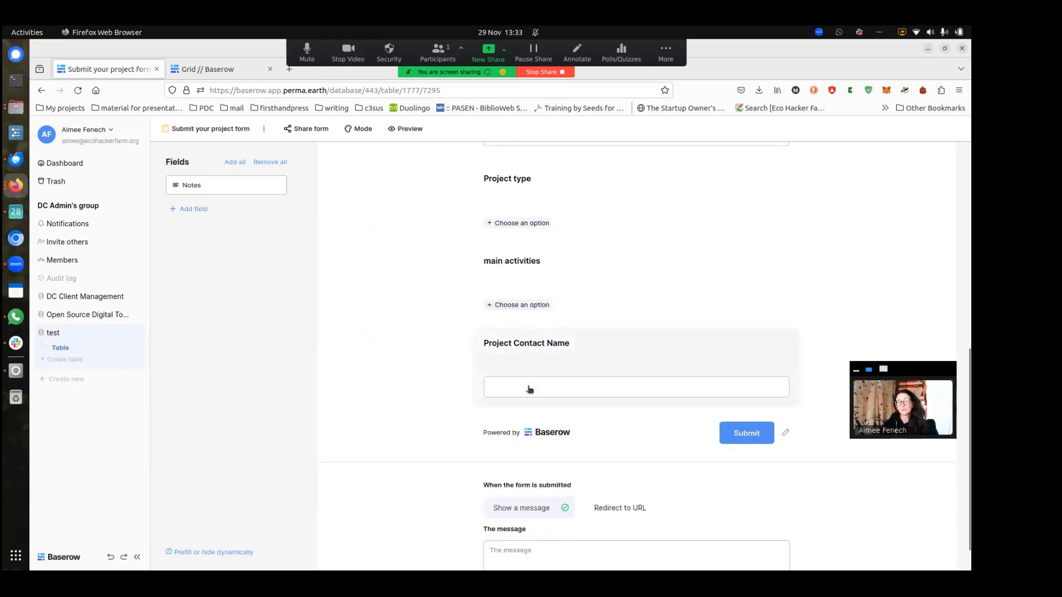
Move Project Contact Name up near Project name and Active down after main activities
scroll(560, 355, "up", 1)
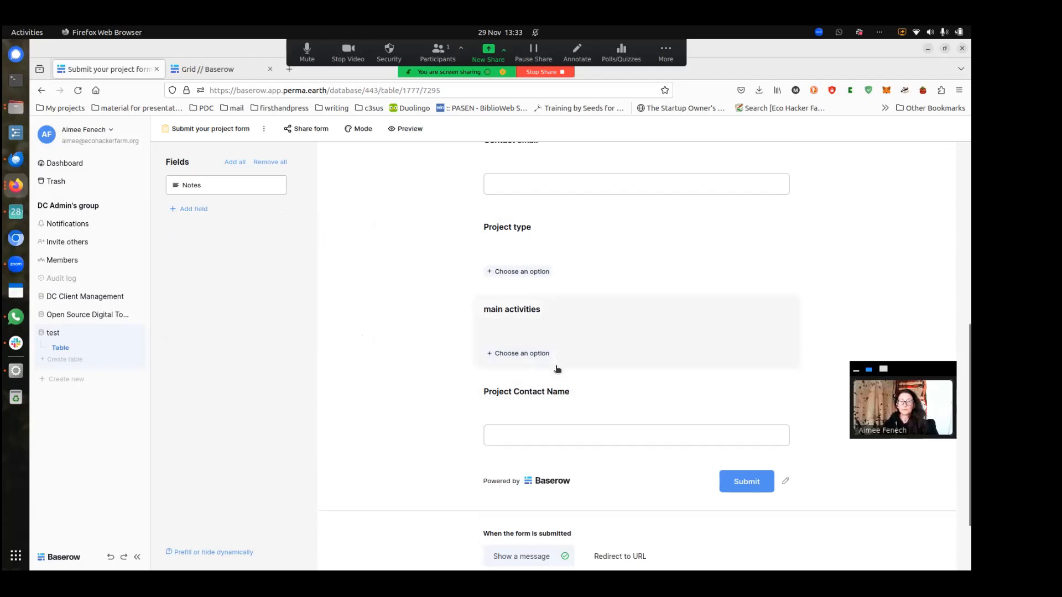
left_click(502, 398)
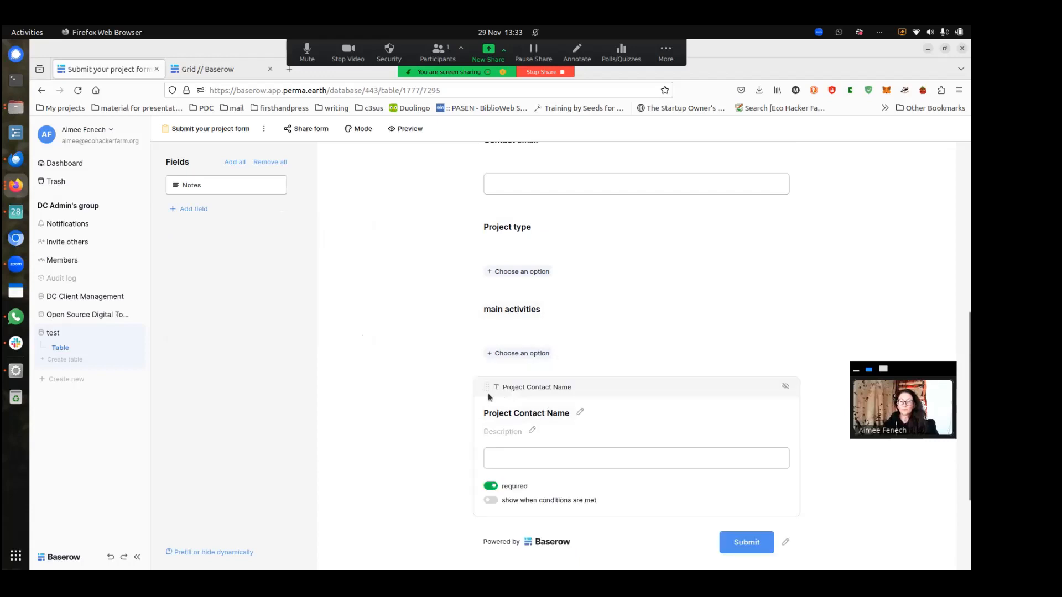
left_click_drag(488, 390, 517, 359)
left_click(645, 305)
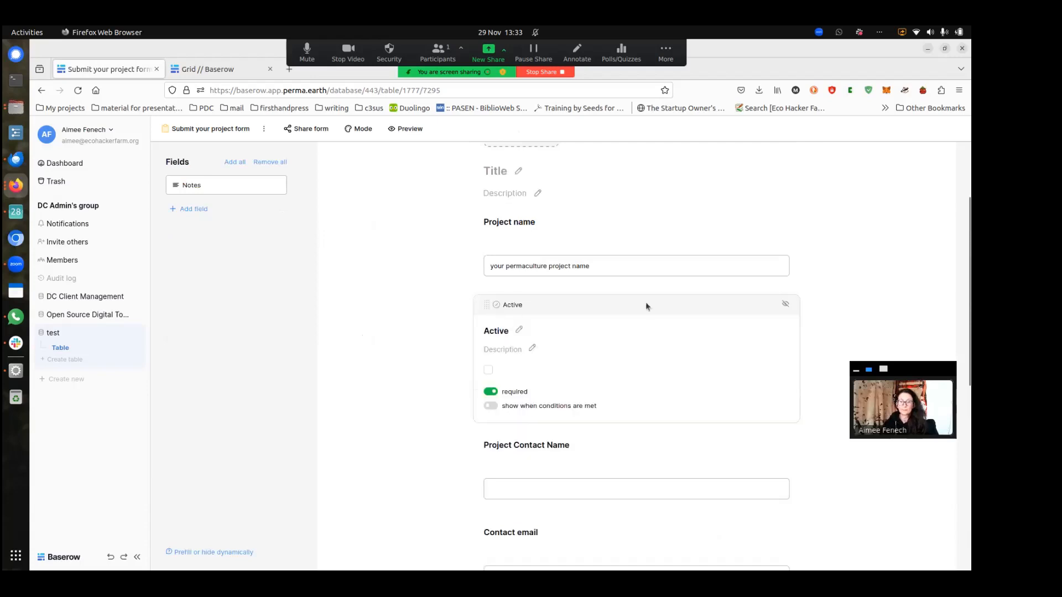
left_click_drag(487, 304, 534, 427)
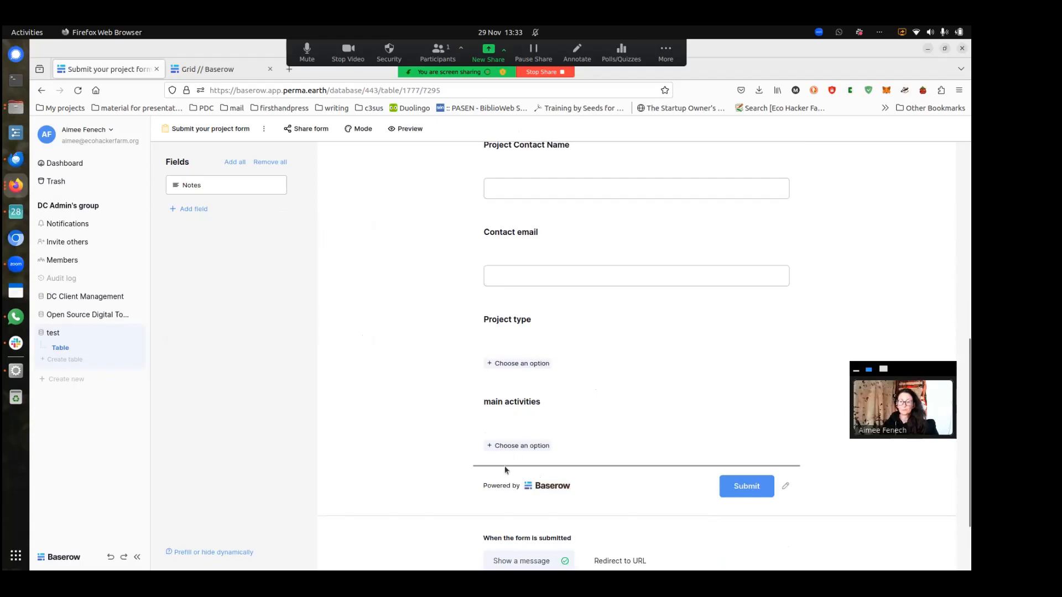
left_click_drag(505, 470, 506, 466)
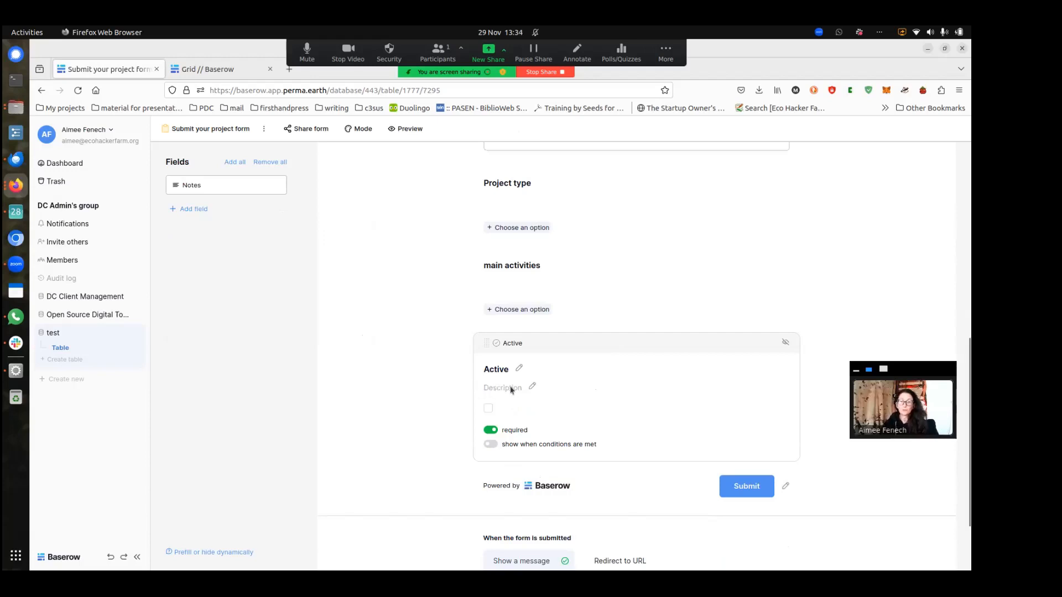
Describe main activities as 'please choose one or more activities done within your project'
left_click(512, 276)
left_click(532, 305)
type("please choose o")
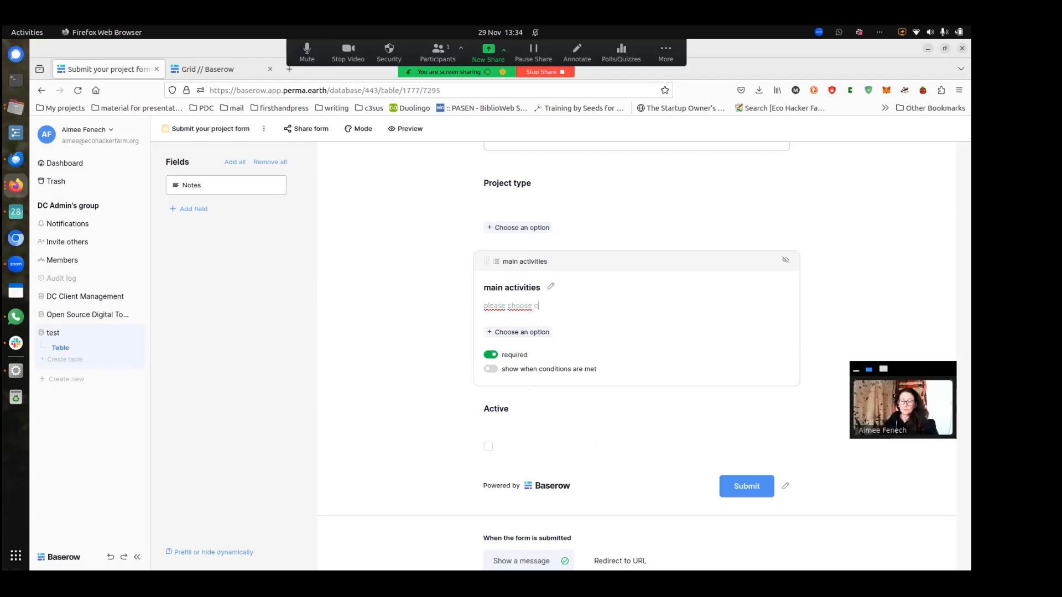
type("ne or more activites")
key("BackSpace")
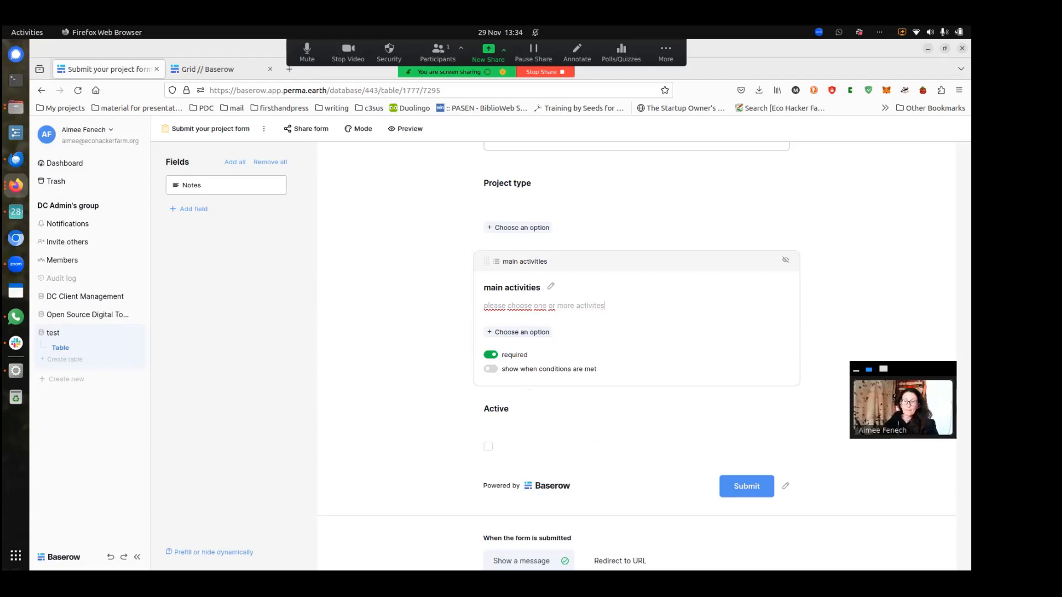
type("done withint your project")
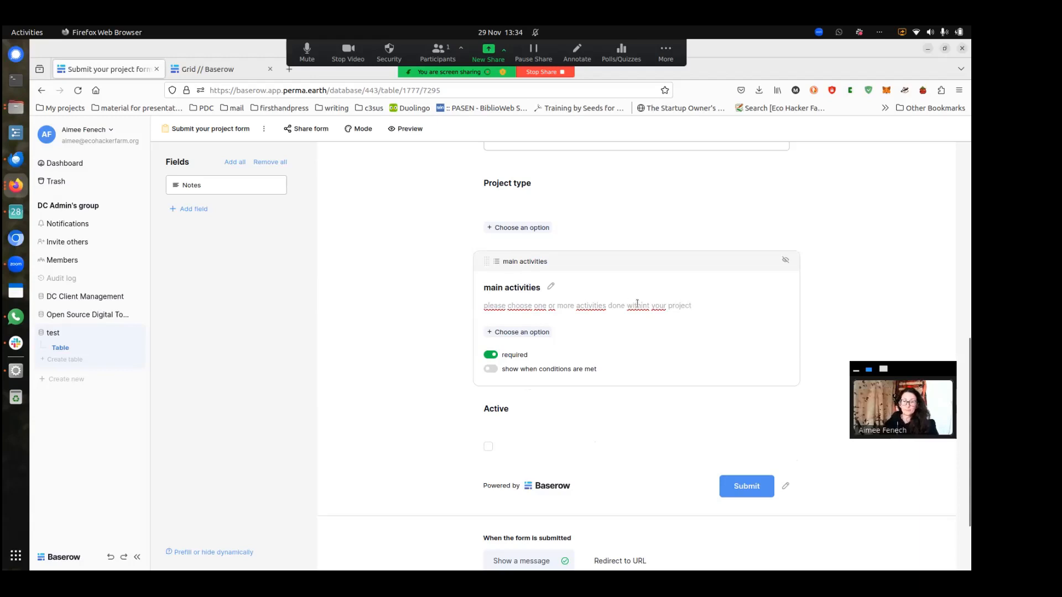
left_click(651, 305)
key("BackSpace")
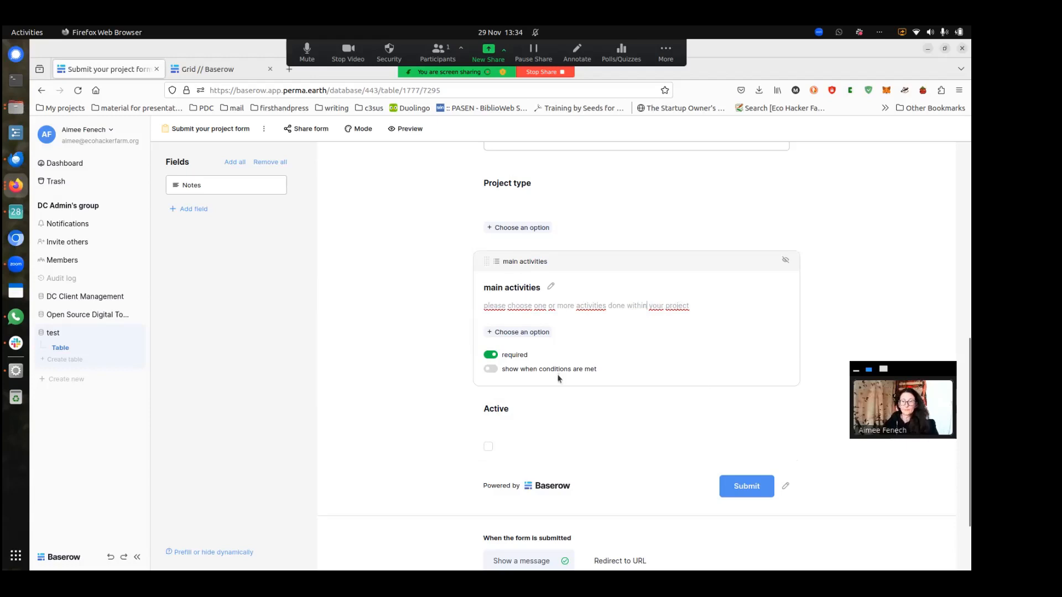
left_click(442, 329)
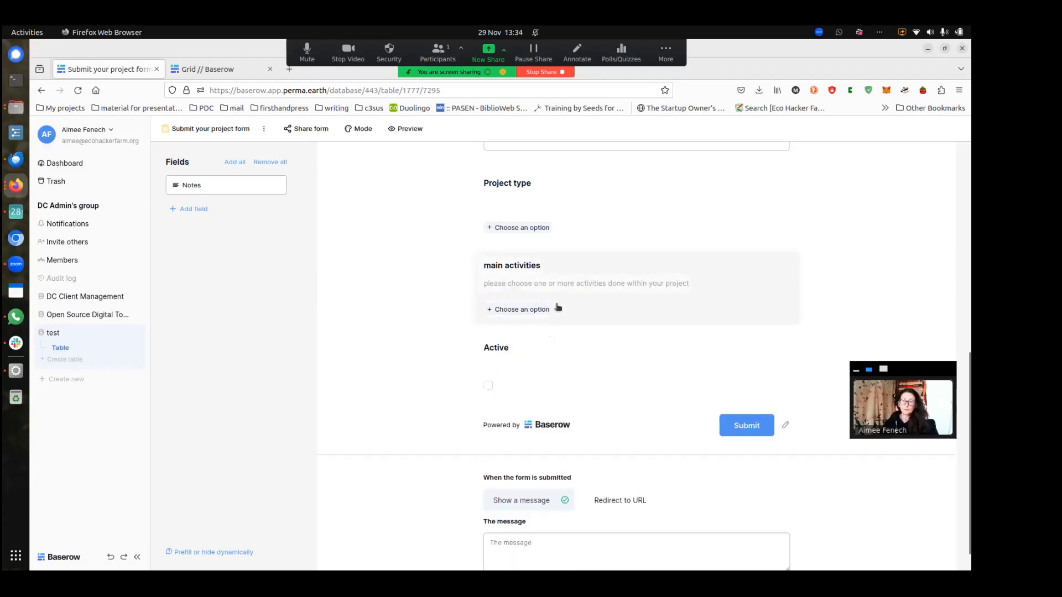
Set main activities to a newly created 'play' option plus education
left_click(536, 306)
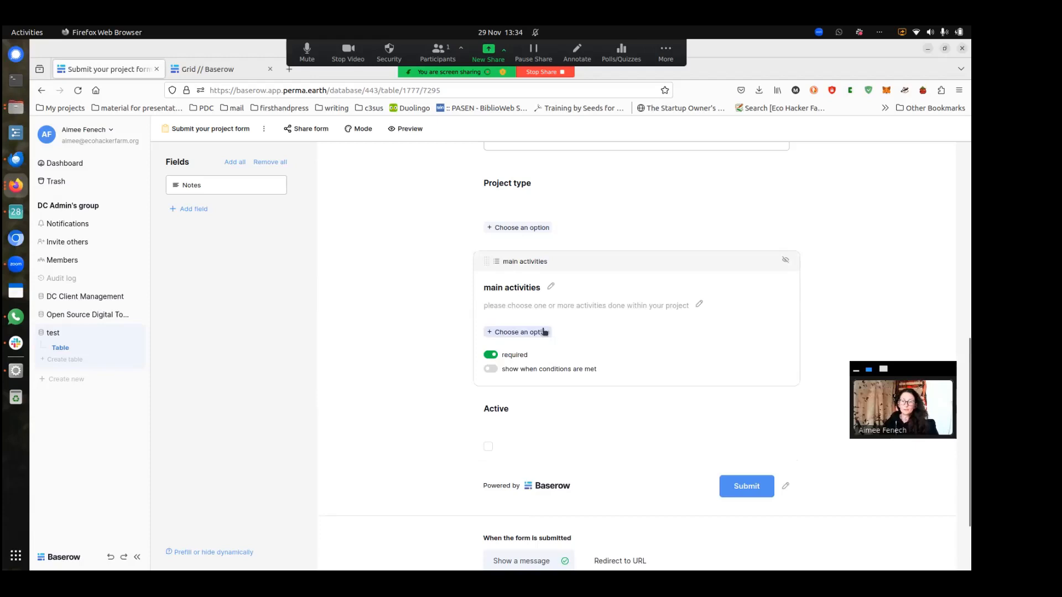
left_click(542, 332)
left_click(508, 370)
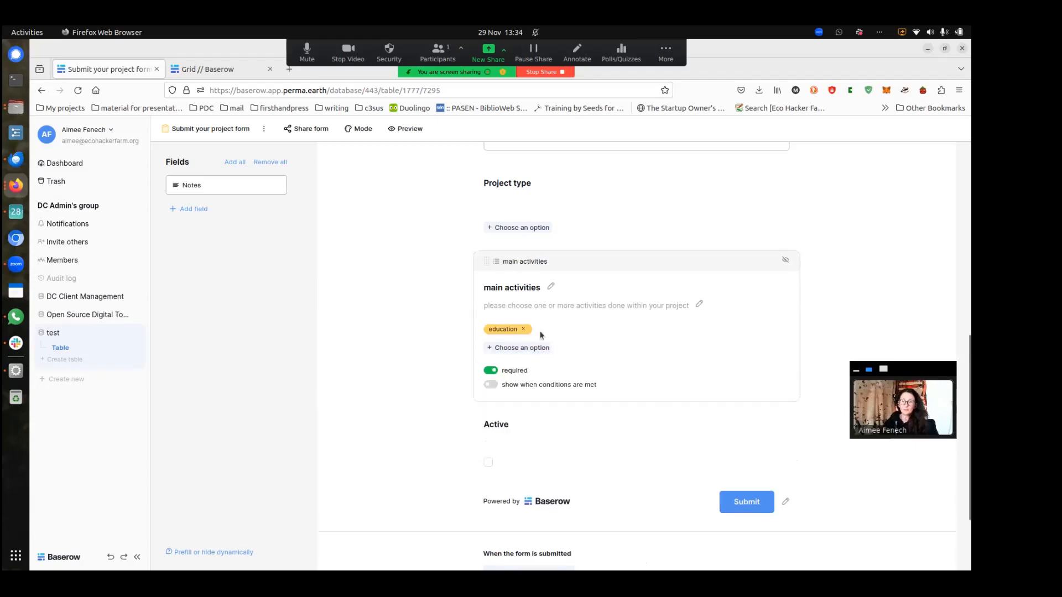
left_click(534, 349)
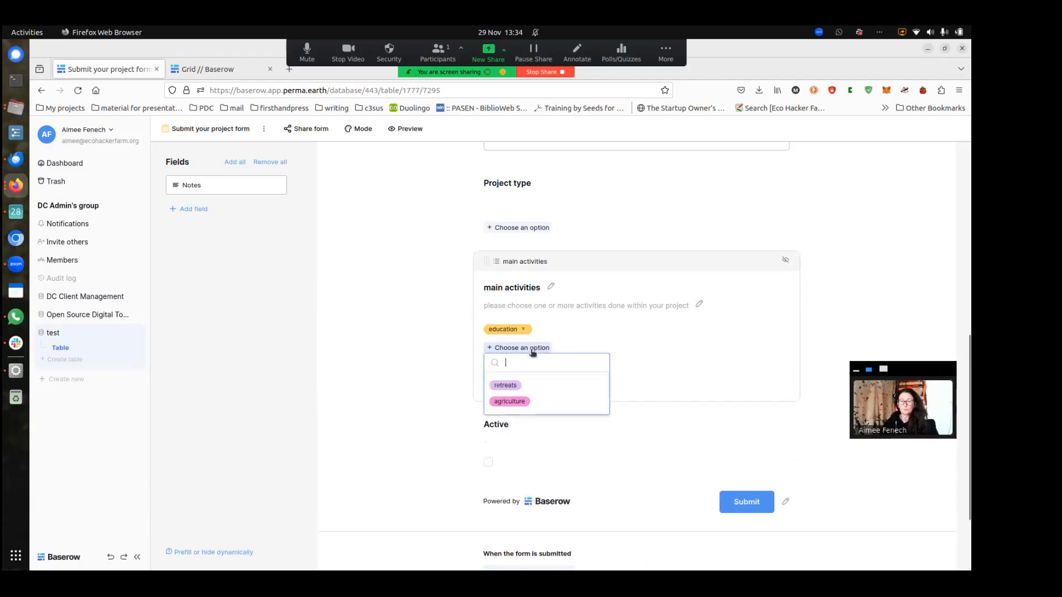
left_click(506, 383)
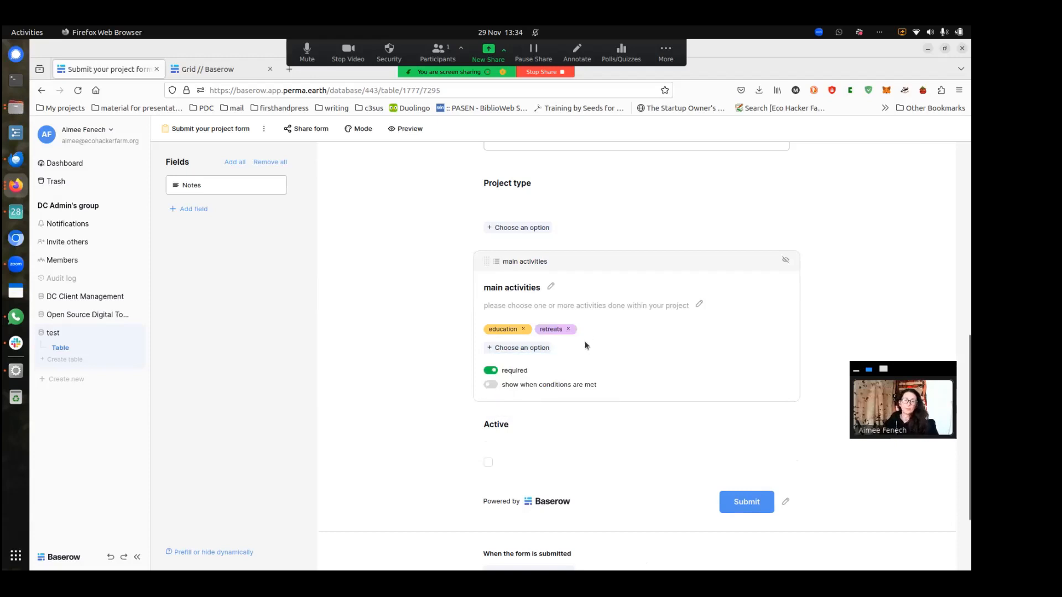
left_click(541, 352)
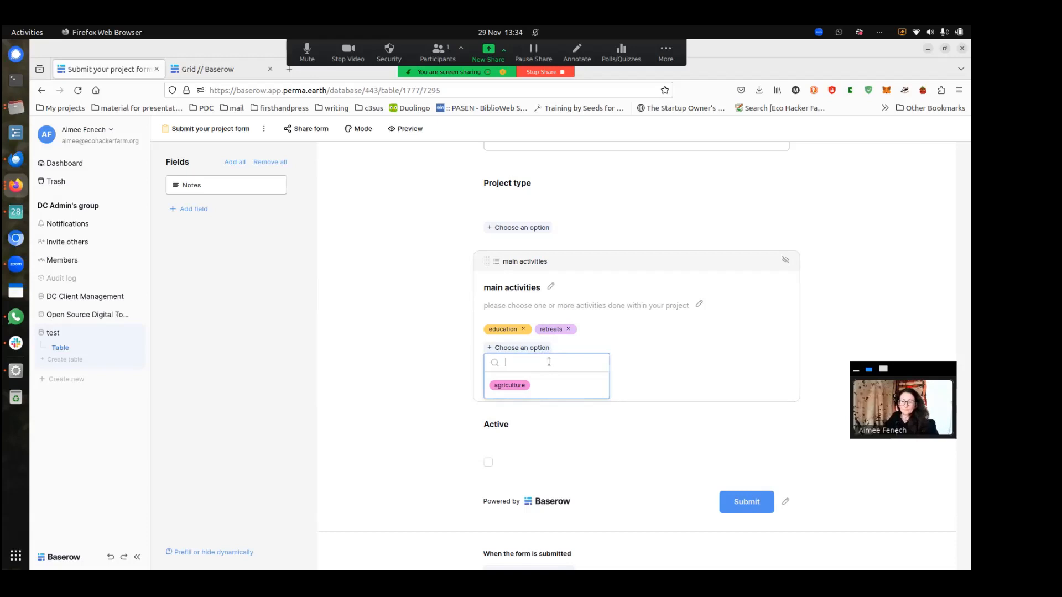
type("play")
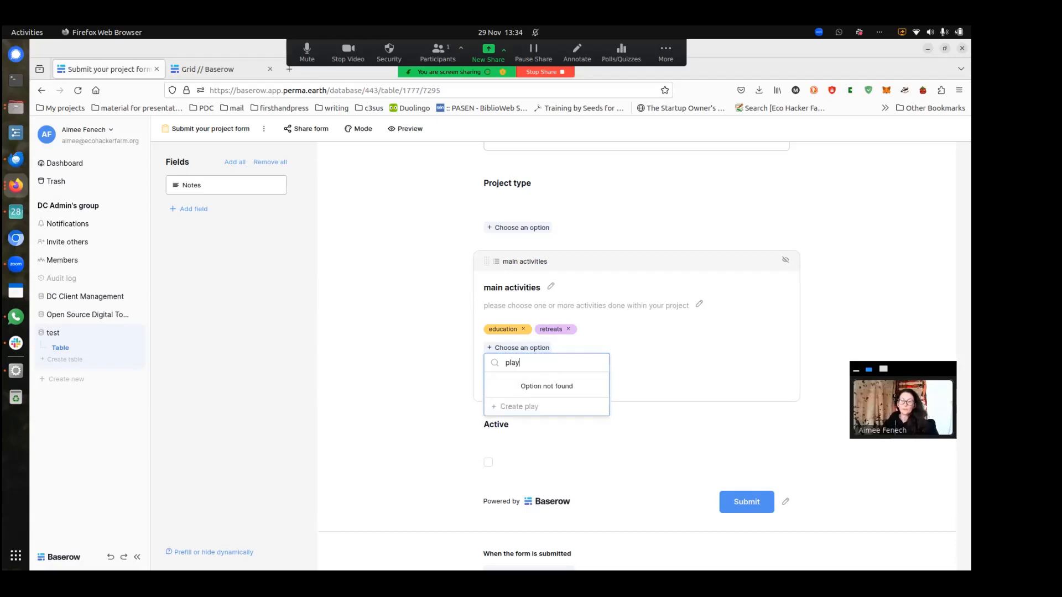
left_click(519, 409)
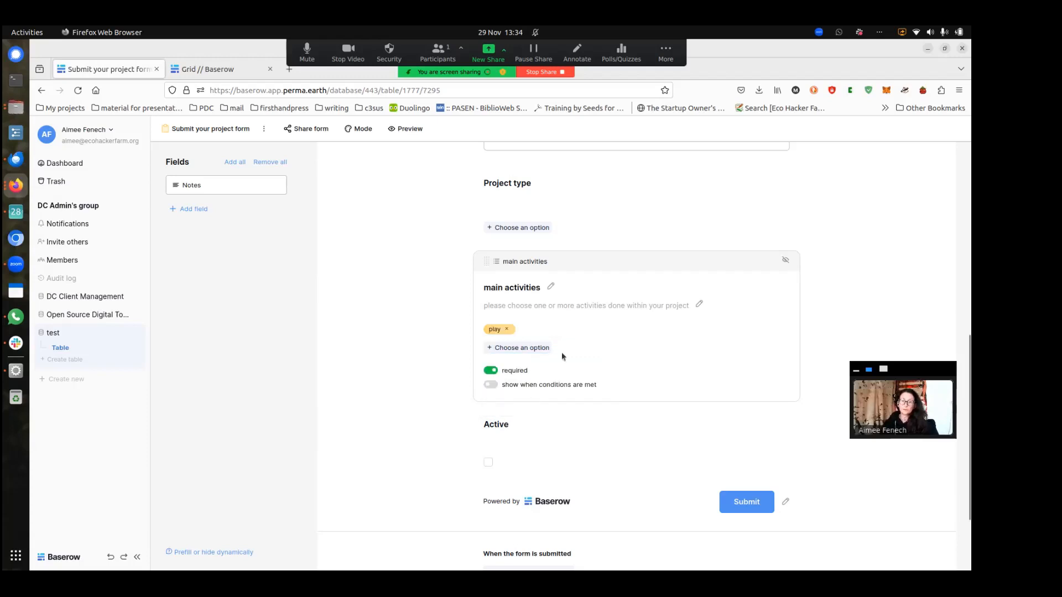
left_click(541, 348)
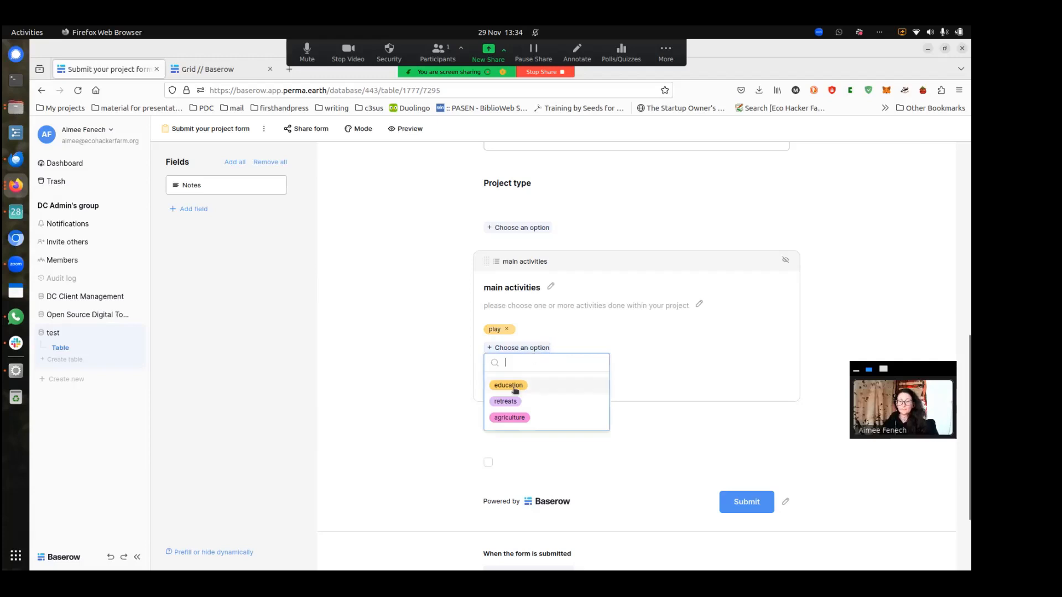
left_click(519, 388)
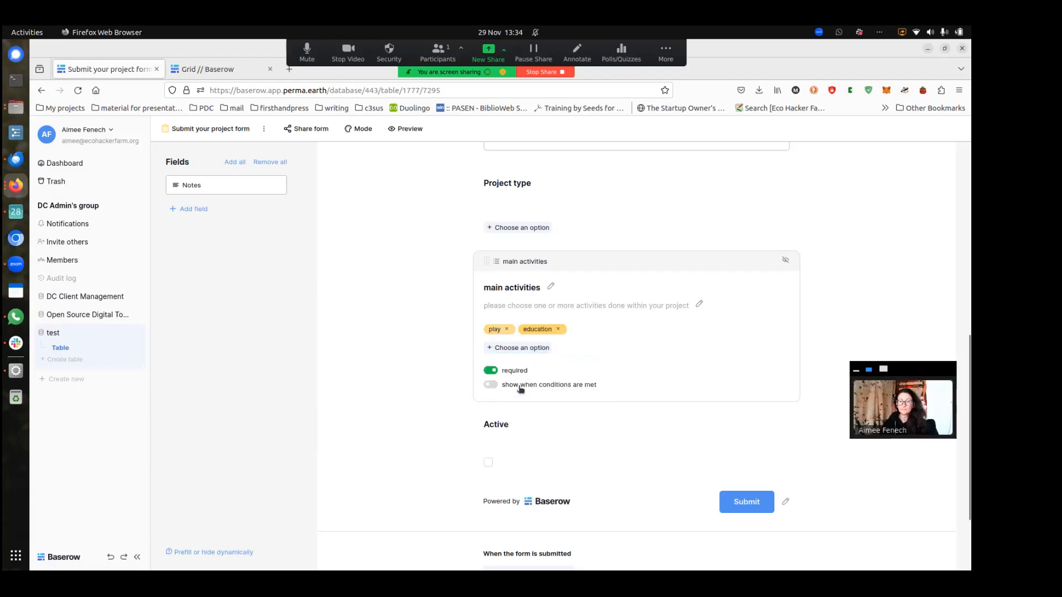
left_click(443, 348)
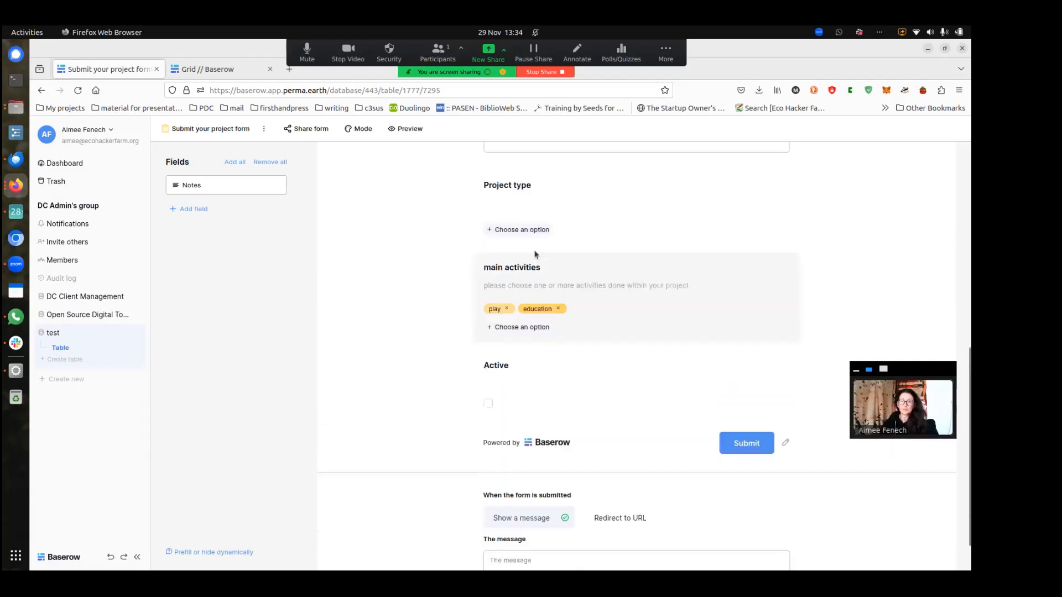
Set Project type to eco-village and peramculture school / academy
left_click(527, 230)
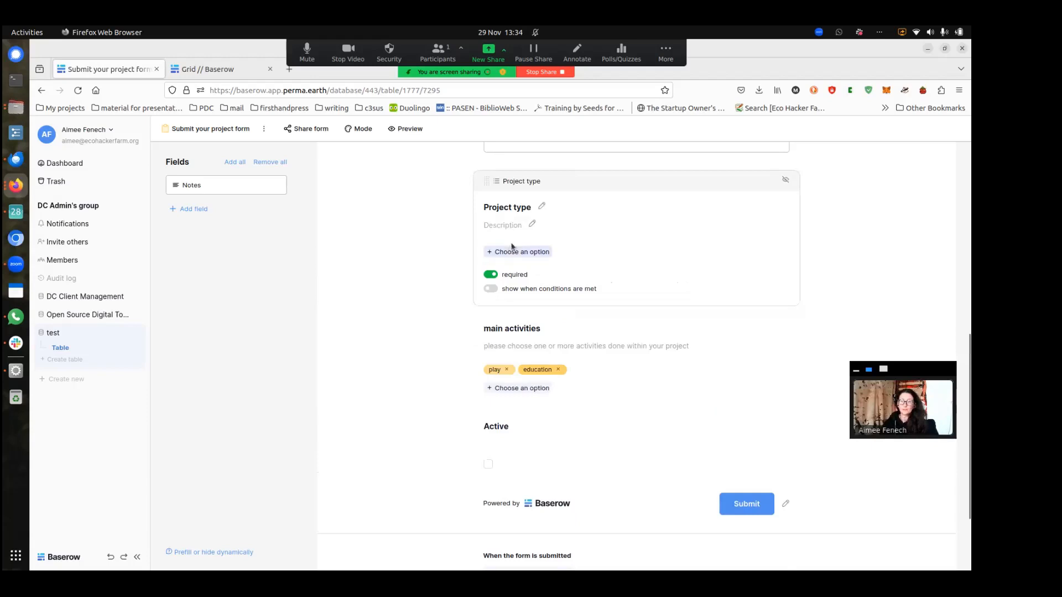
left_click(513, 253)
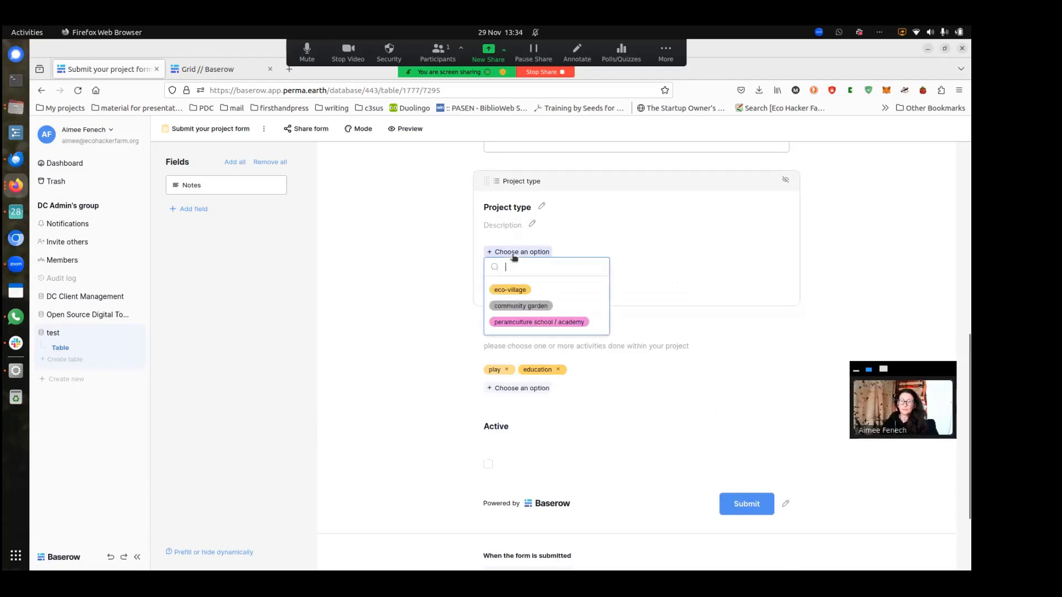
left_click(512, 290)
left_click(532, 267)
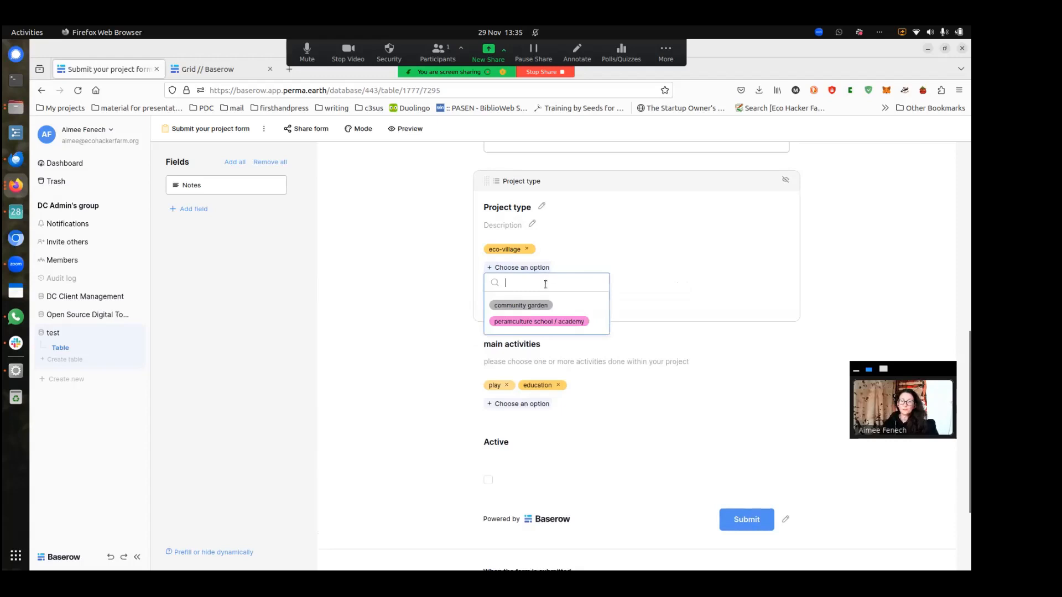
left_click(516, 321)
left_click(452, 273)
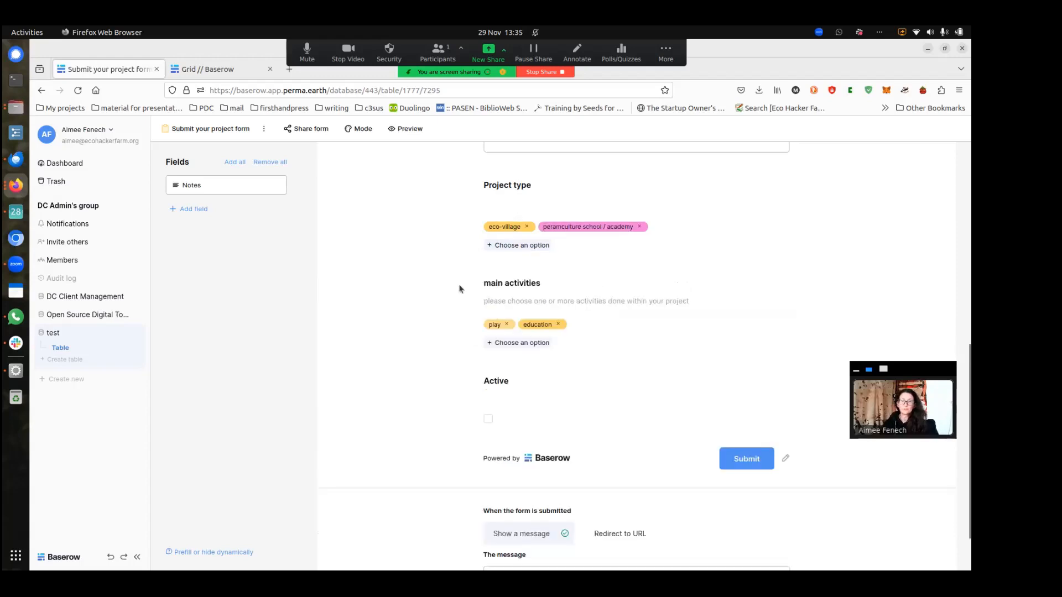
scroll(459, 288, "down", 2)
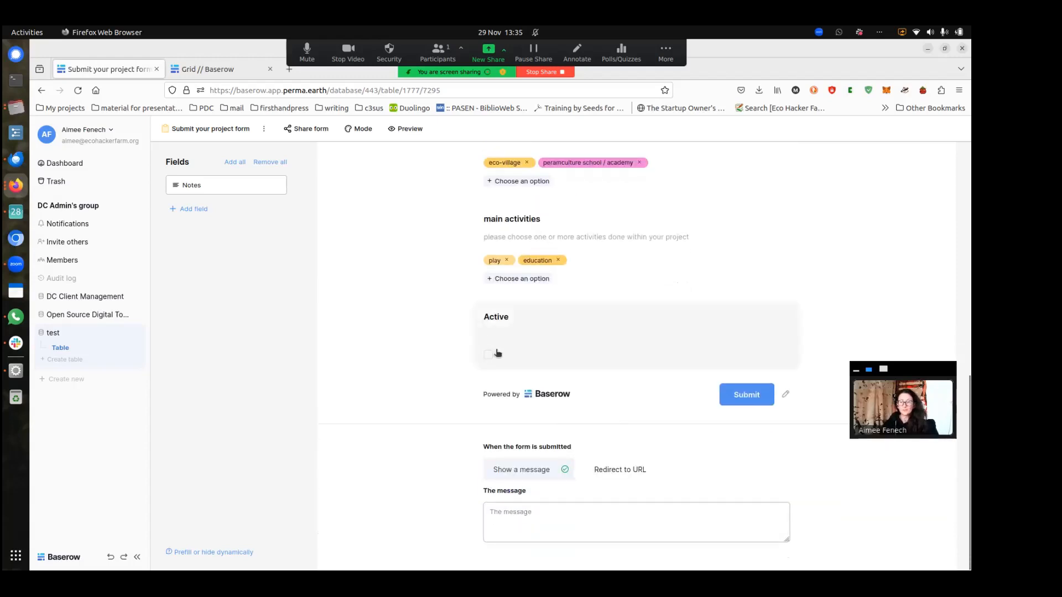
left_click(491, 353)
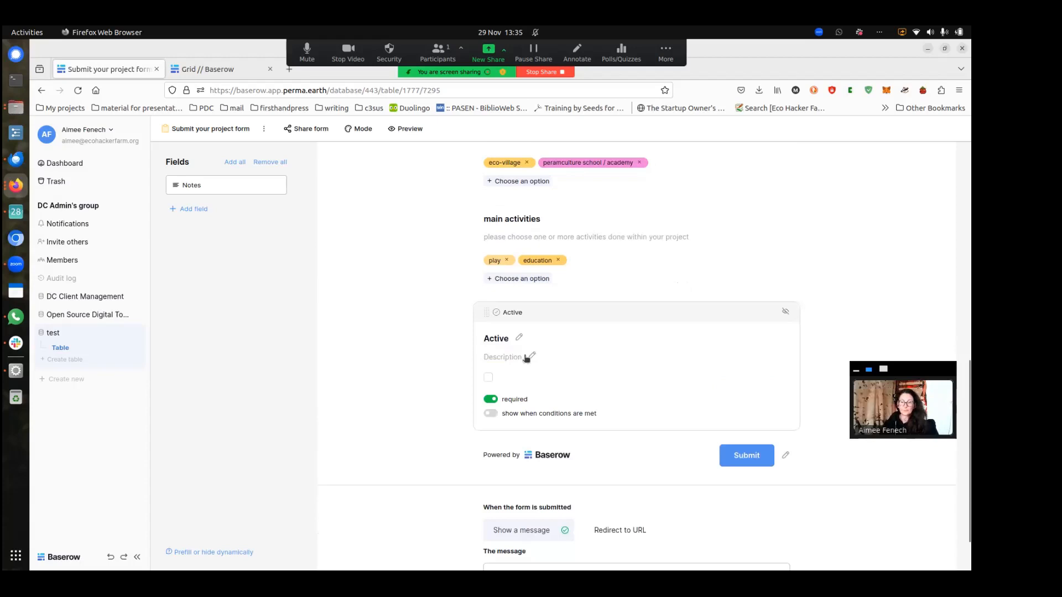
left_click(532, 356)
type("ple")
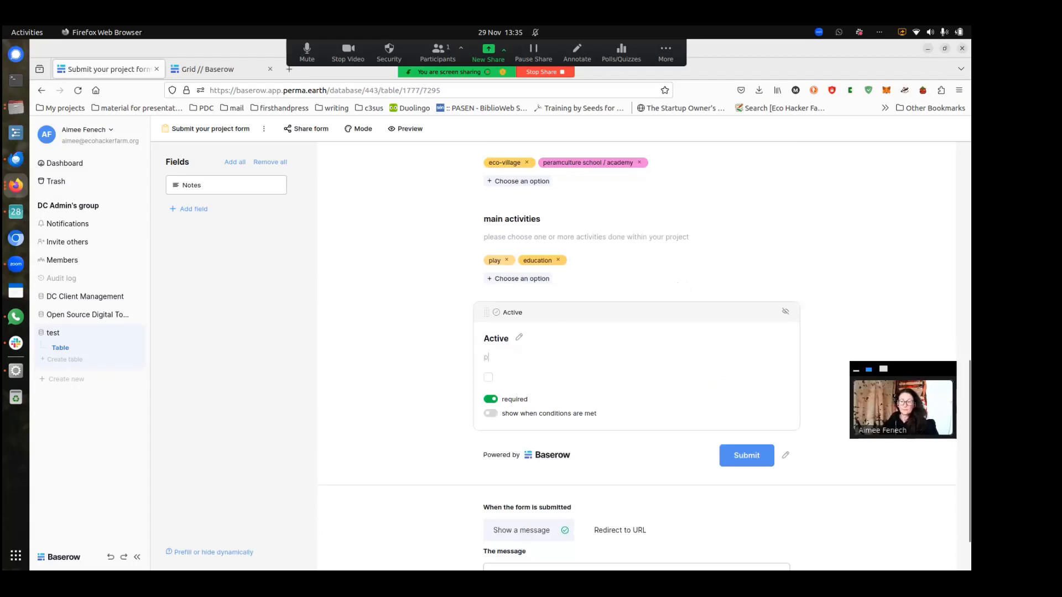
key("BackSpace")
left_click(448, 353)
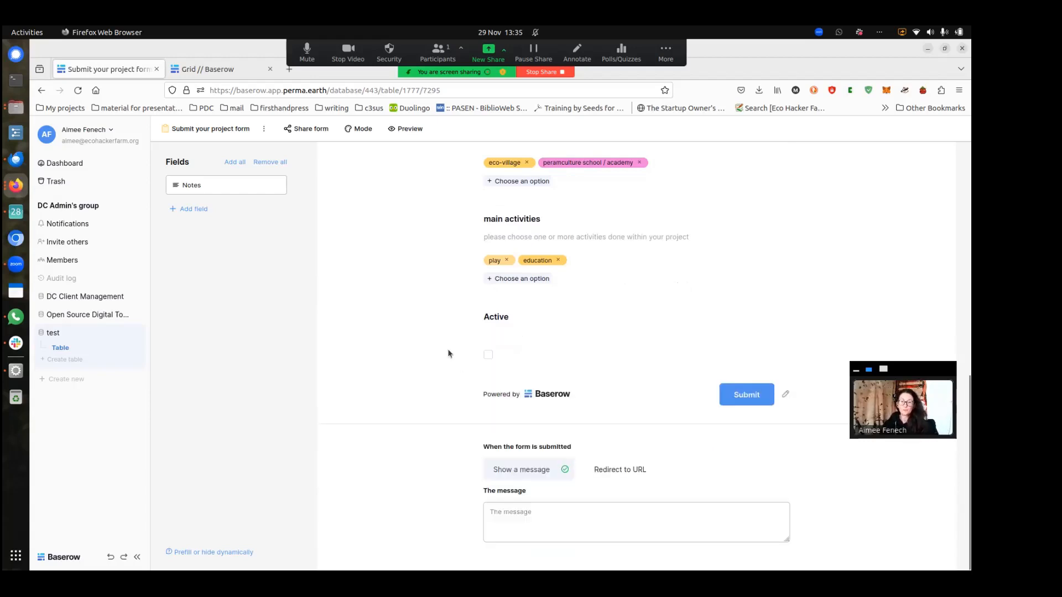
left_click(580, 324)
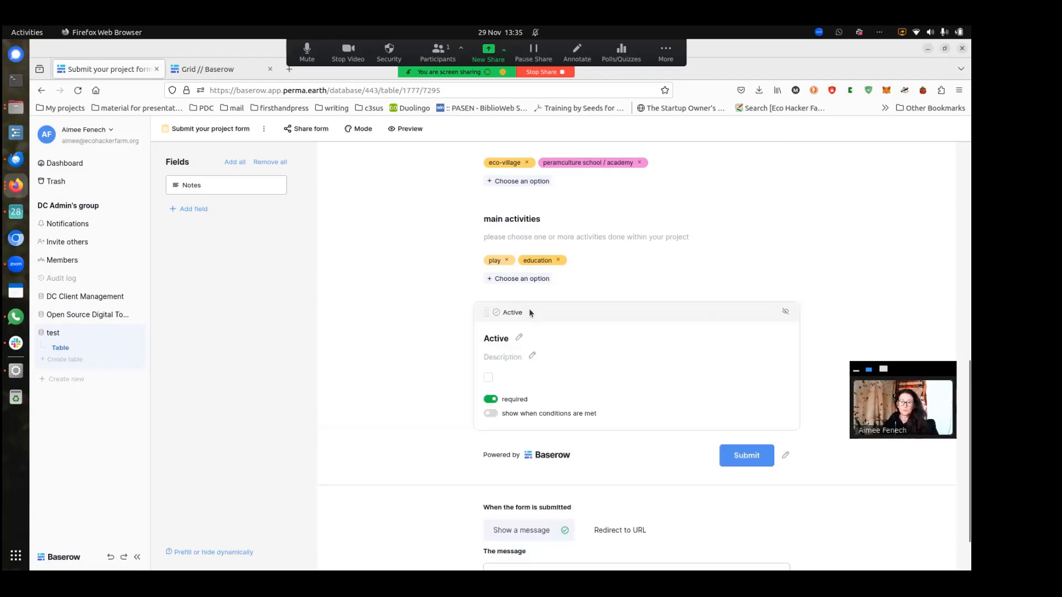
left_click(786, 313)
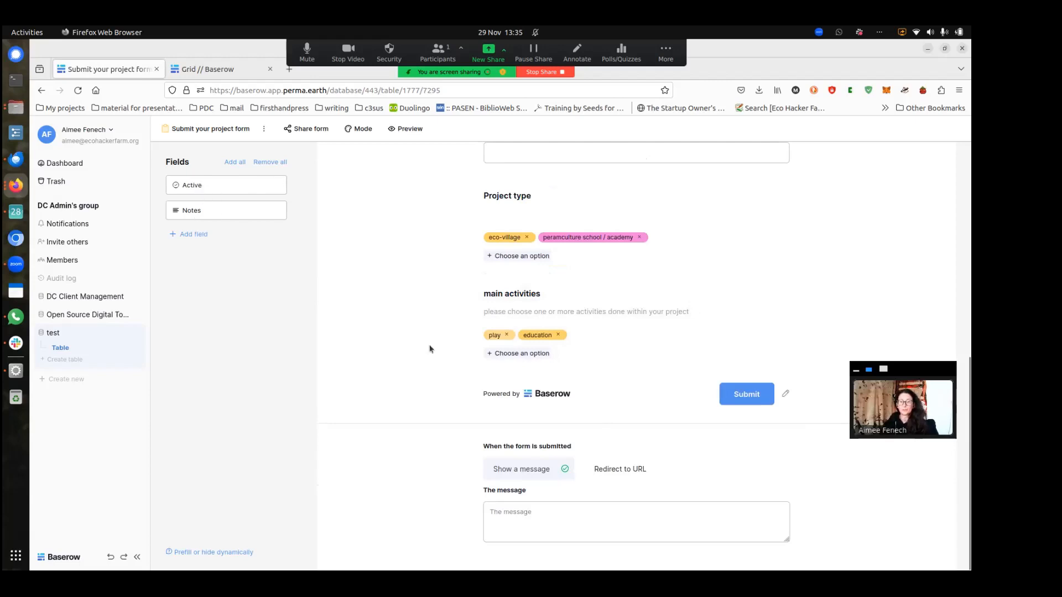
scroll(430, 349, "up", 3)
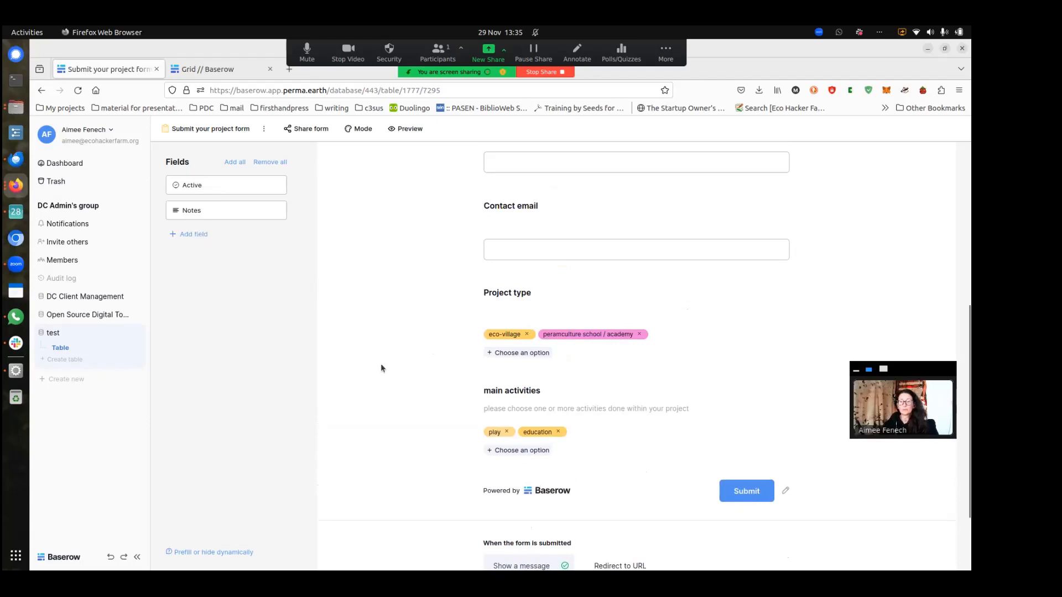
scroll(398, 360, "up", 1)
scroll(410, 361, "up", 2)
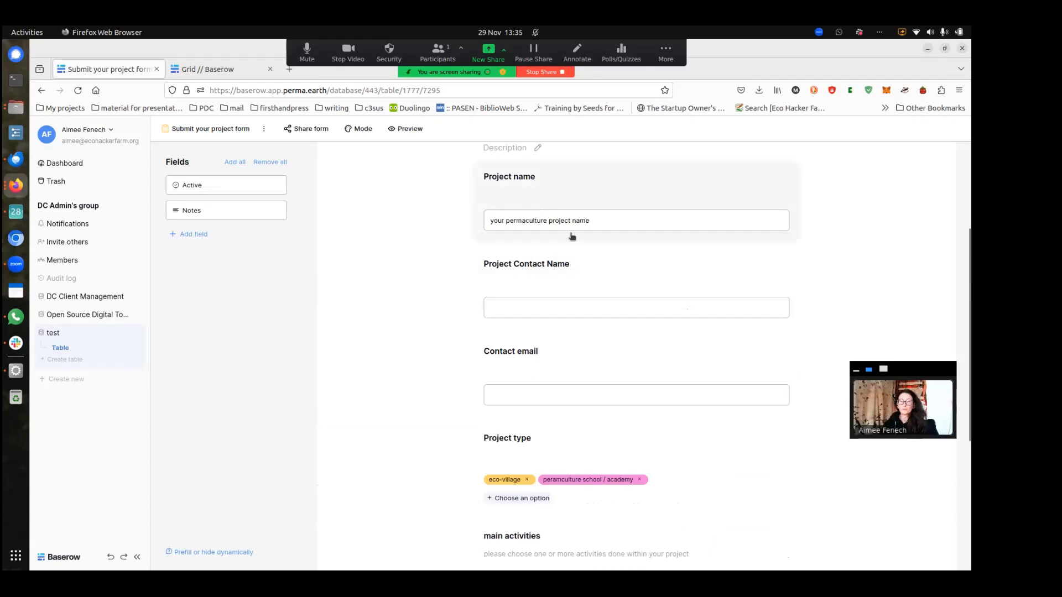
scroll(605, 273, "down", 5)
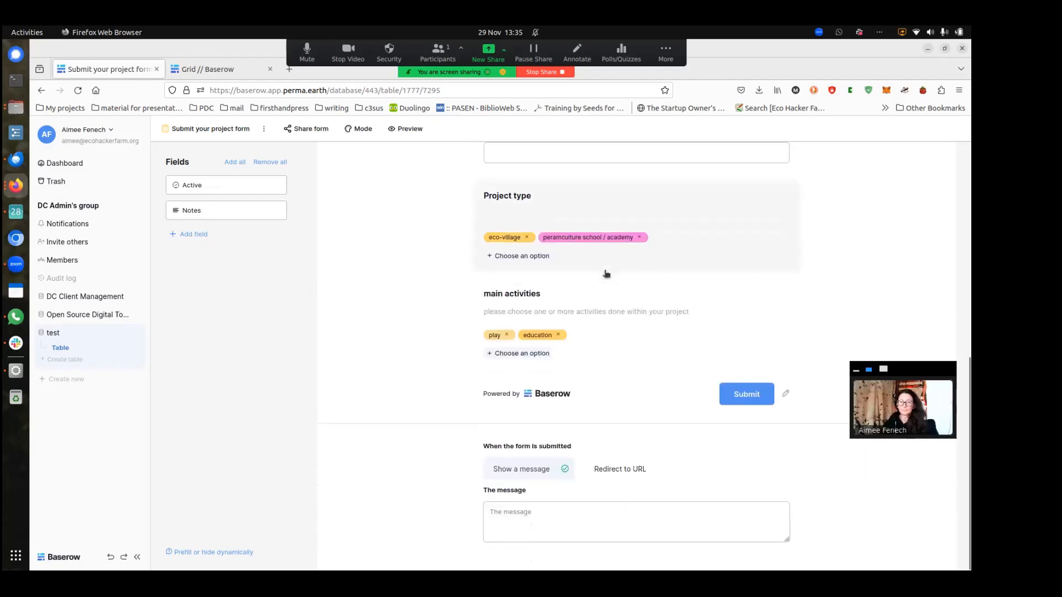
scroll(581, 310, "up", 6)
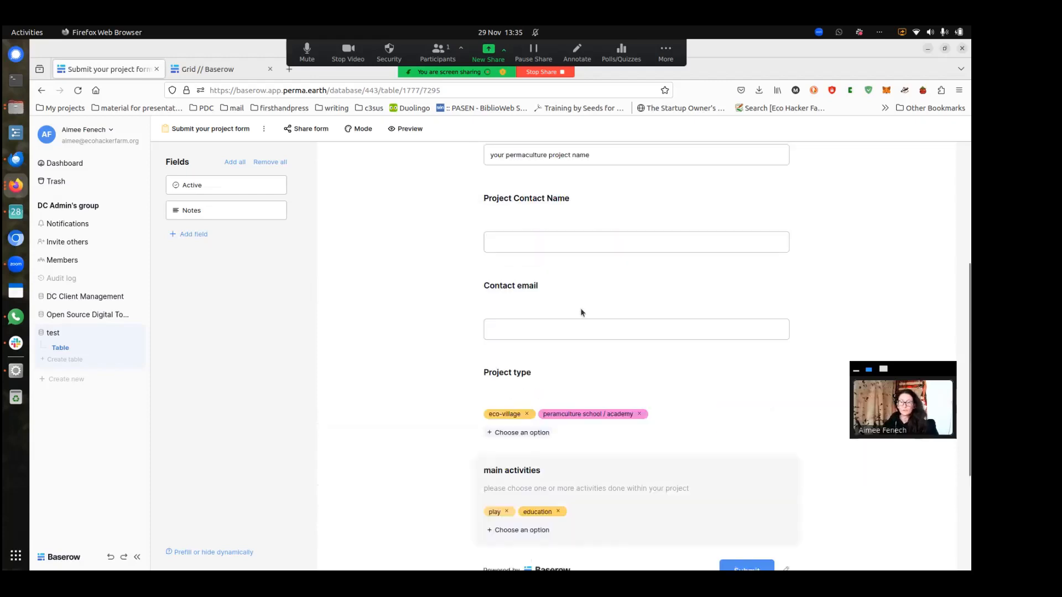
left_click(216, 135)
Show the Grid view, move Project Contact Name before Contact email, and narrow Notes
left_click(176, 185)
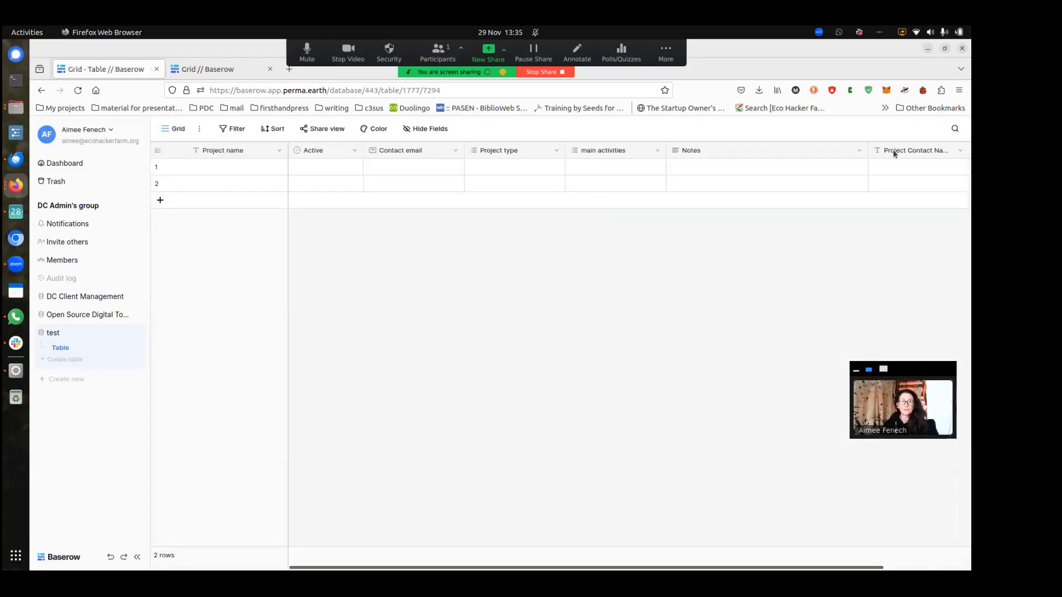
left_click_drag(878, 151, 393, 164)
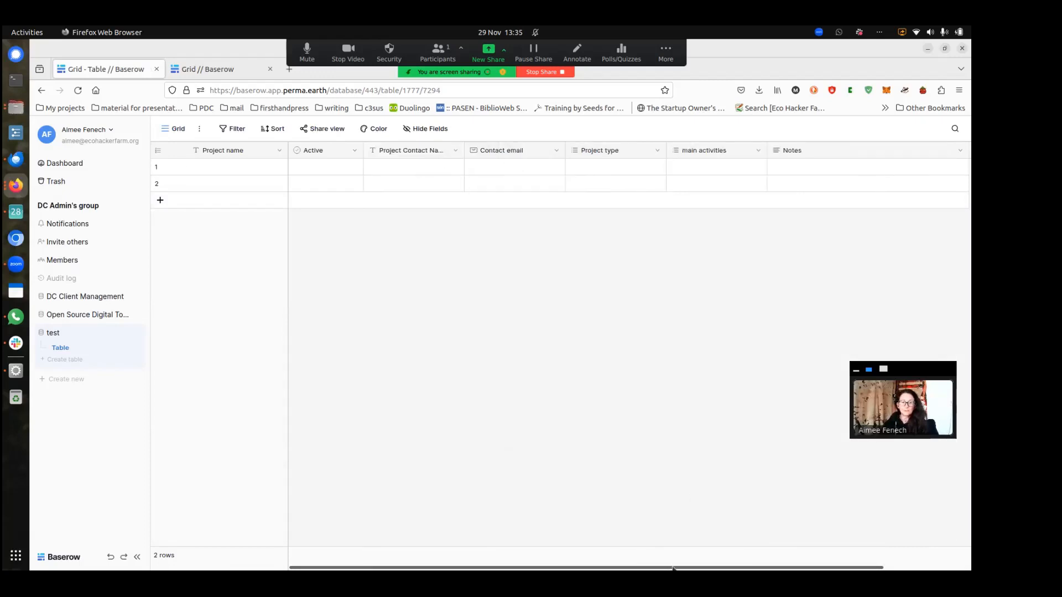
left_click_drag(851, 568, 939, 568)
left_click_drag(870, 150, 803, 167)
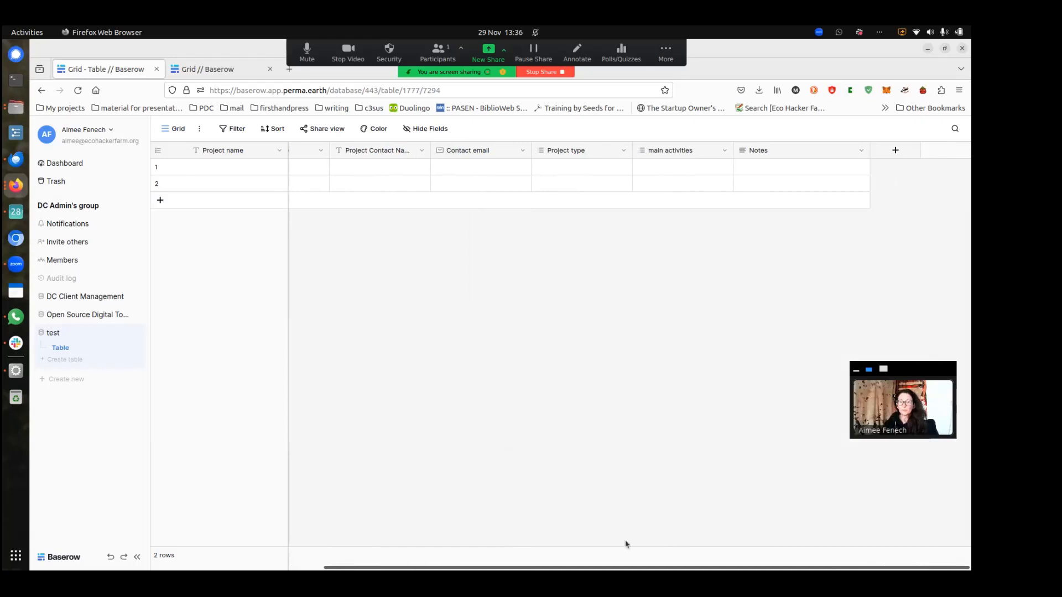
left_click_drag(541, 568, 315, 562)
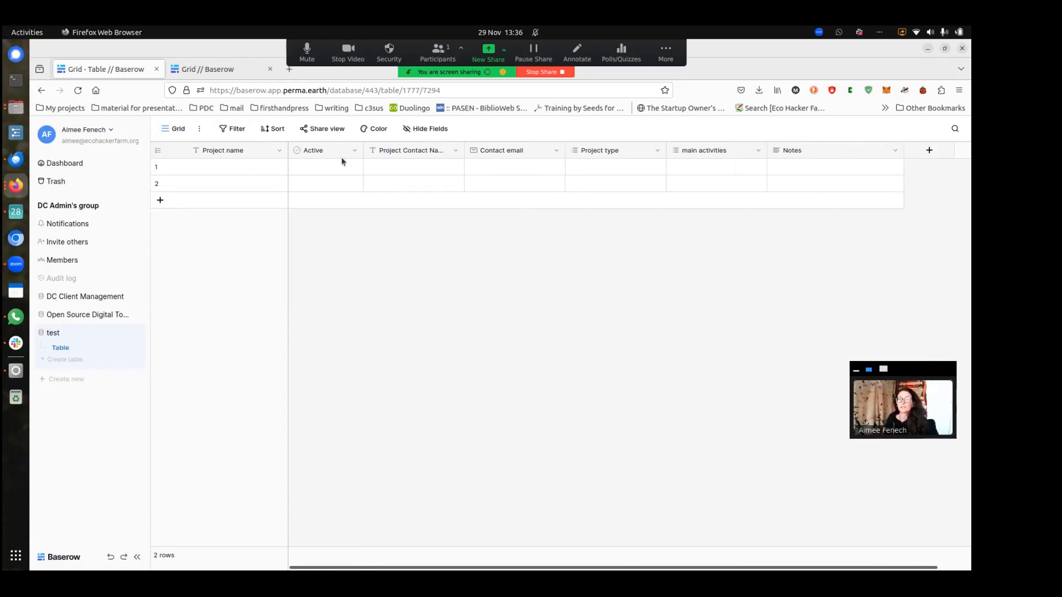
Generate a private shareable link for the grid view and copy its URL
left_click(337, 130)
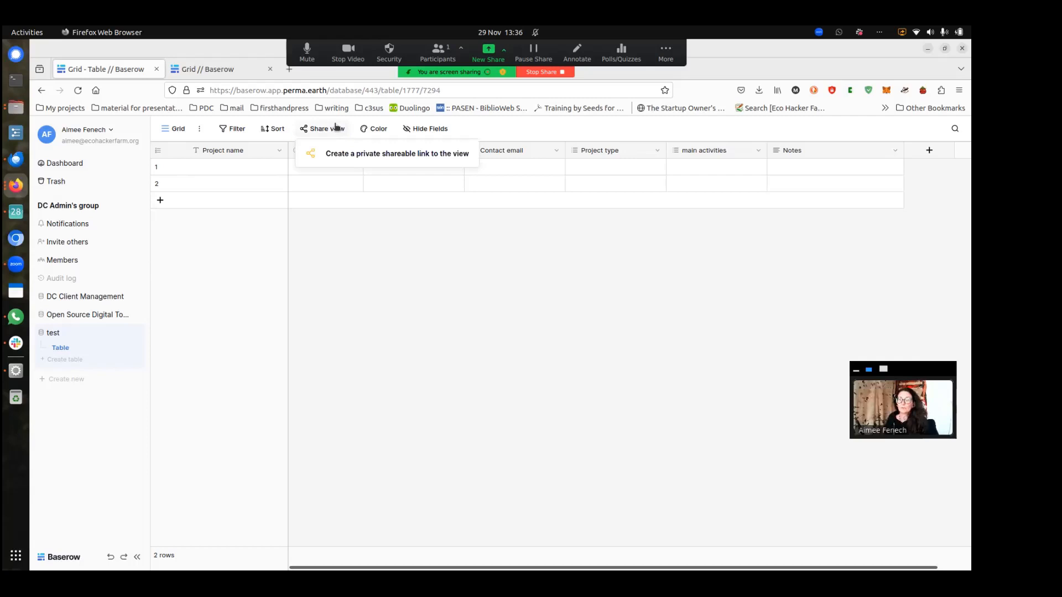
left_click(349, 158)
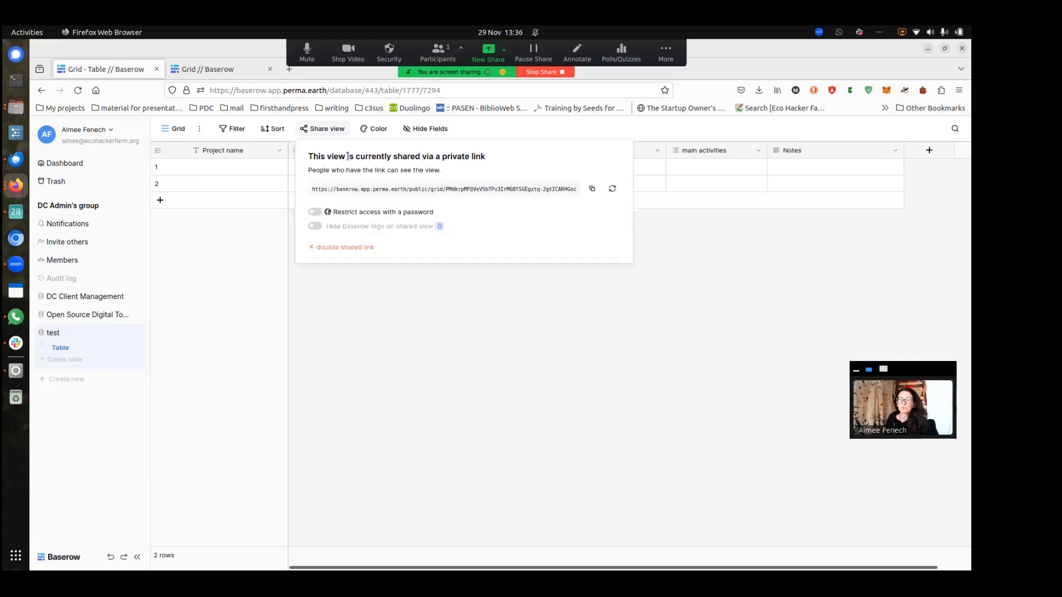
triple_click(328, 190)
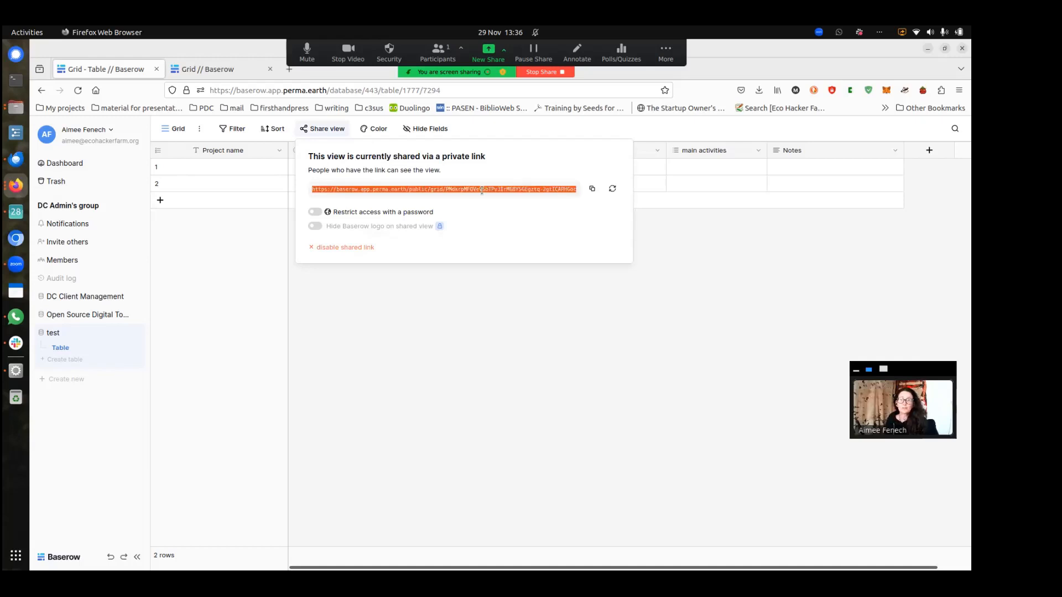
left_click(591, 190)
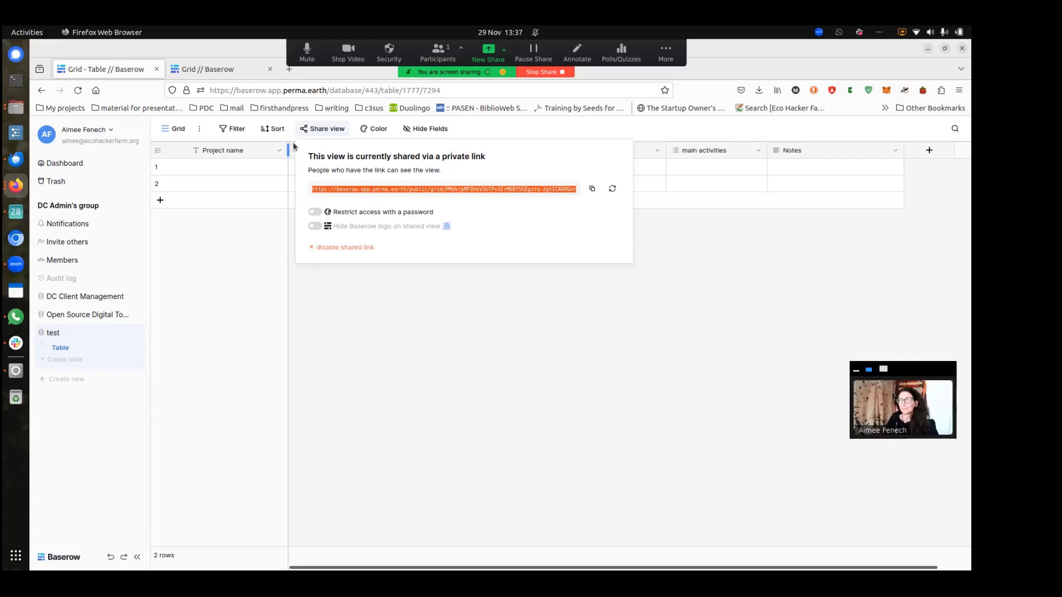
left_click(329, 131)
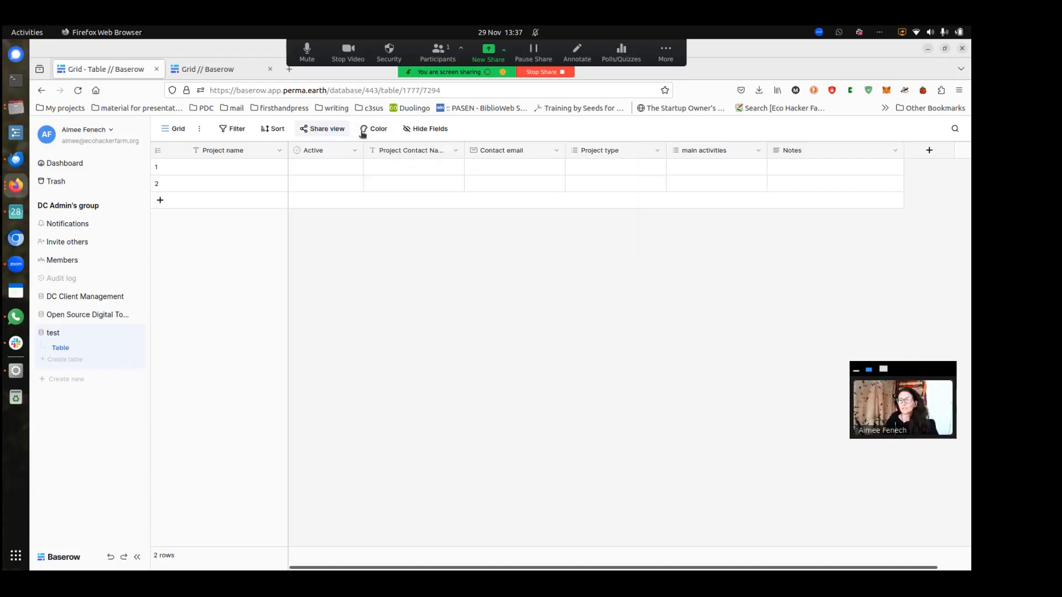
Look at the premium row Color options, then close them
left_click(379, 131)
left_click(380, 132)
left_click(380, 133)
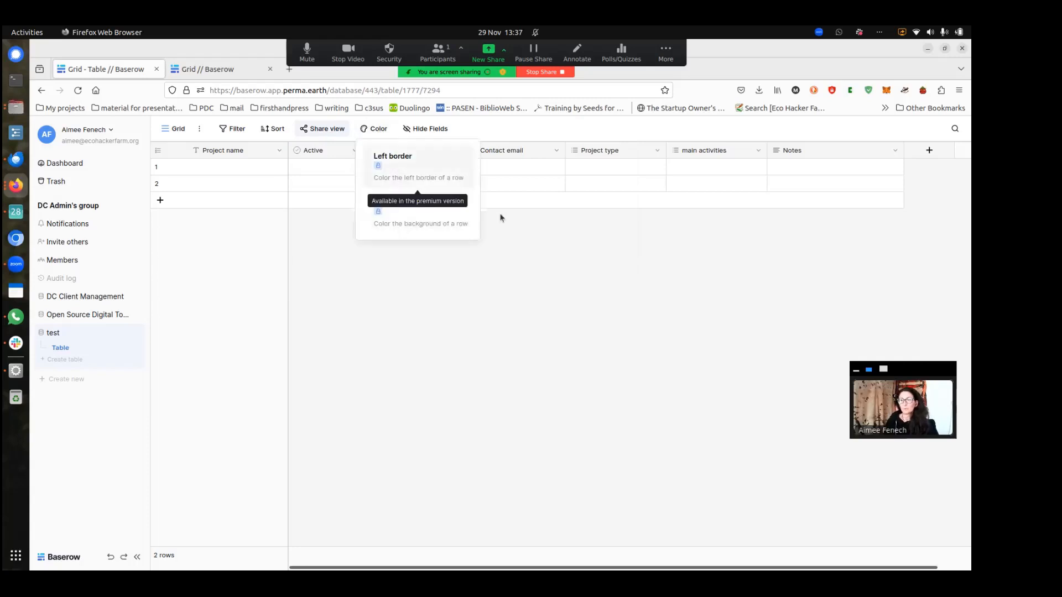
left_click(379, 131)
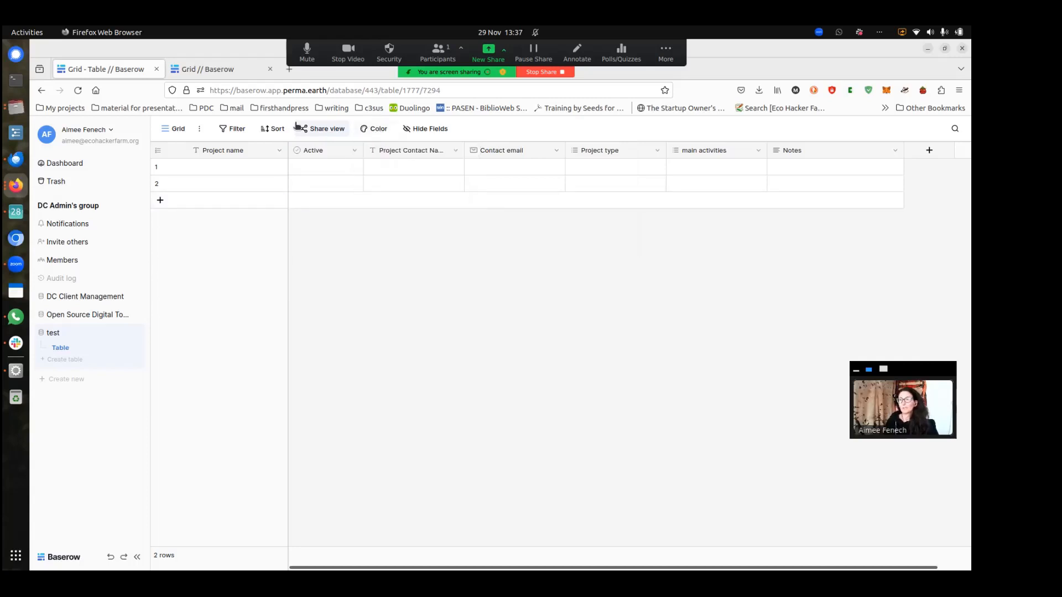
Add a filter keeping only rows where Active is checked, then return to the dashboard
left_click(227, 130)
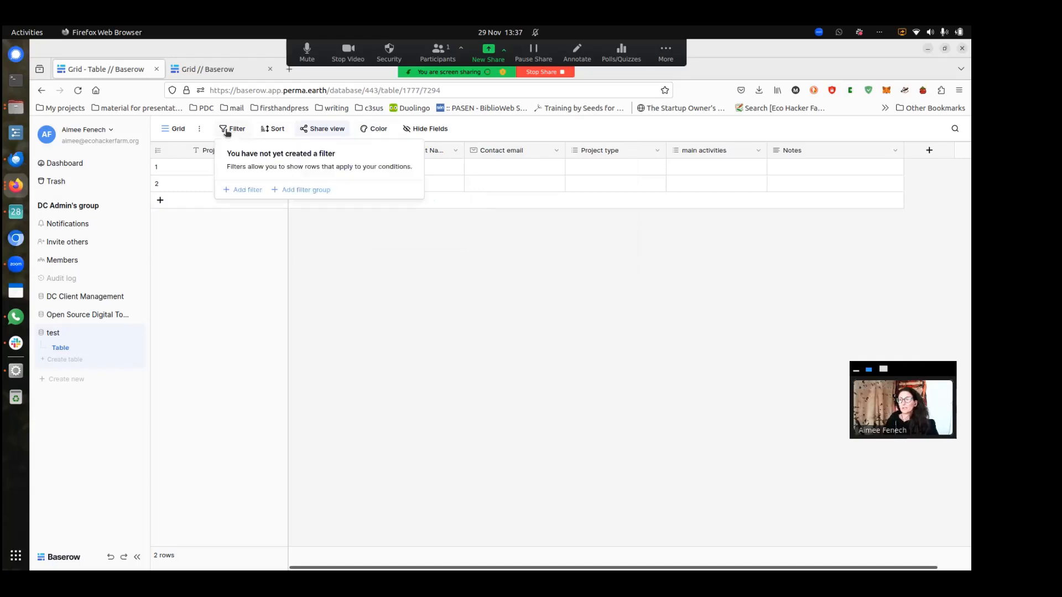
left_click(256, 192)
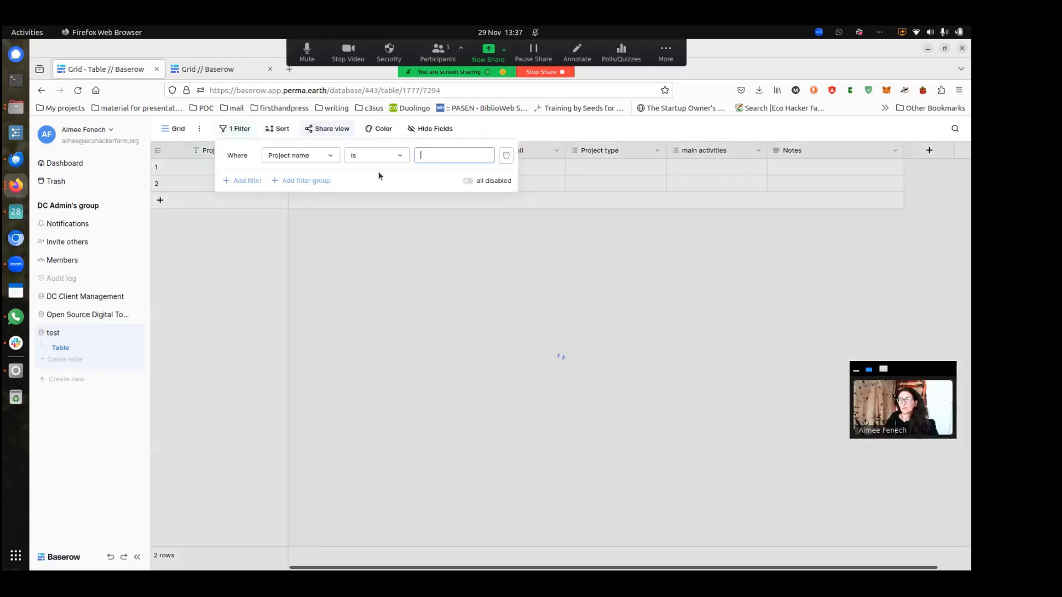
left_click(304, 156)
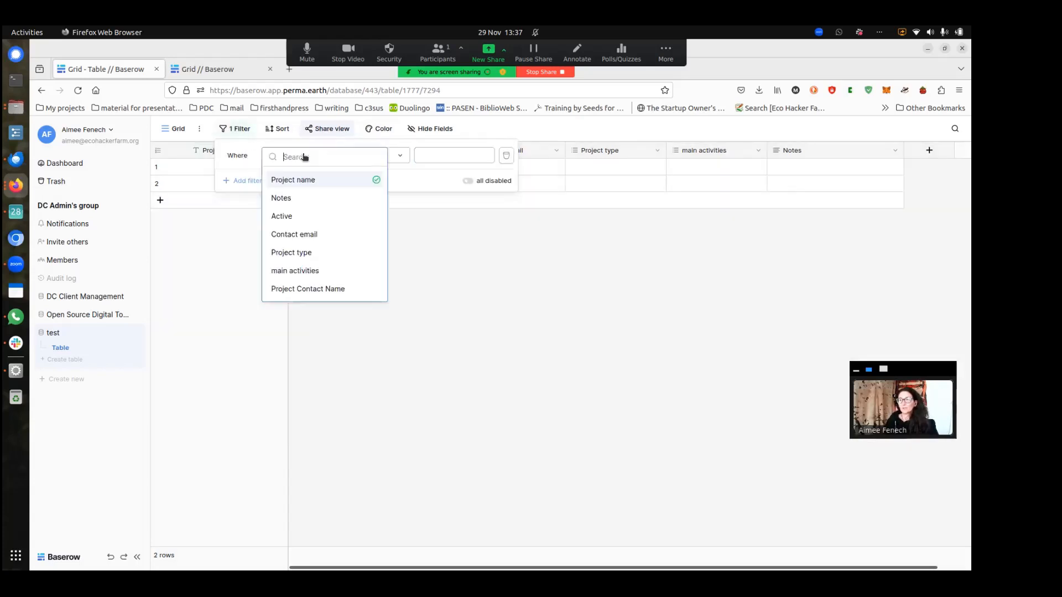
left_click(308, 216)
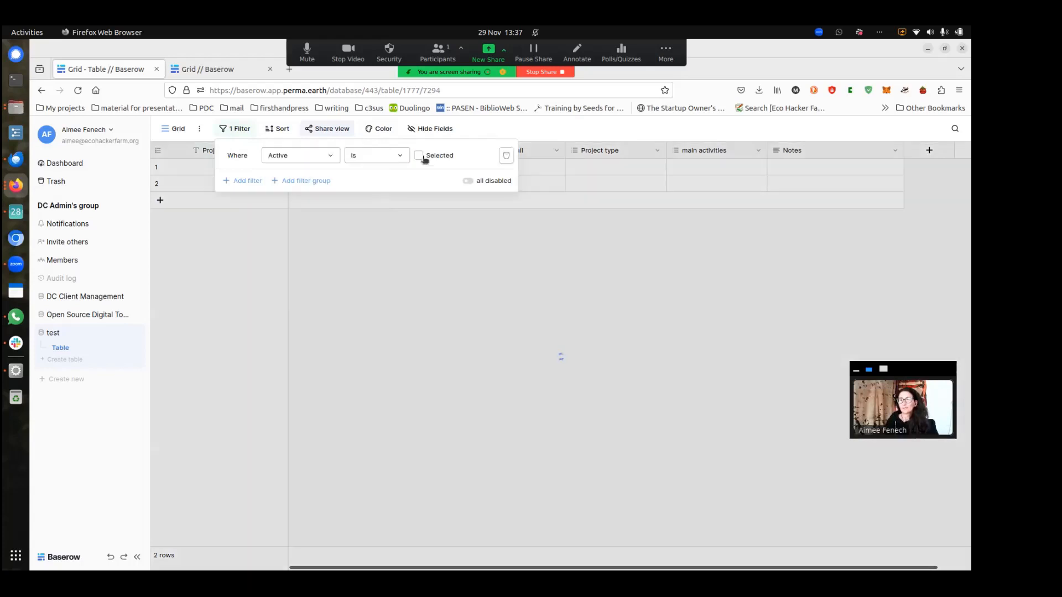
left_click(424, 158)
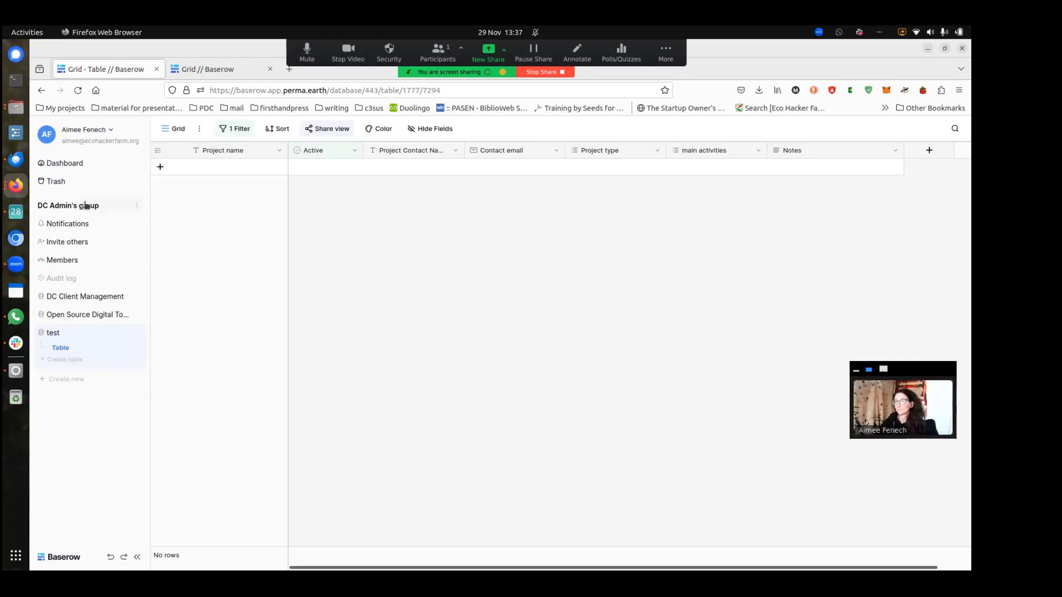
left_click(65, 163)
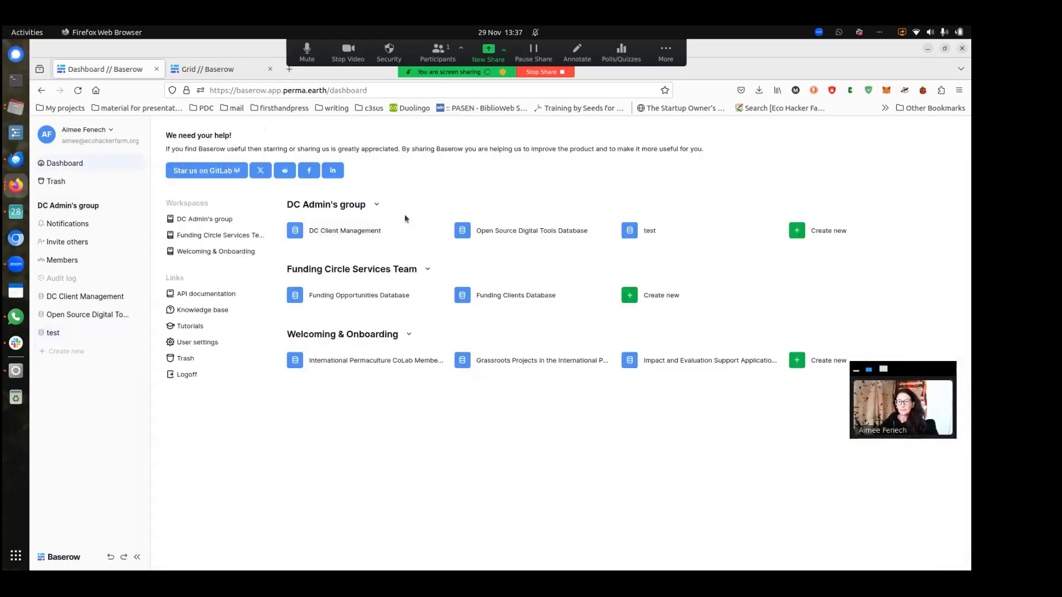
Open the Funding Opportunities Database and scroll through its funders grid
left_click(358, 297)
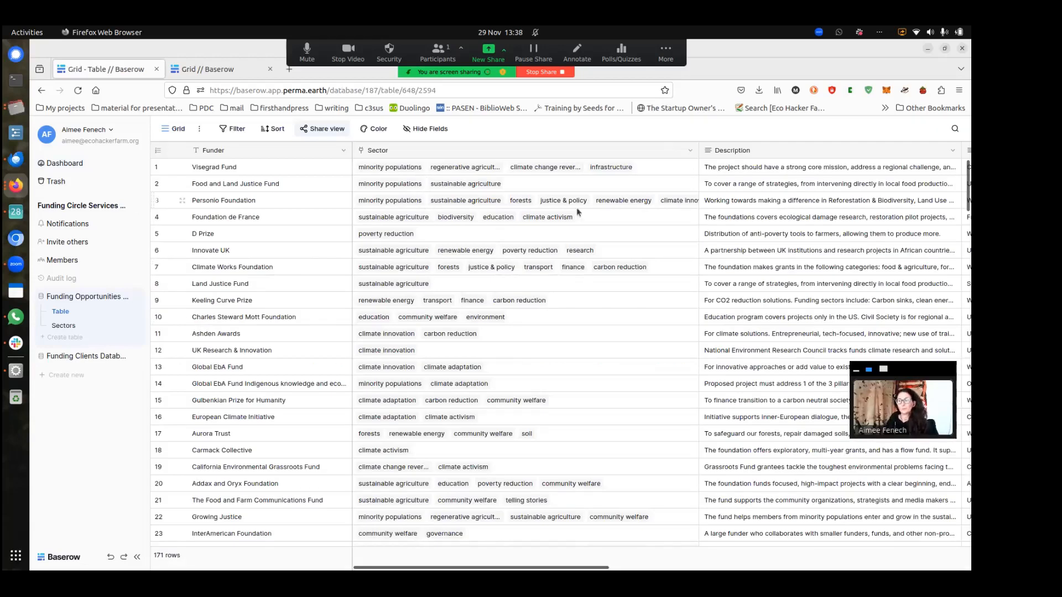
scroll(577, 210, "down", 1)
scroll(577, 208, "down", 3)
scroll(576, 207, "up", 4)
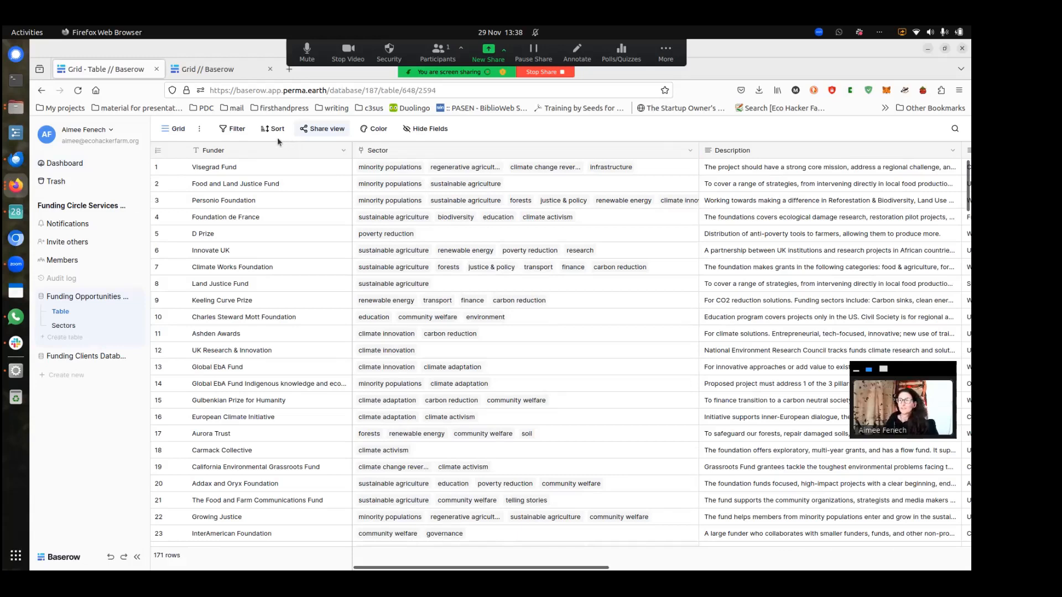
Copy the grid view's existing private share link
left_click(323, 129)
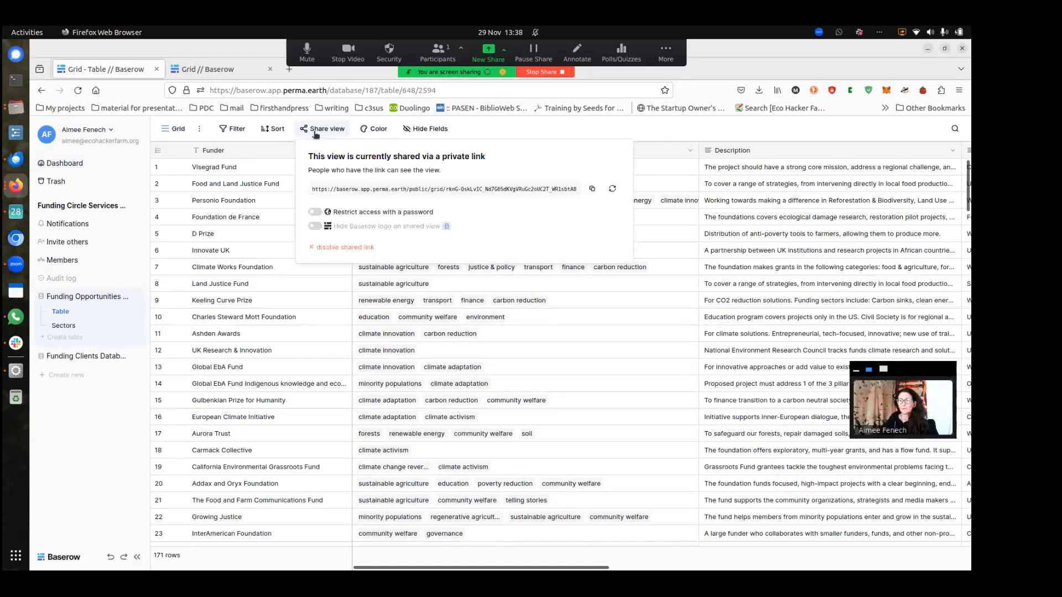
left_click(592, 189)
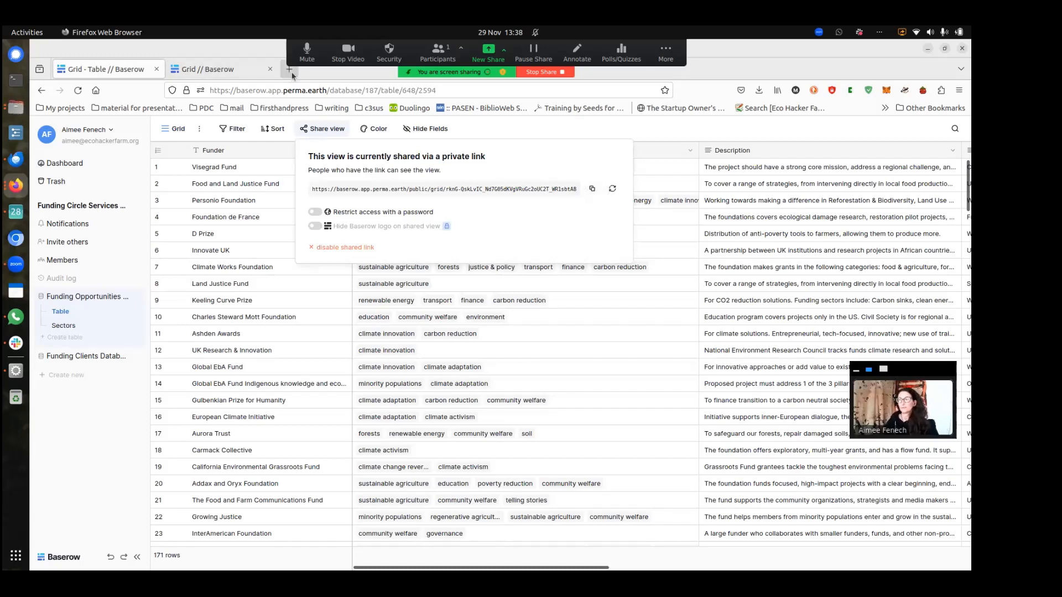
left_click_drag(302, 57, 366, 57)
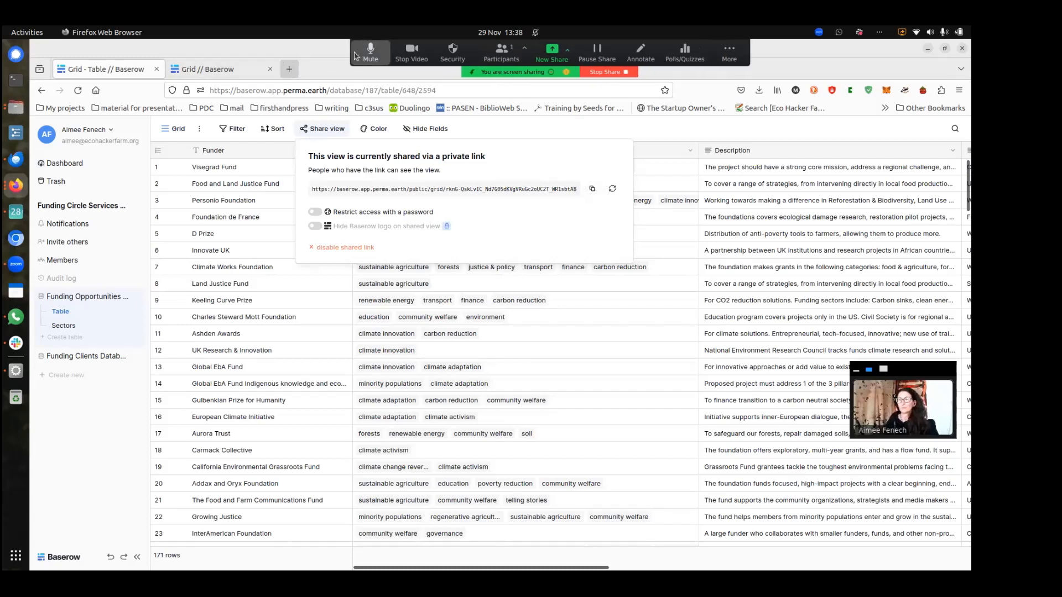
left_click(290, 69)
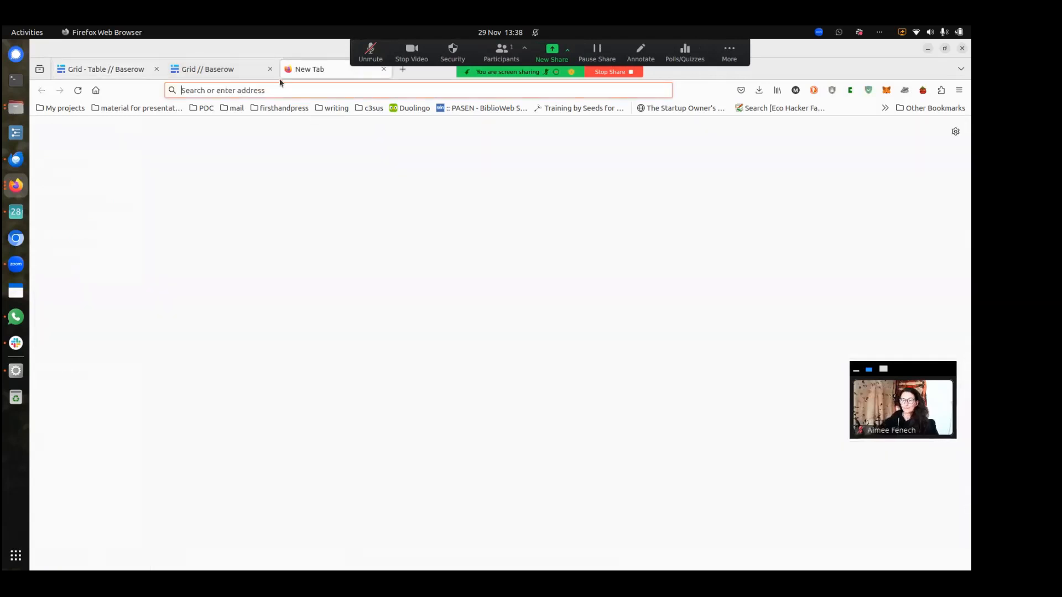
key("ctrl+v")
key("Return")
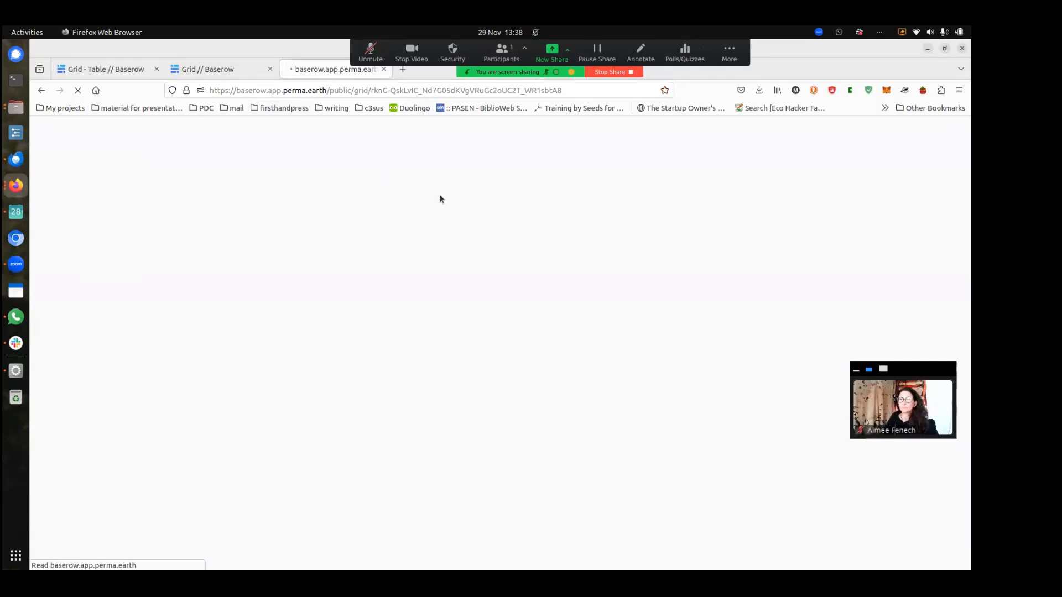
left_click_drag(352, 58, 402, 59)
left_click(421, 56)
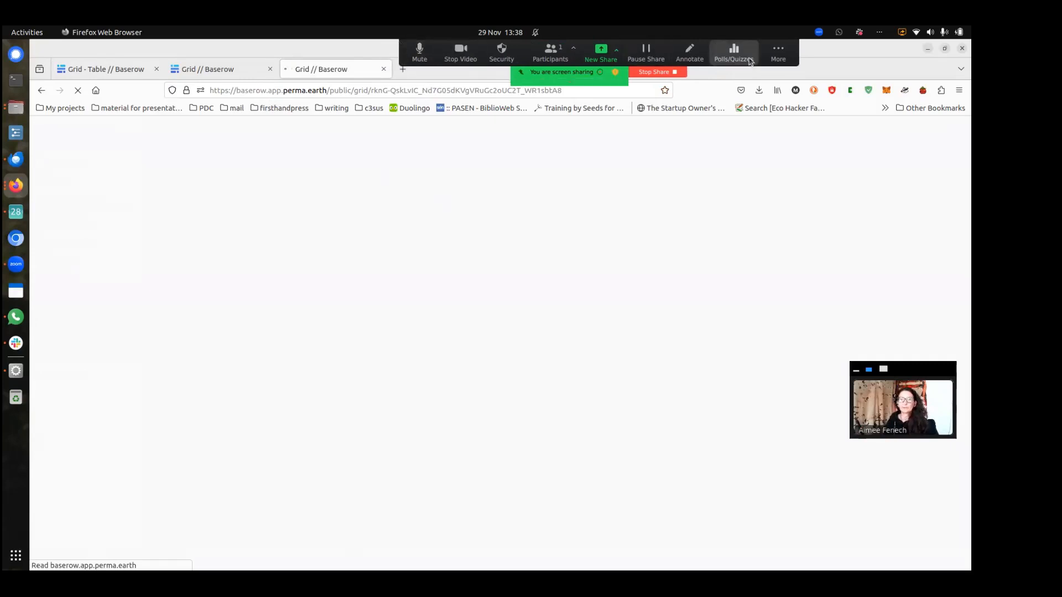
left_click(783, 49)
left_click(900, 51)
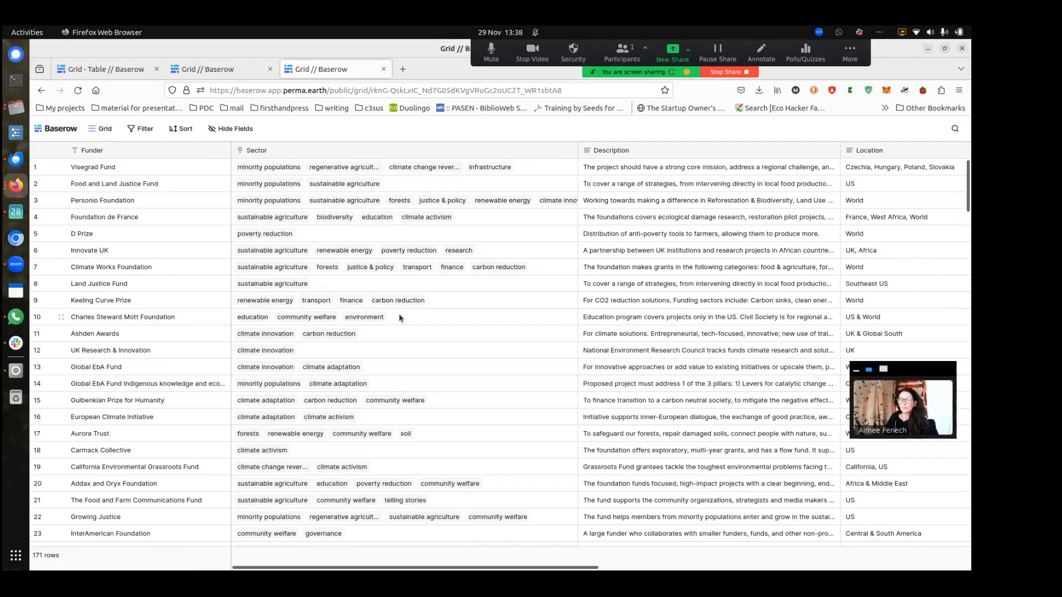
scroll(399, 315, "down", 3)
scroll(398, 309, "down", 7)
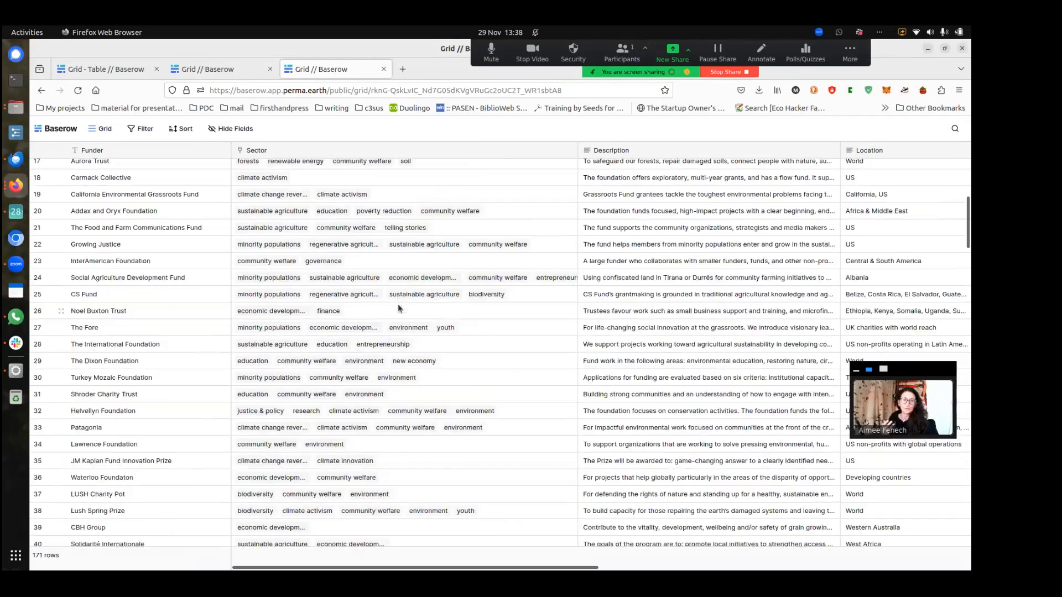
scroll(374, 270, "up", 6)
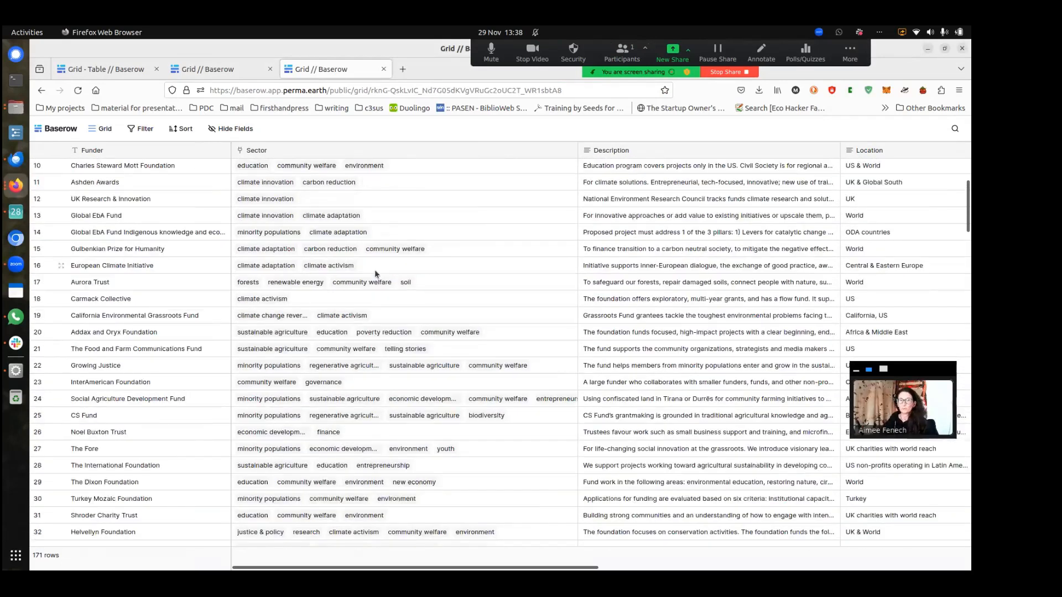
scroll(341, 261, "up", 4)
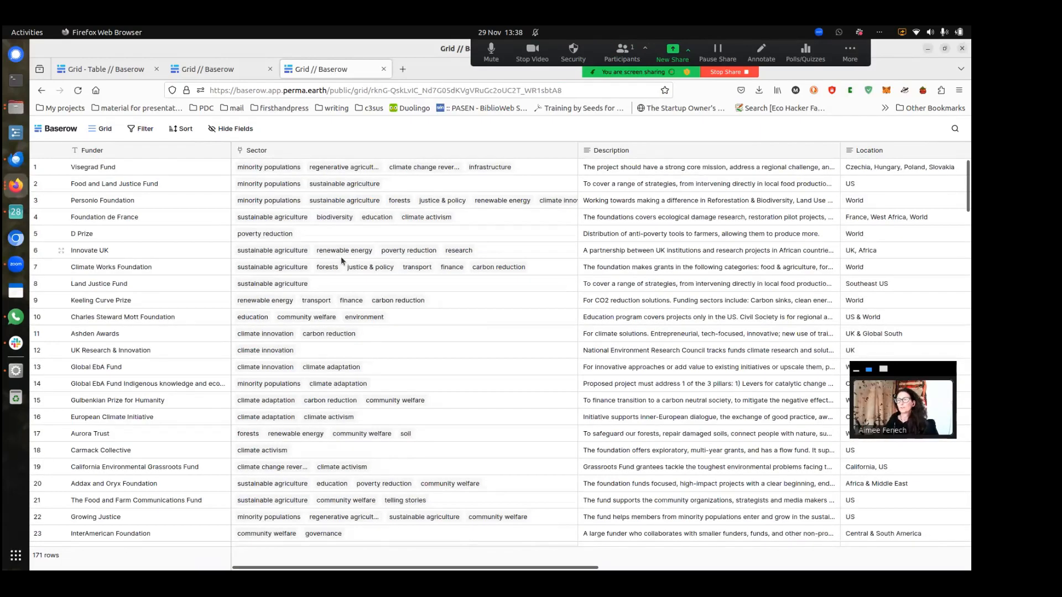
scroll(341, 257, "down", 5)
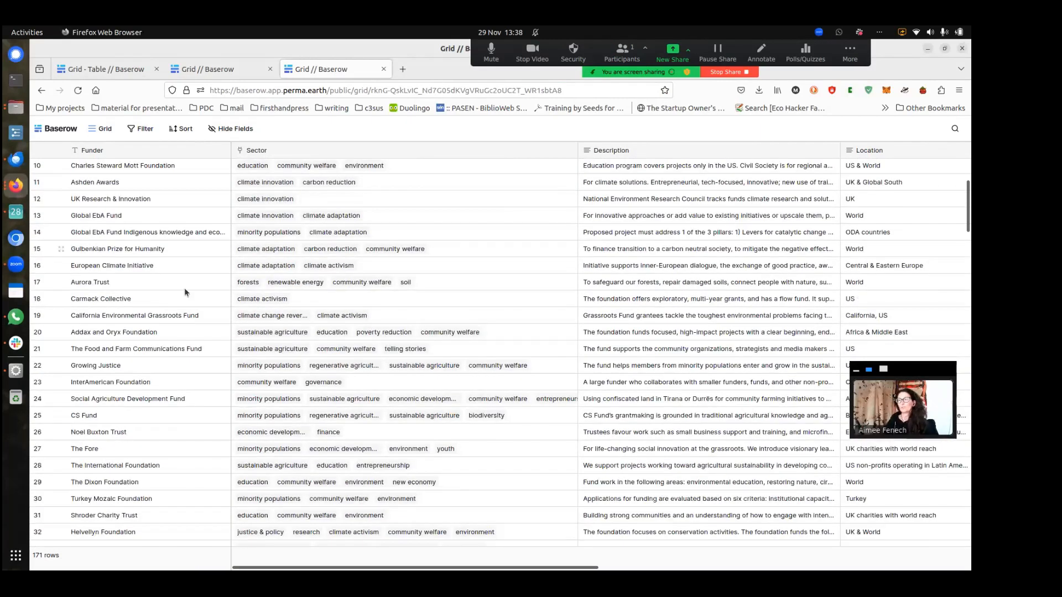
Add a filter where Sector has regenerative agriculture
left_click(142, 130)
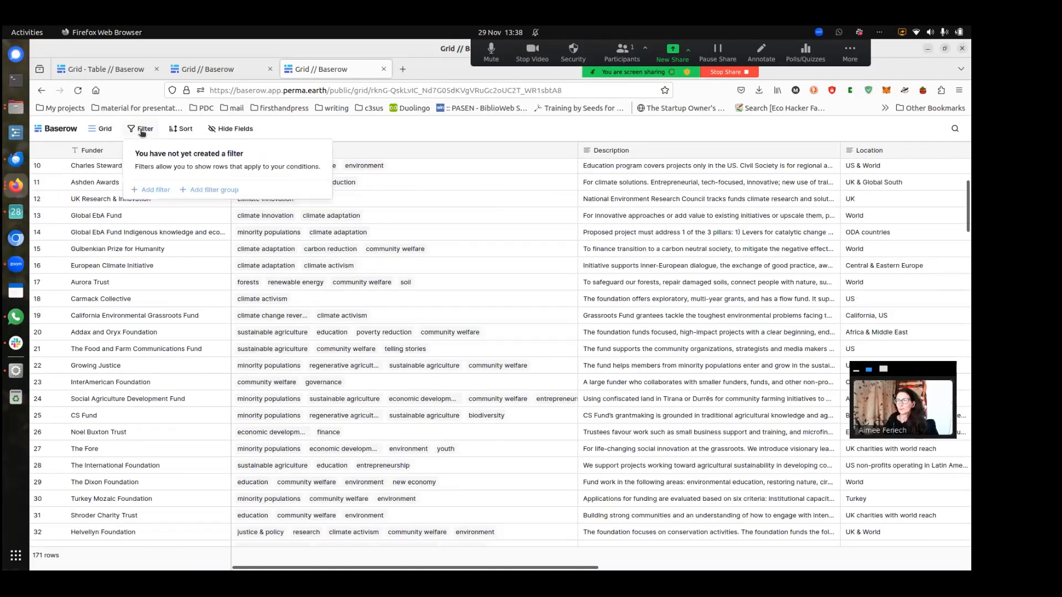
left_click(163, 190)
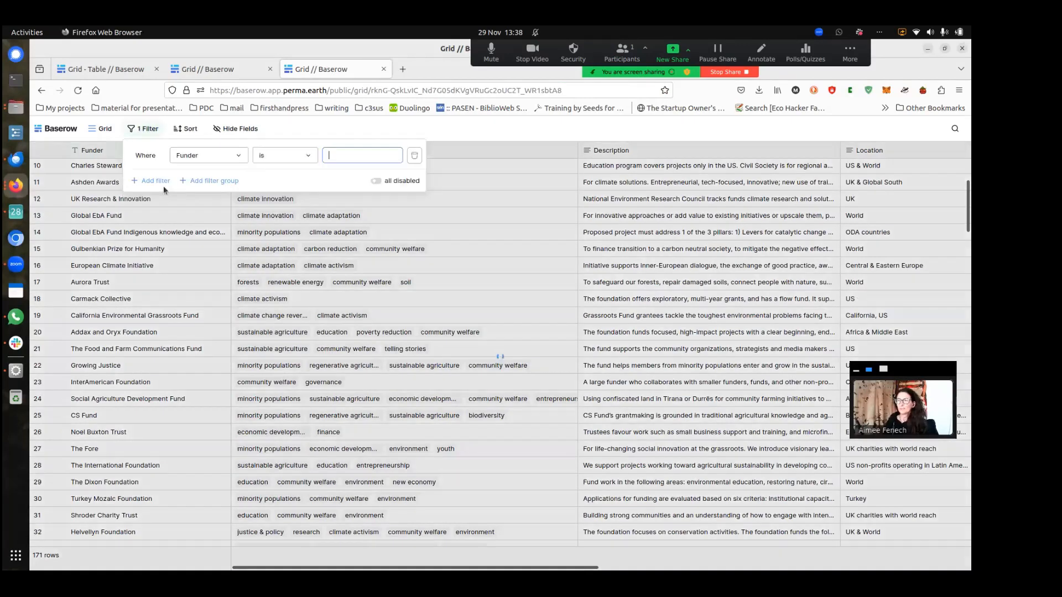
left_click(230, 163)
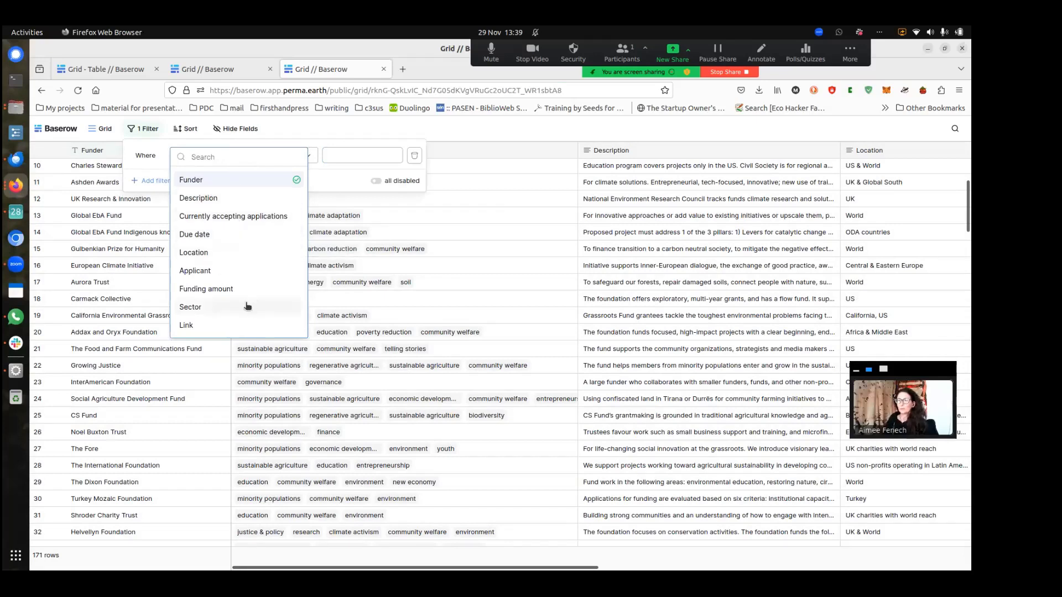
left_click(198, 307)
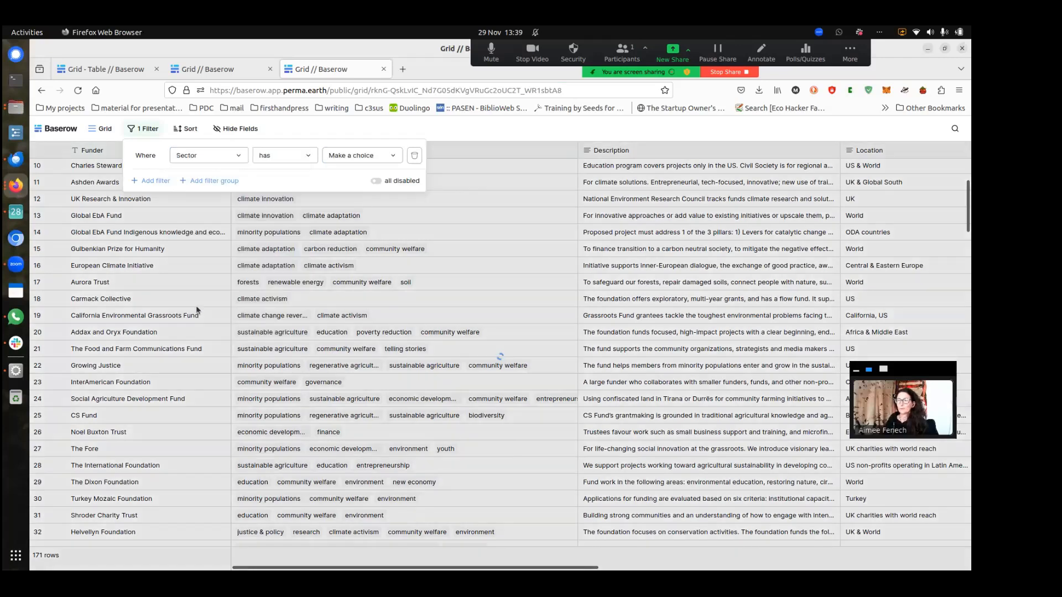
left_click(359, 158)
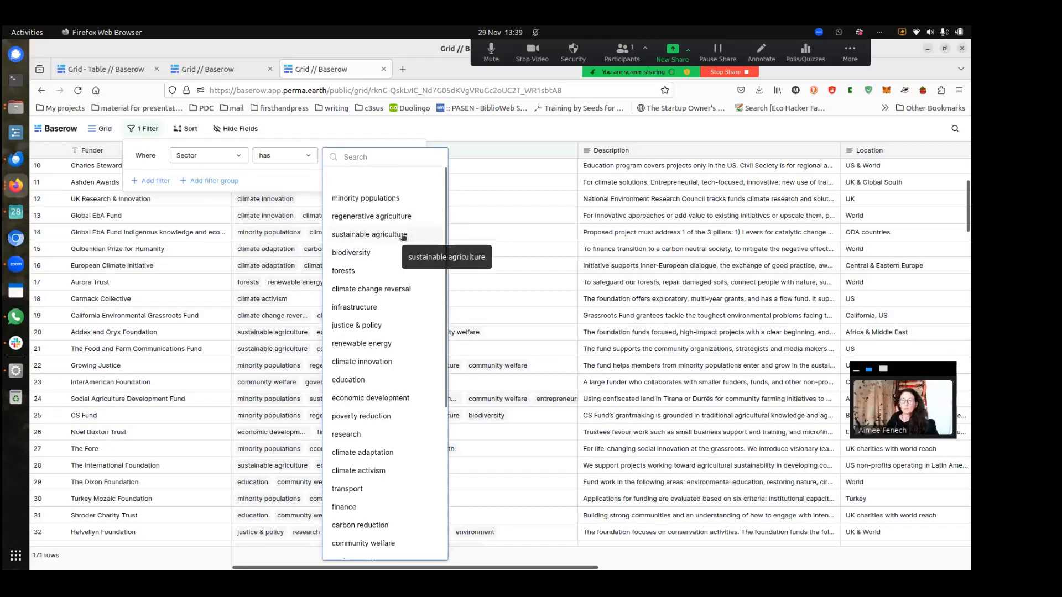
left_click(395, 217)
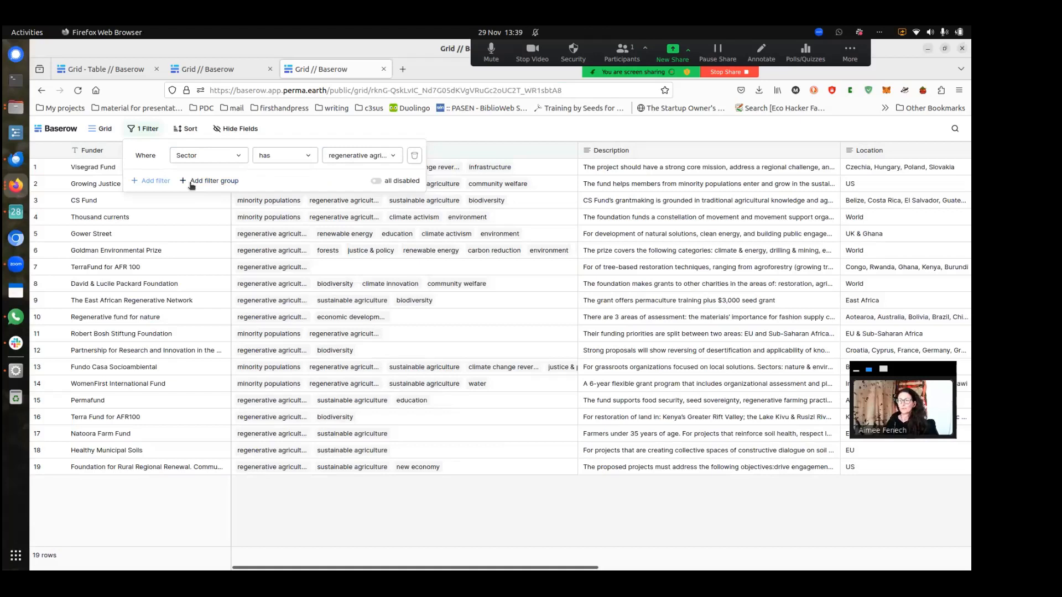
Add a second filter for Location containing 'Europe', then clear that text
left_click(147, 181)
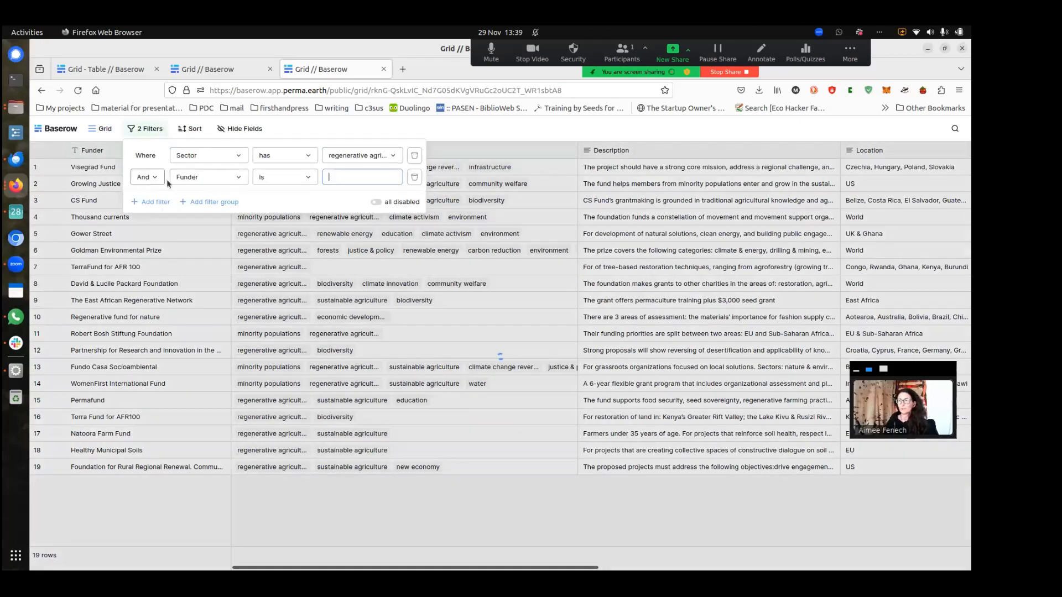
left_click(203, 180)
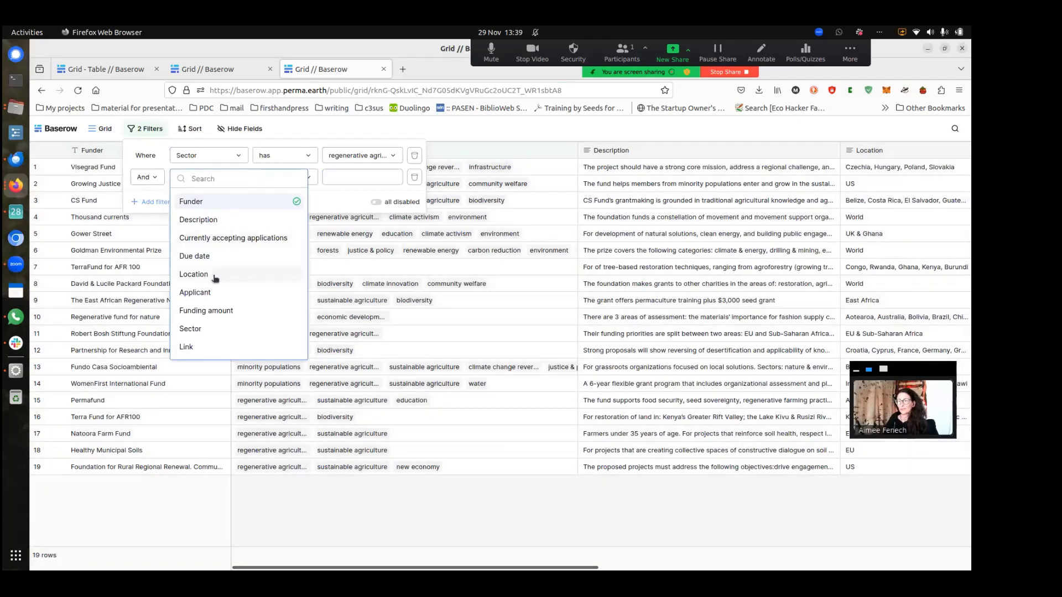
left_click(215, 275)
left_click(353, 176)
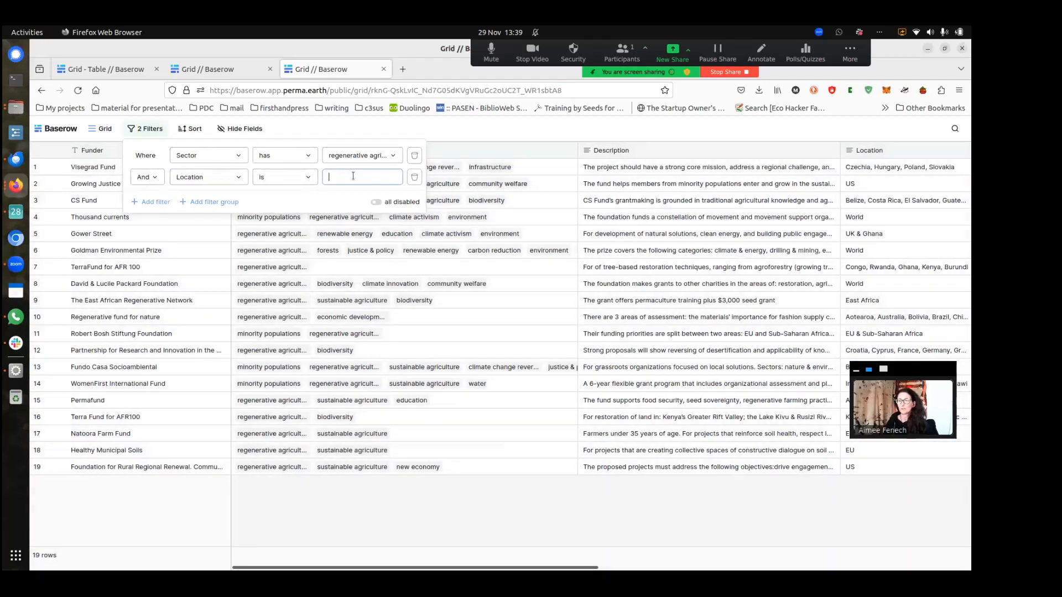
left_click(298, 178)
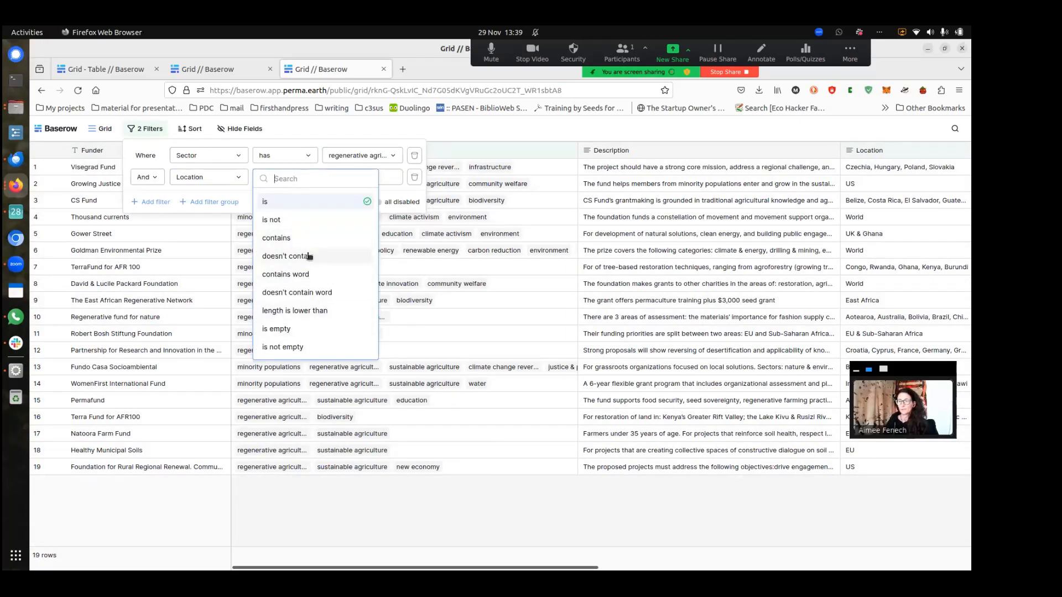
left_click(285, 239)
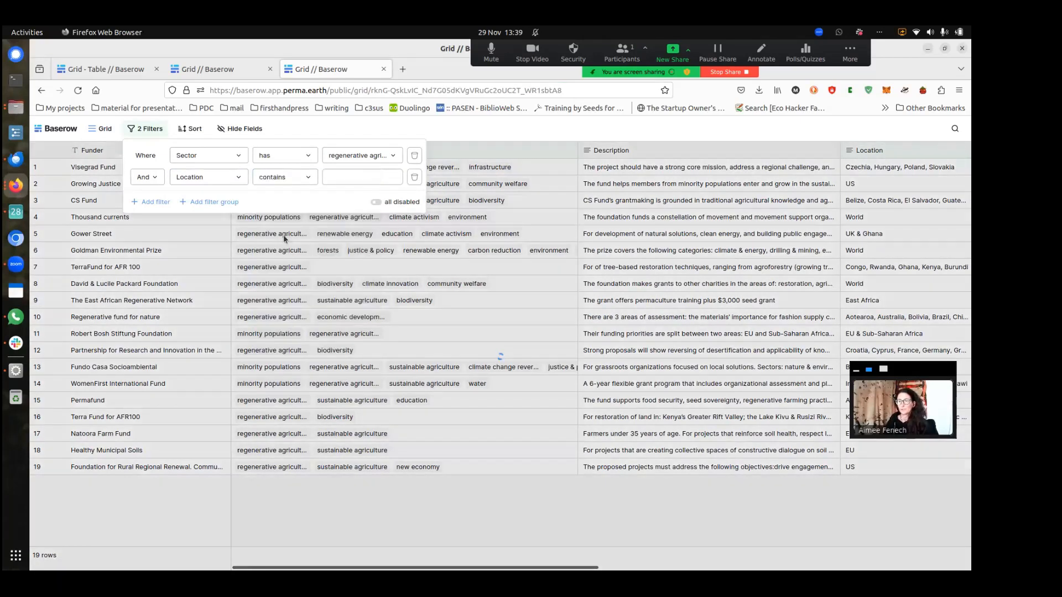
left_click(362, 178)
type("Europe")
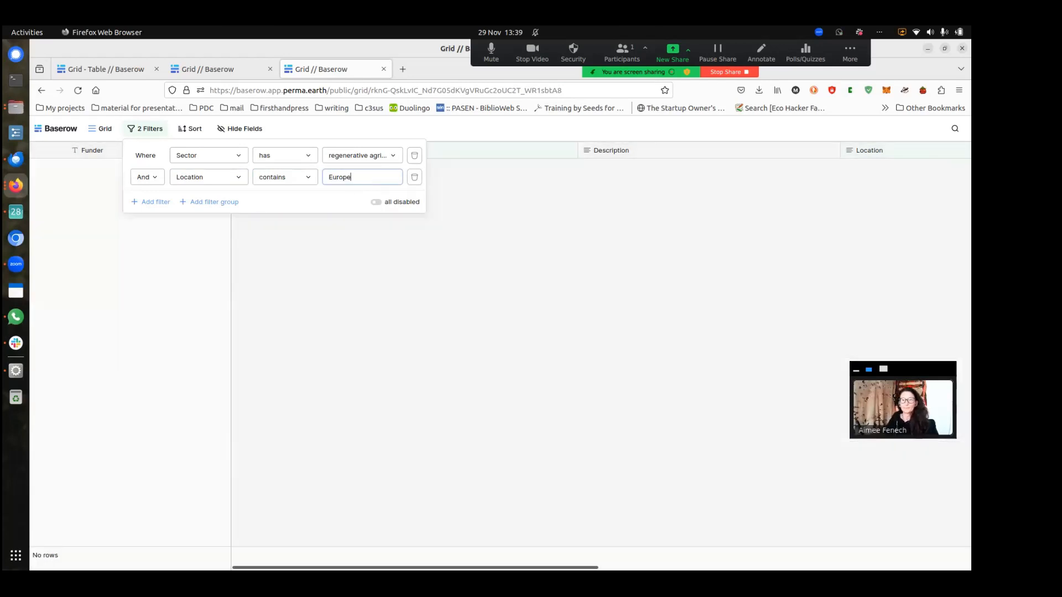
key("ctrl+a")
key("BackSpace")
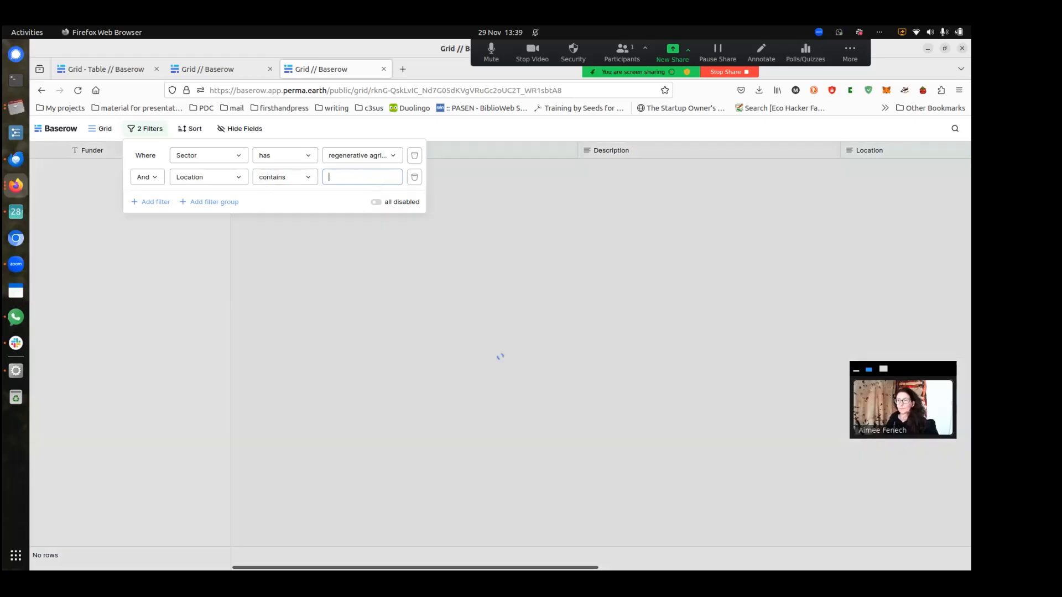
Change the second filter to Currently accepting applications is checked
left_click(223, 181)
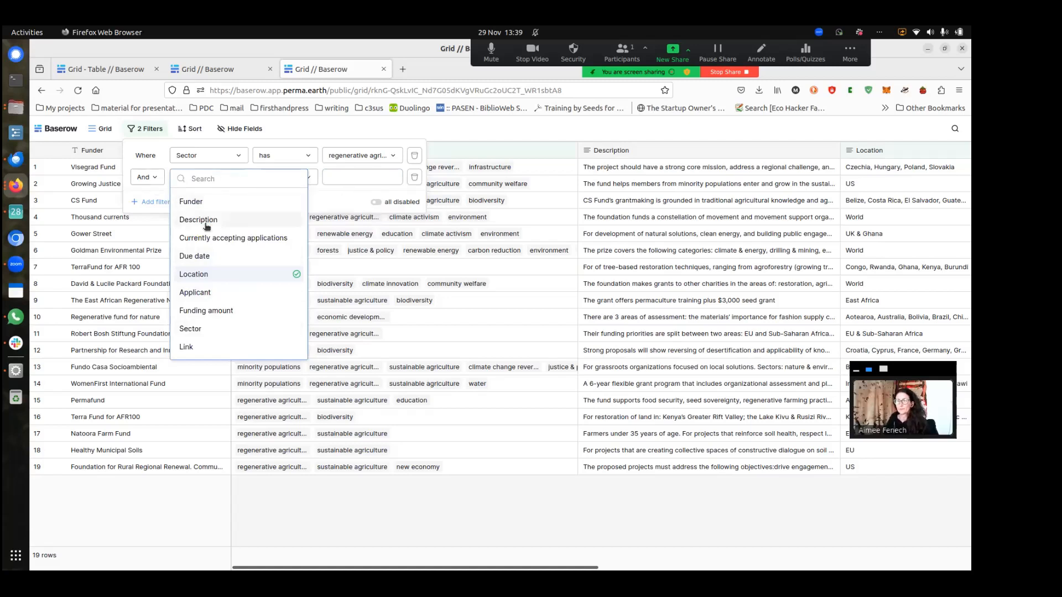
left_click(215, 239)
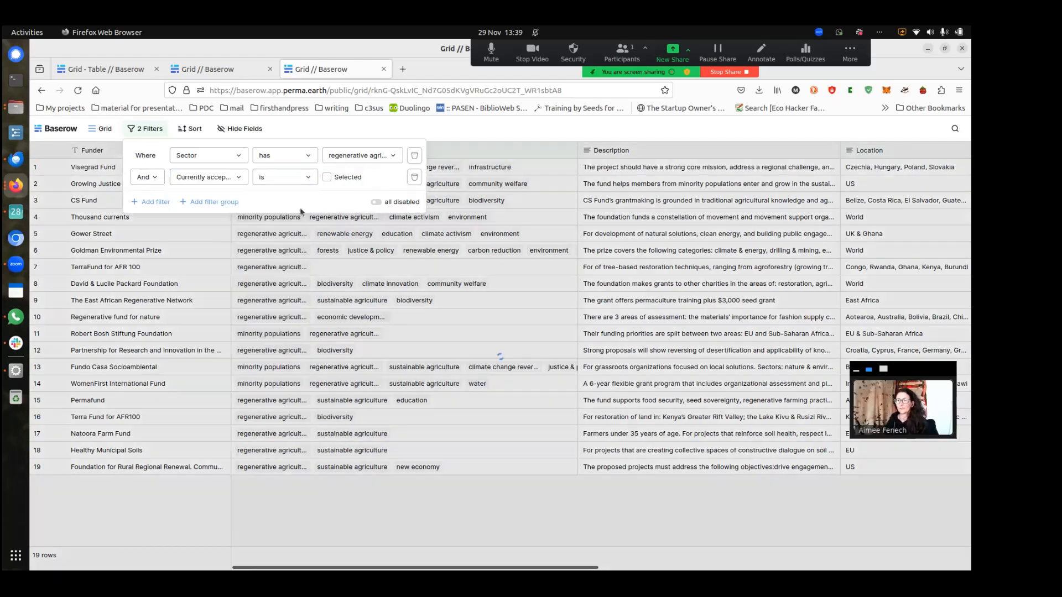
left_click(327, 178)
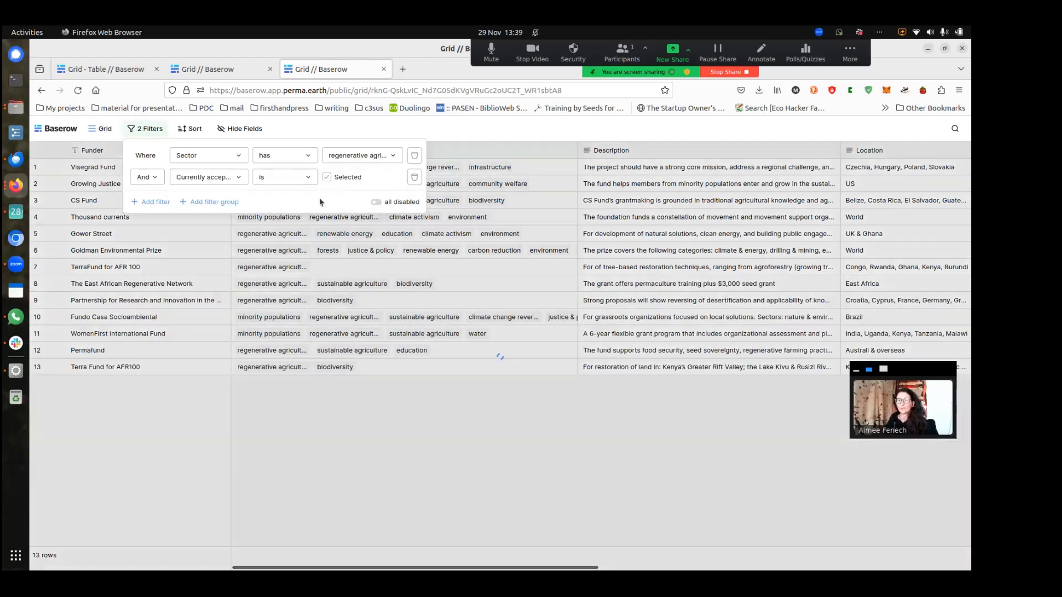
left_click(431, 416)
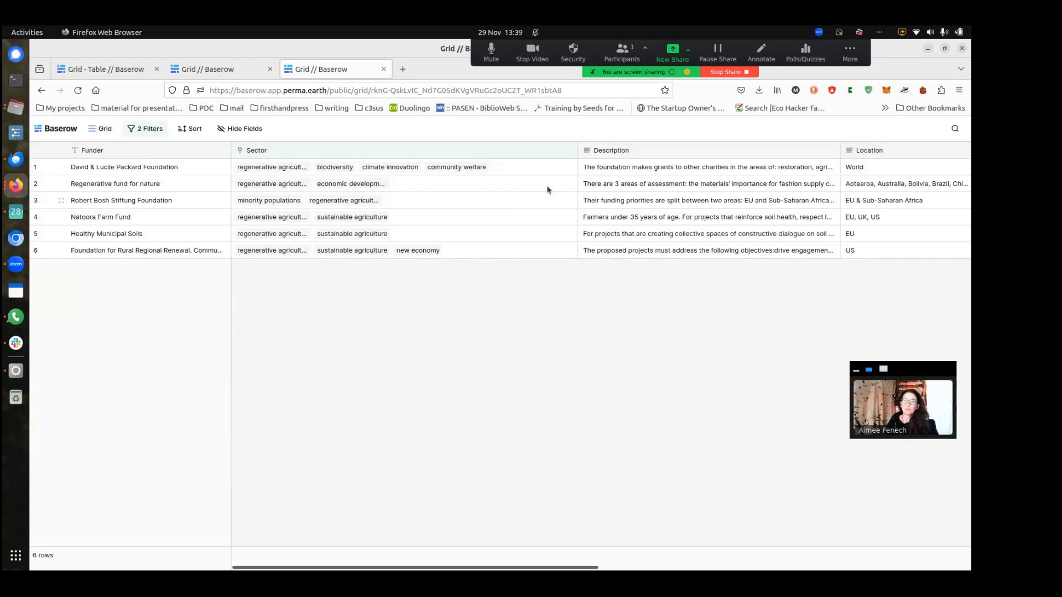
Narrow the Sector column and scroll right to reveal Applicant and Due date
left_click_drag(576, 150, 389, 151)
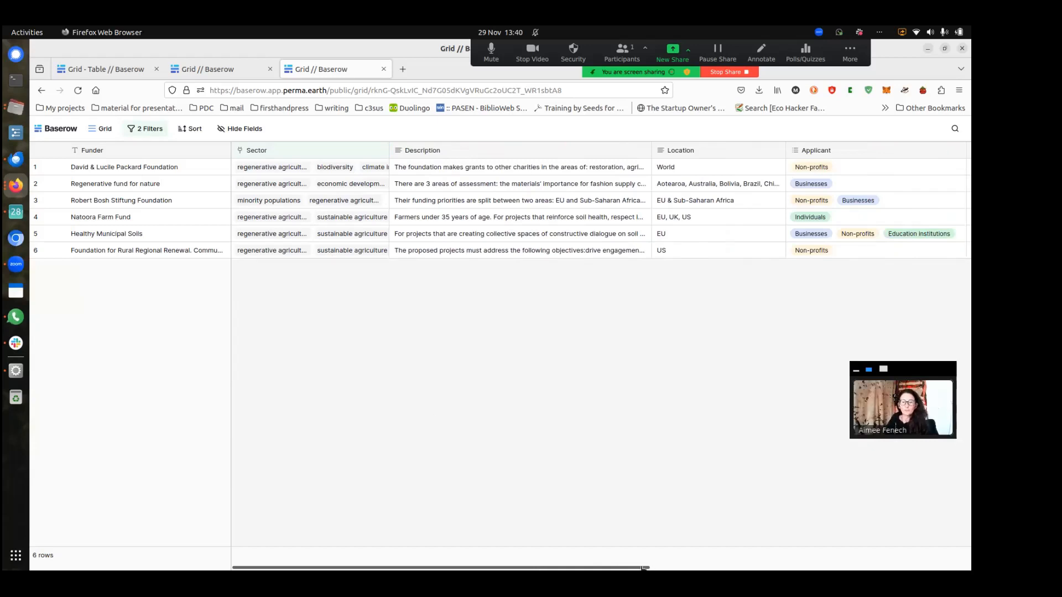
left_click_drag(663, 568, 688, 568)
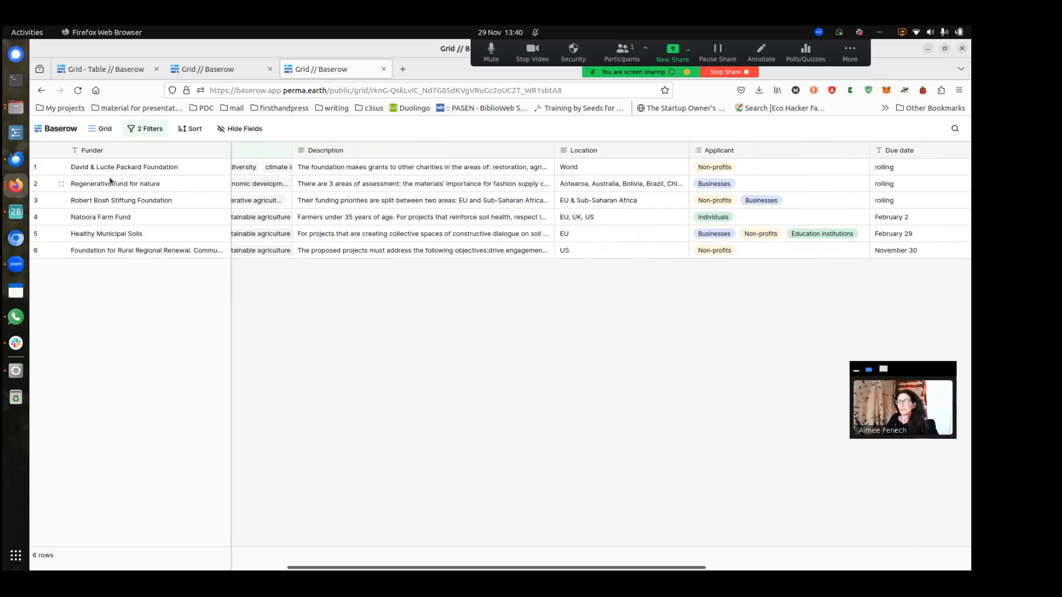
left_click(62, 186)
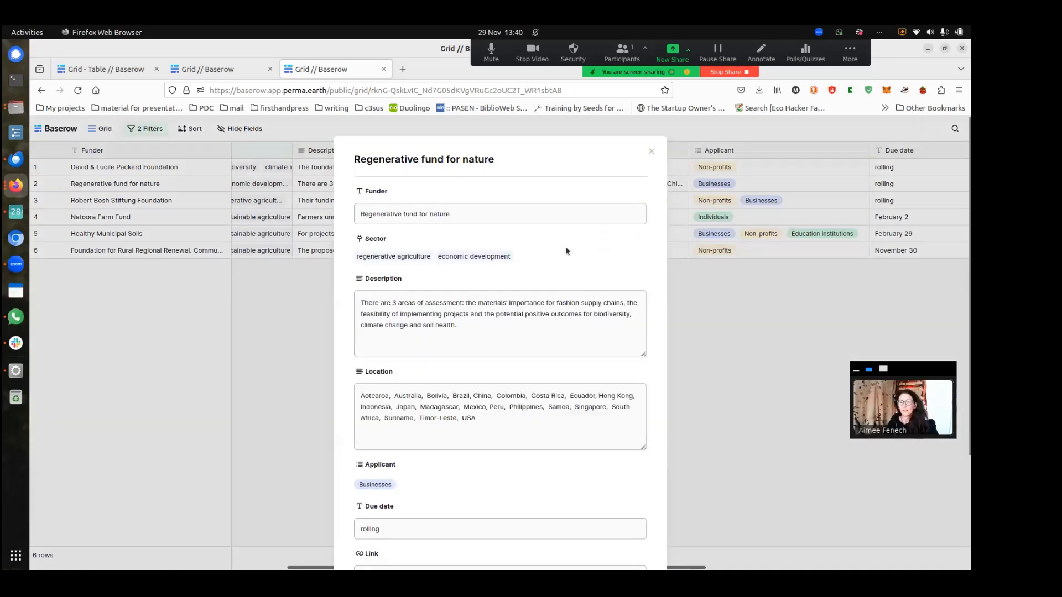
scroll(566, 251, "down", 3)
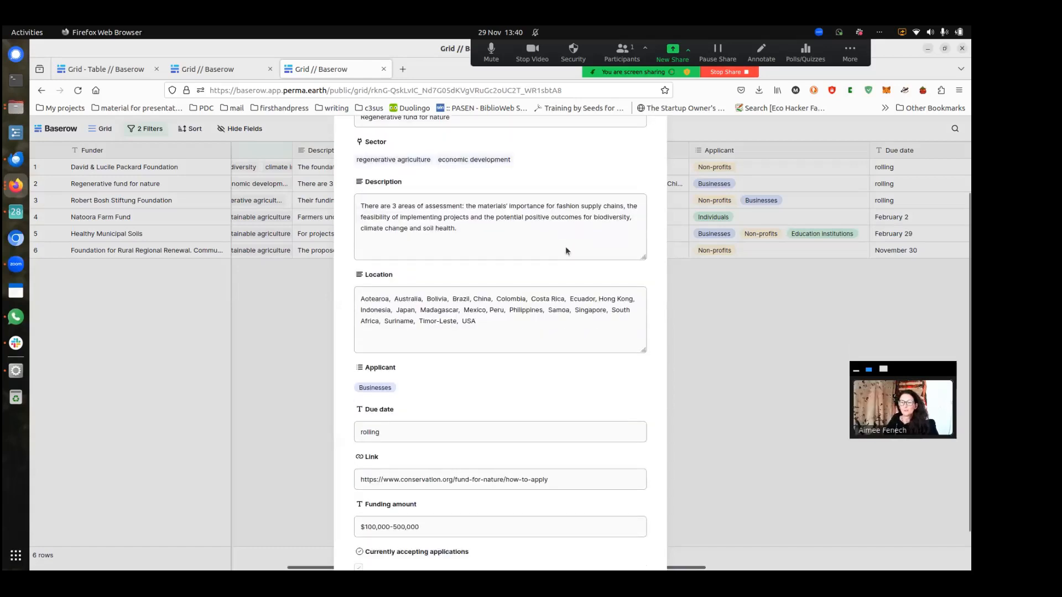
scroll(566, 251, "down", 2)
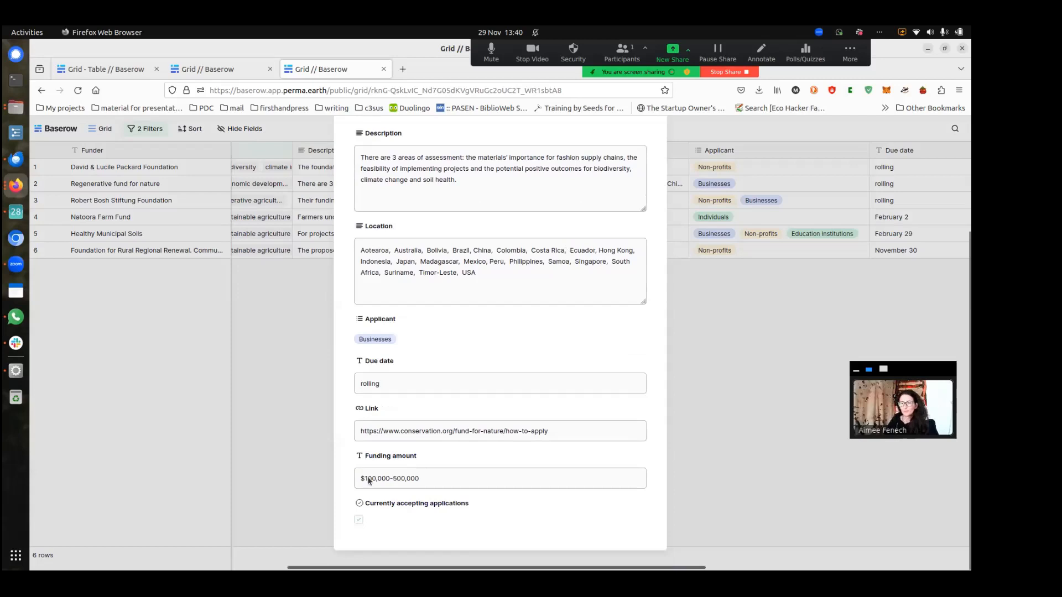
double_click(436, 435)
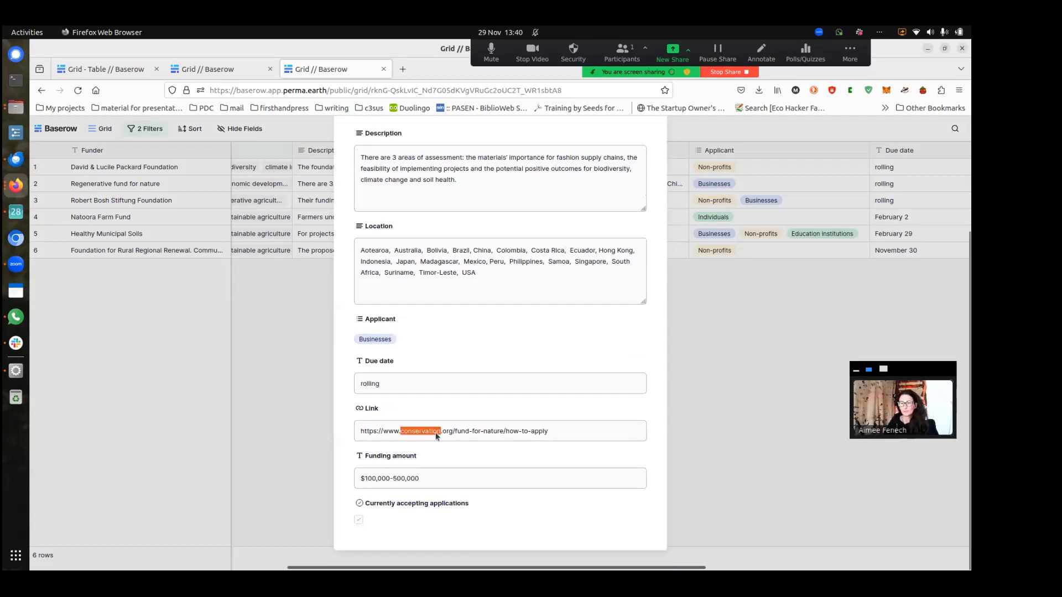
left_click(534, 431)
left_click_drag(536, 431, 352, 431)
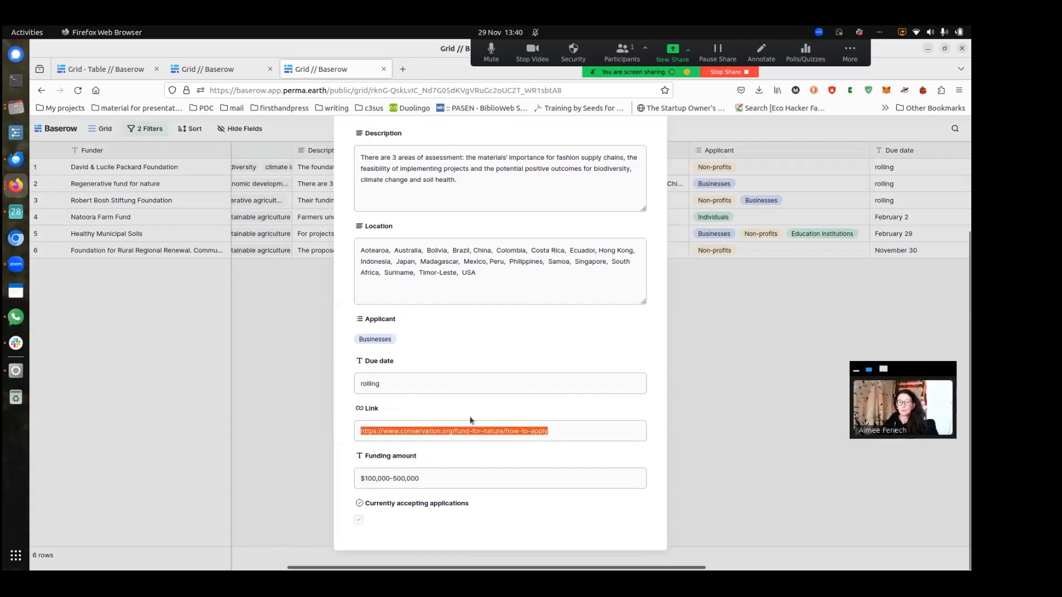
left_click(456, 351)
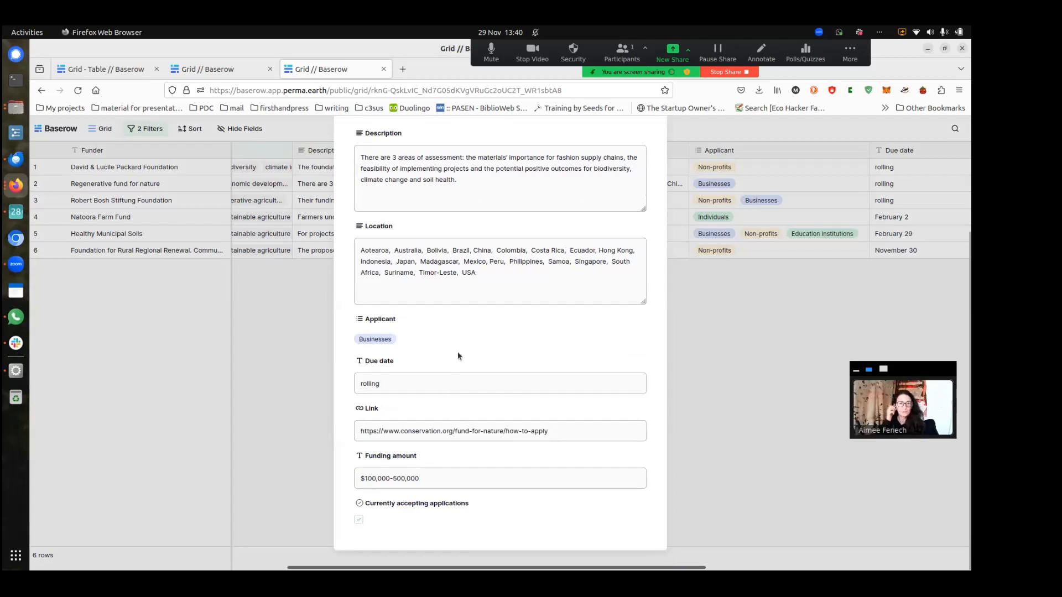
scroll(457, 351, "up", 3)
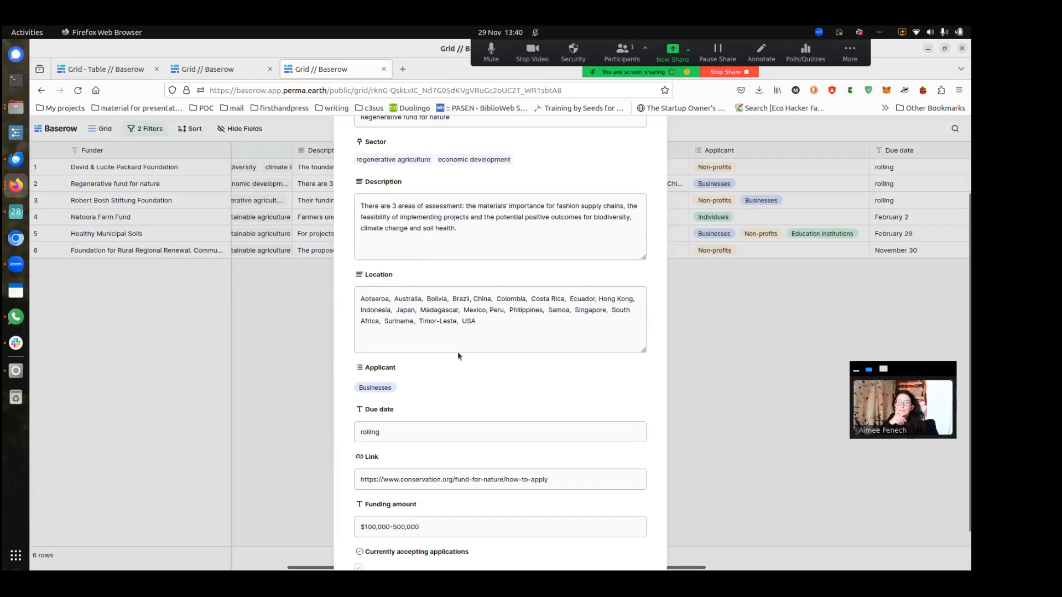
scroll(457, 351, "up", 2)
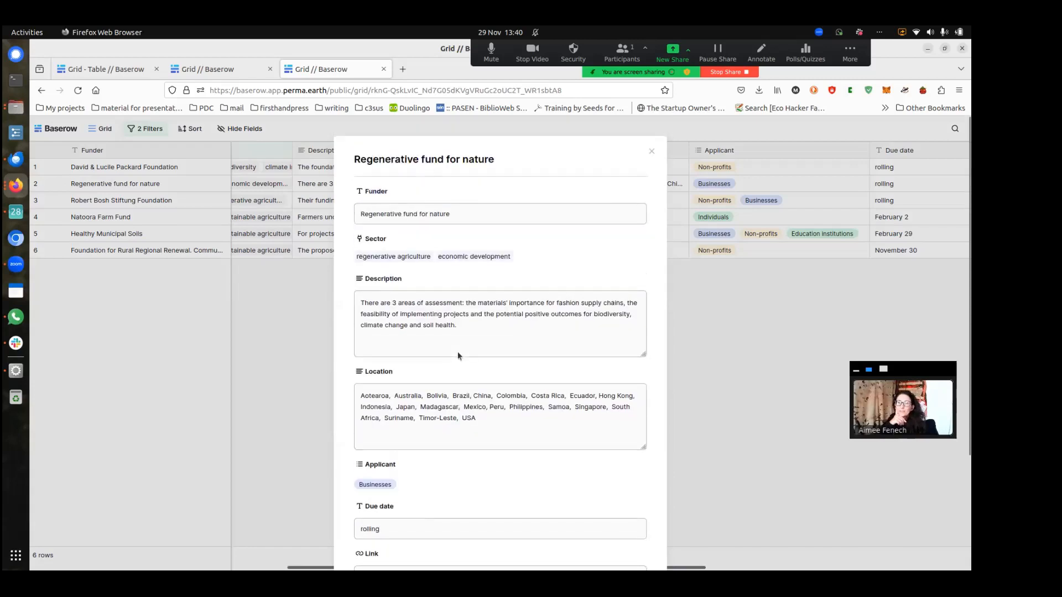
left_click(652, 153)
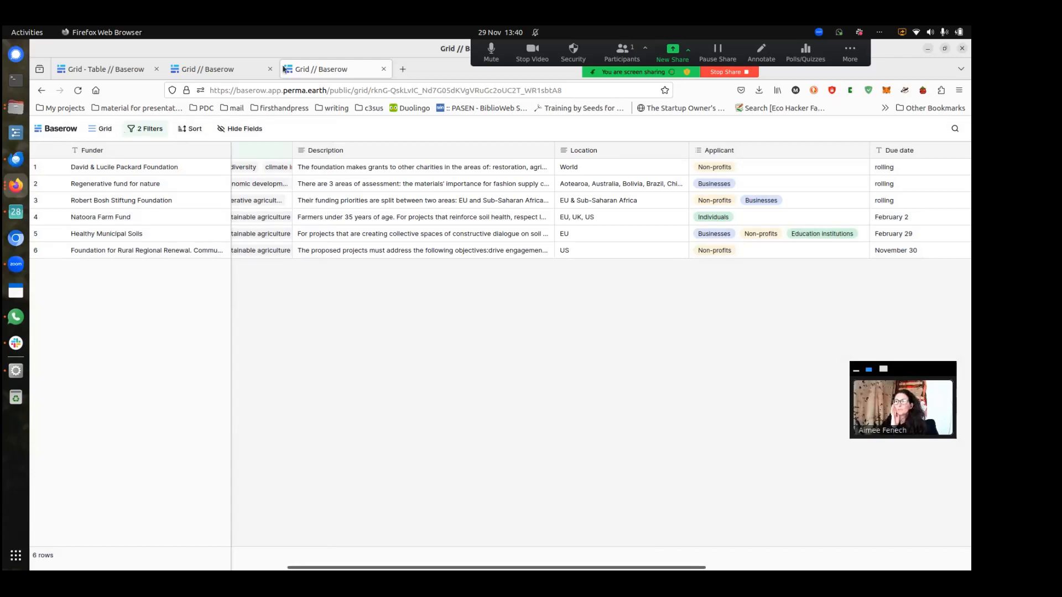
Go back to the full funders table, dismiss the share popup, and open Sectors
left_click(113, 70)
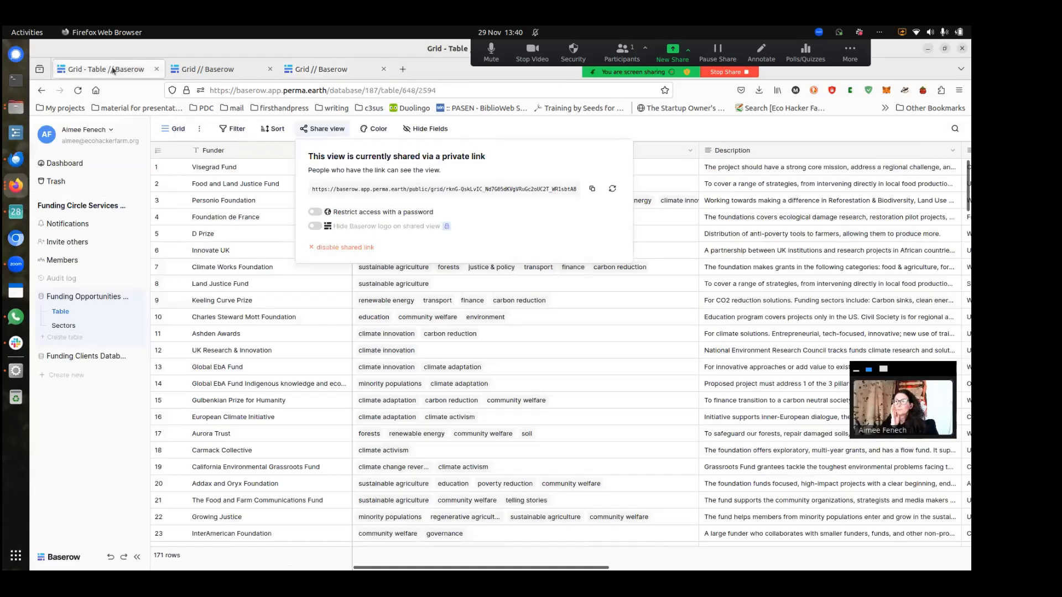
left_click(666, 136)
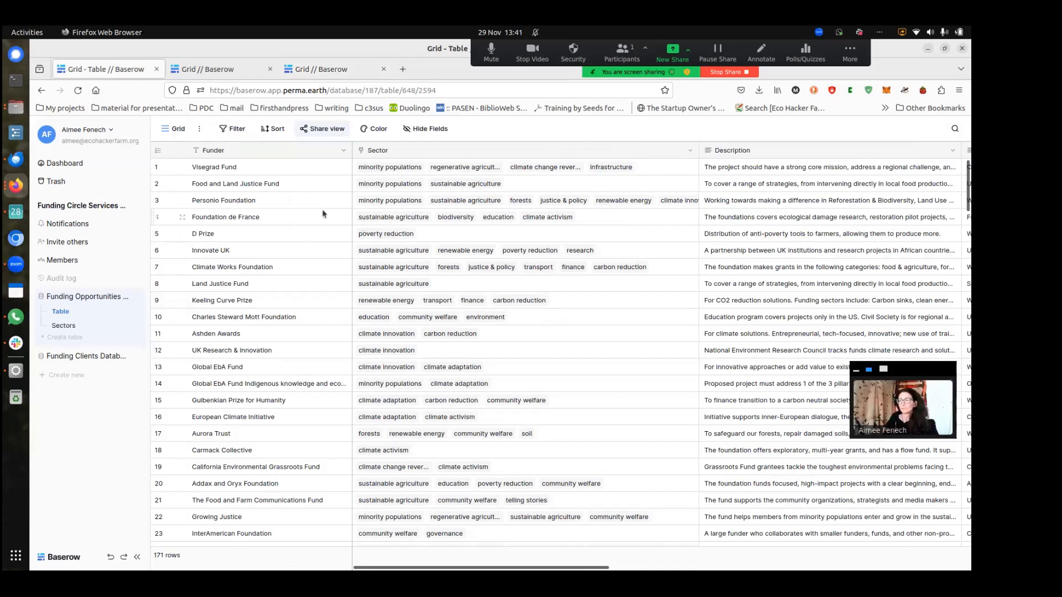
left_click(64, 325)
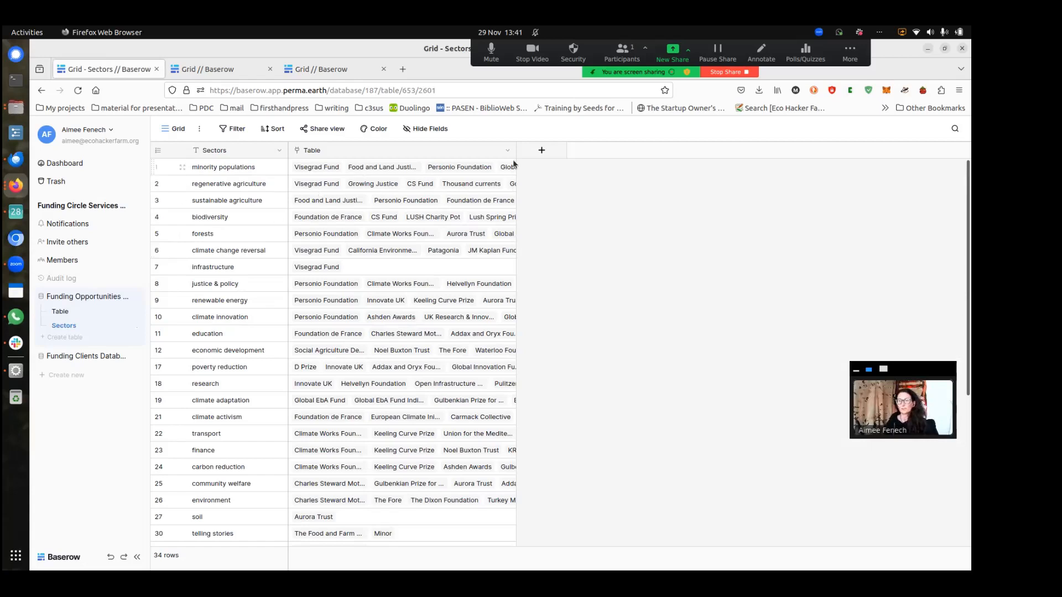
Expand minority populations' linked funders and open the Visegrad Fund record
left_click_drag(515, 154, 608, 167)
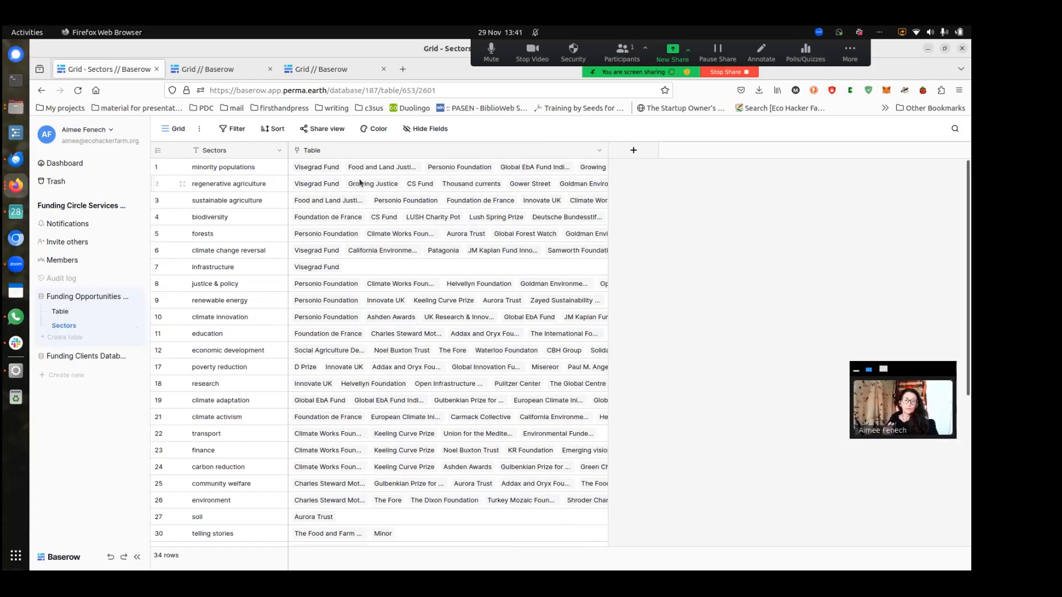
left_click(336, 129)
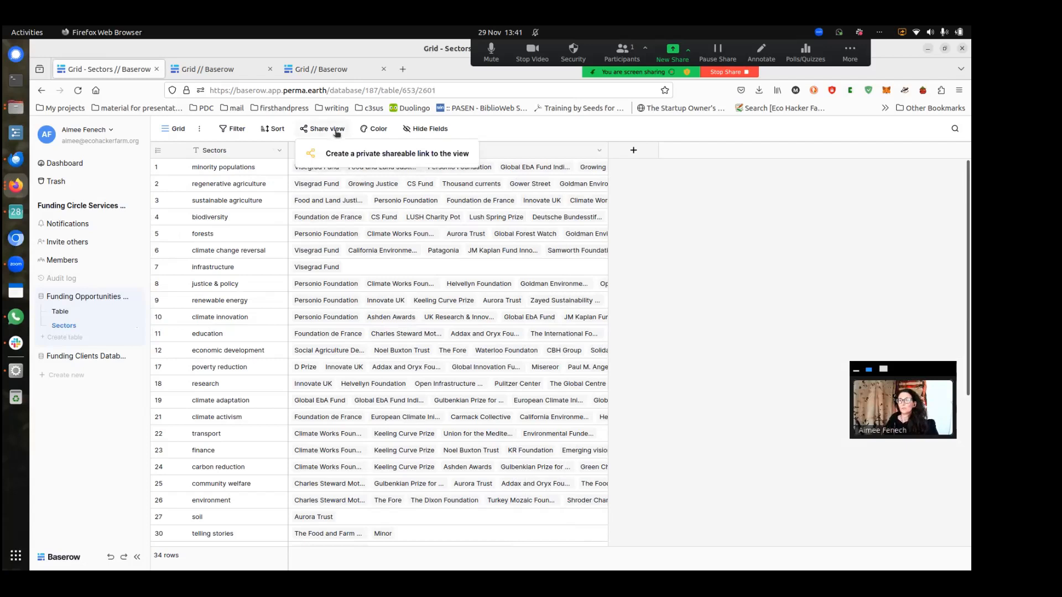
left_click(536, 124)
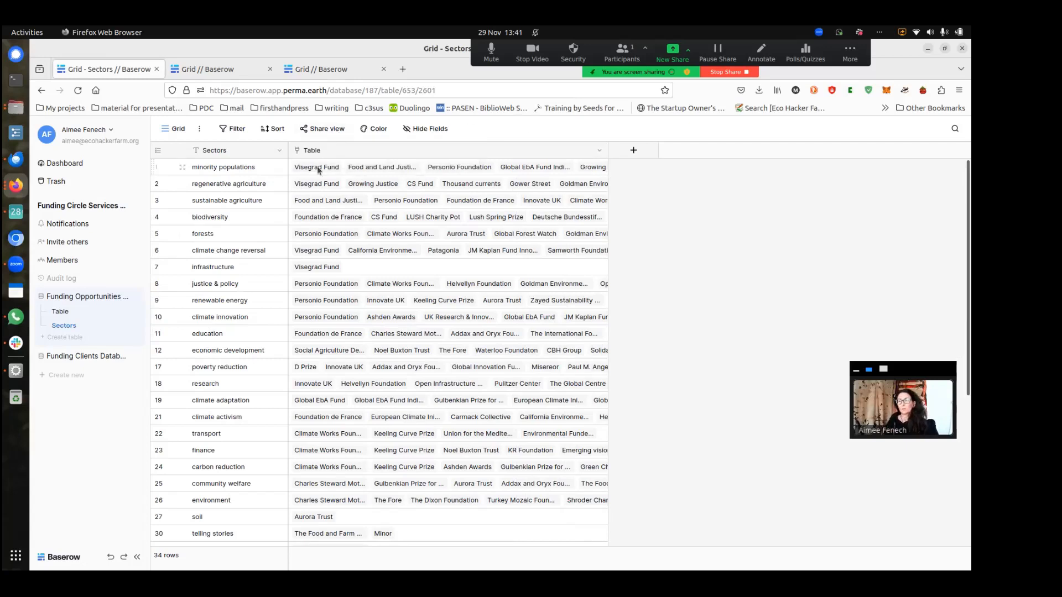
left_click(318, 172)
left_click(318, 171)
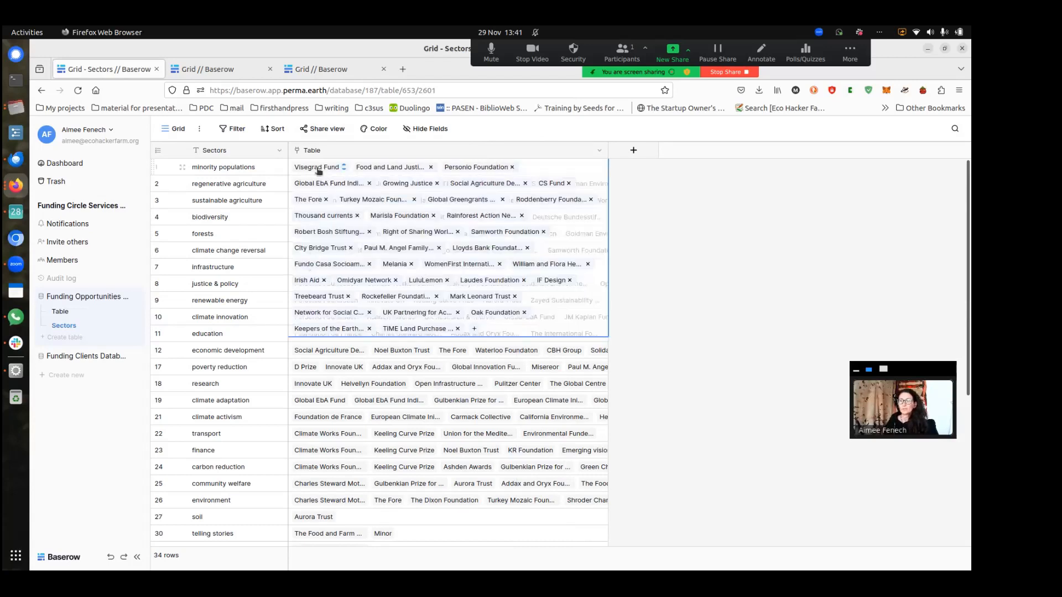
scroll(439, 397, "down", 5)
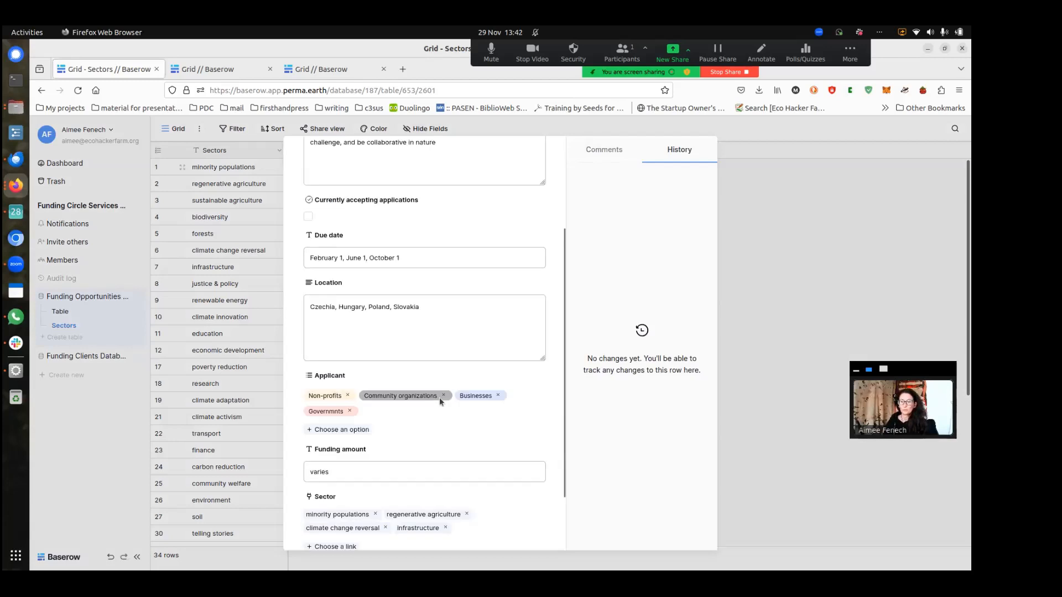
scroll(443, 394, "up", 4)
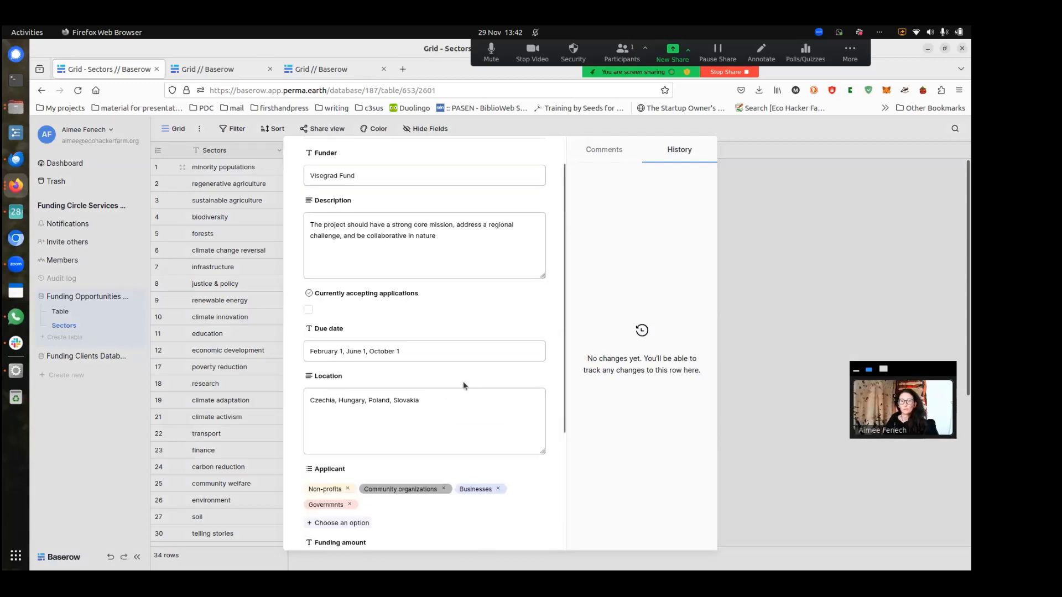
scroll(463, 380, "up", 2)
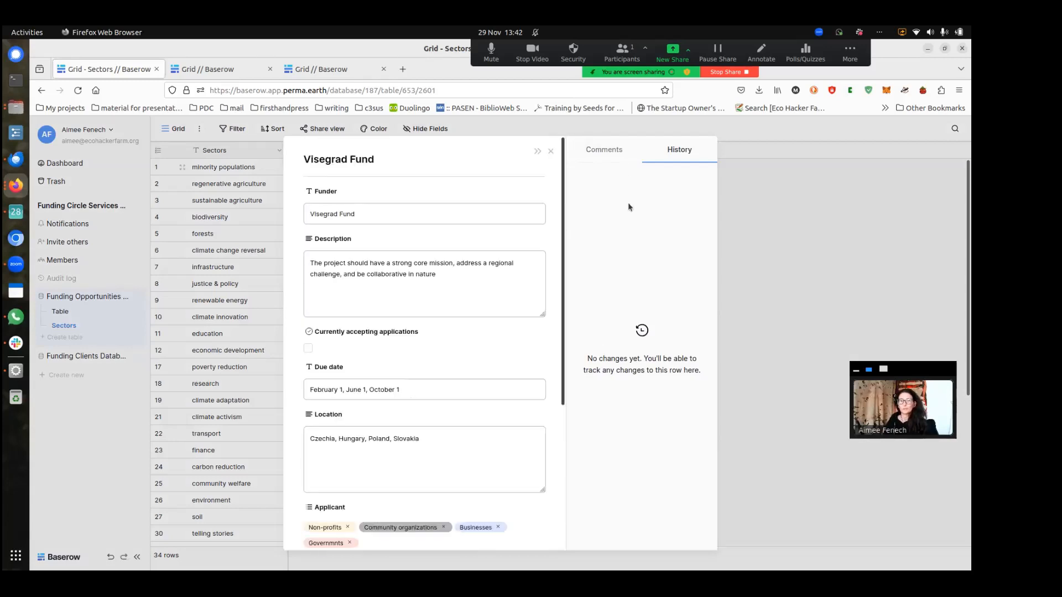
left_click(550, 151)
left_click(449, 200)
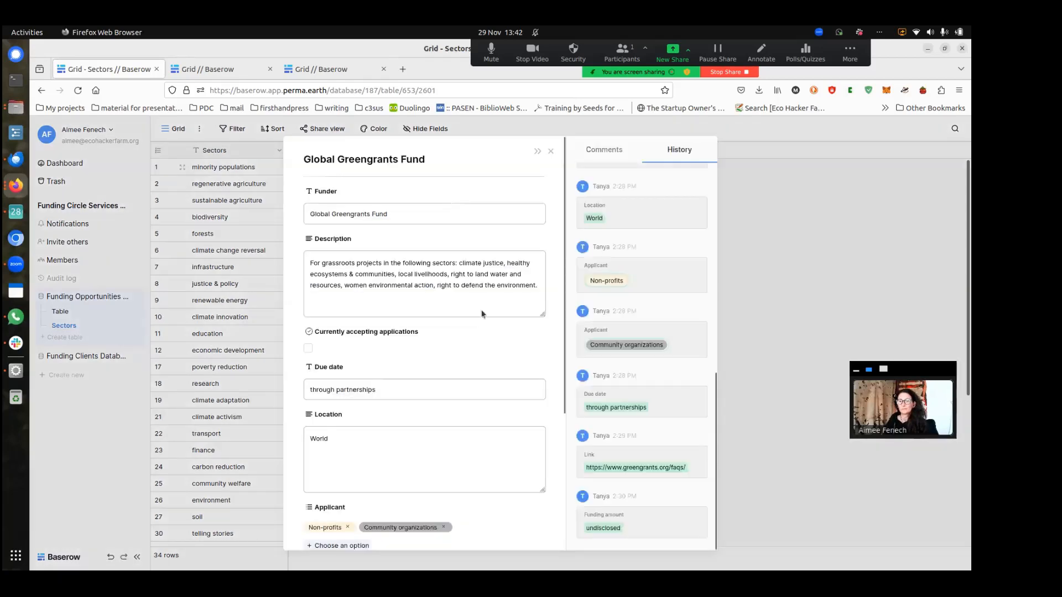
scroll(486, 313, "down", 5)
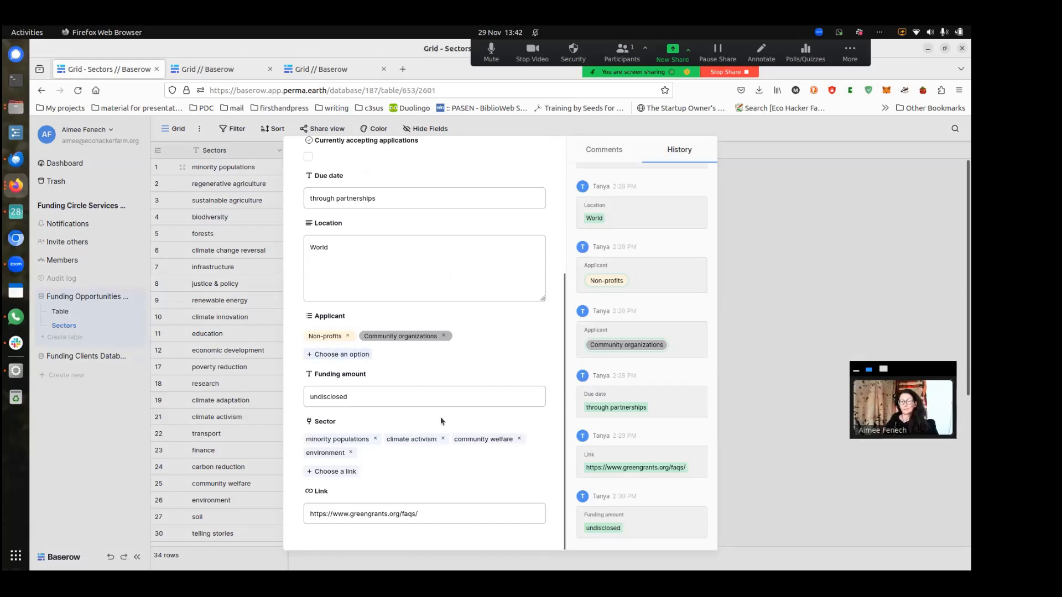
scroll(441, 417, "up", 4)
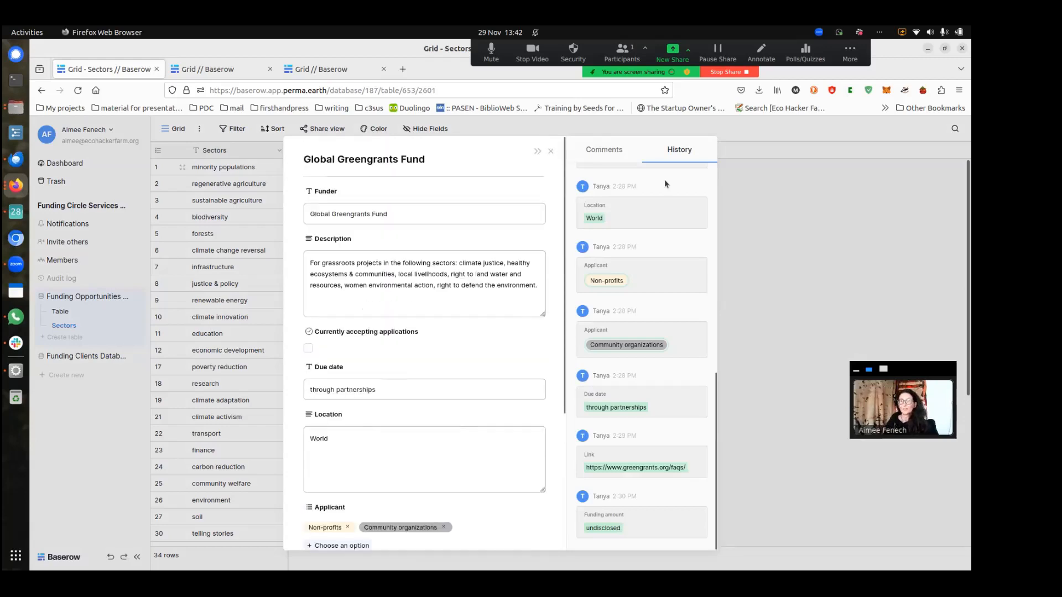
scroll(692, 263, "up", 10)
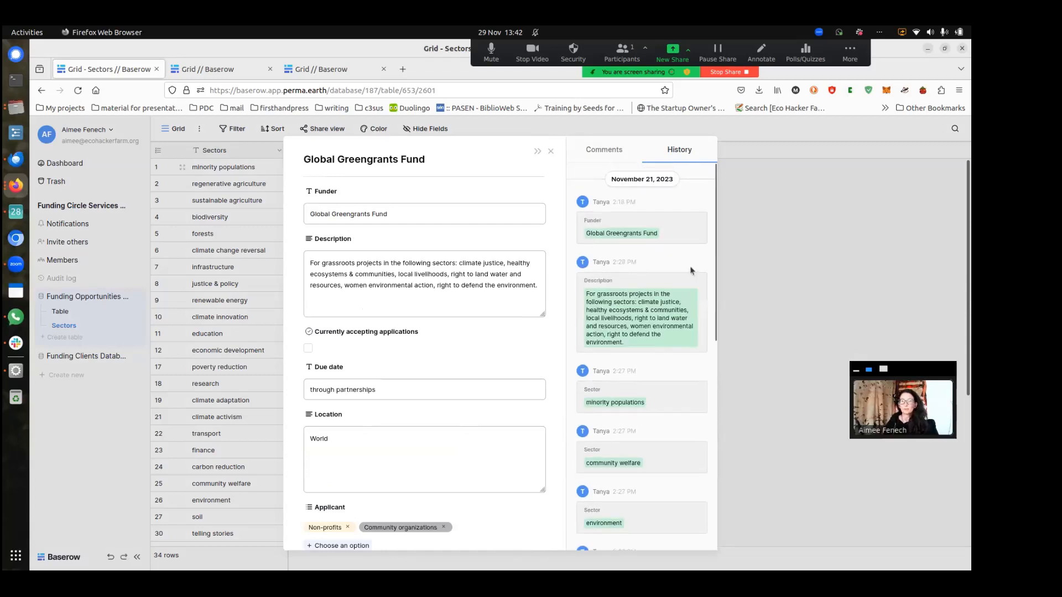
scroll(651, 438, "down", 5)
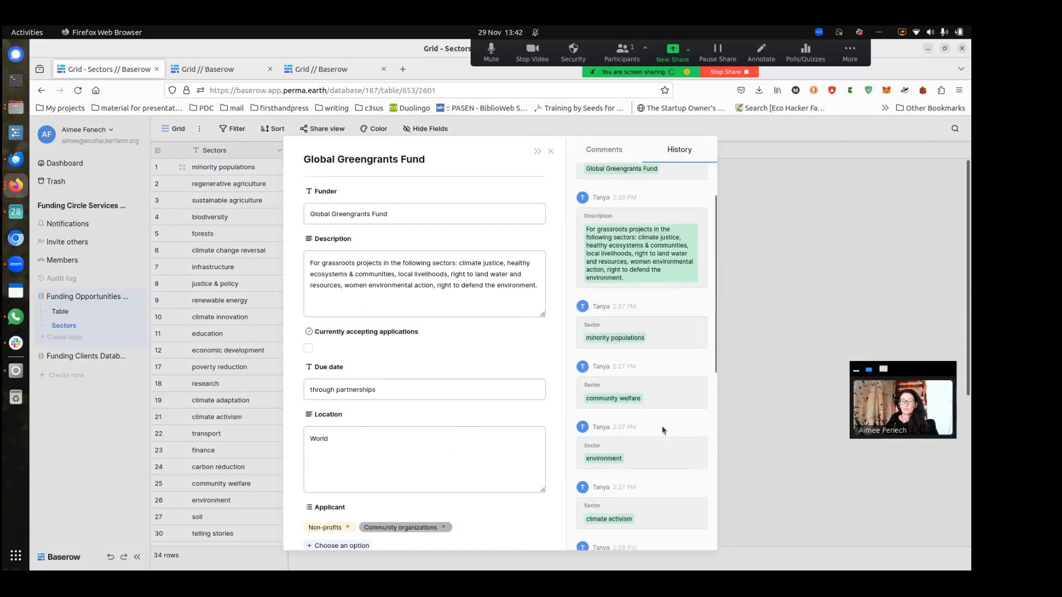
left_click(624, 156)
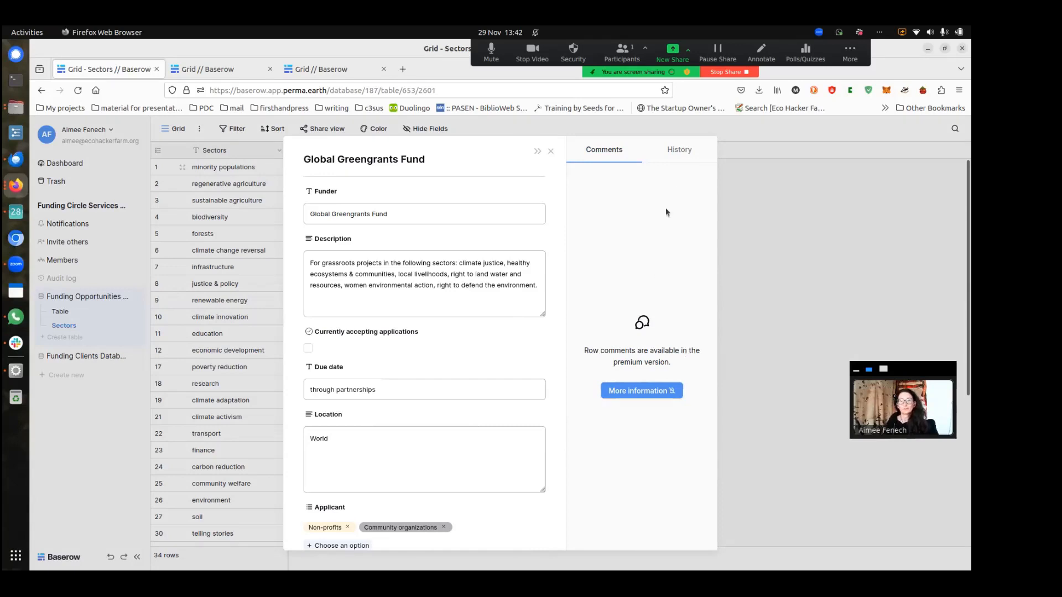
left_click(679, 151)
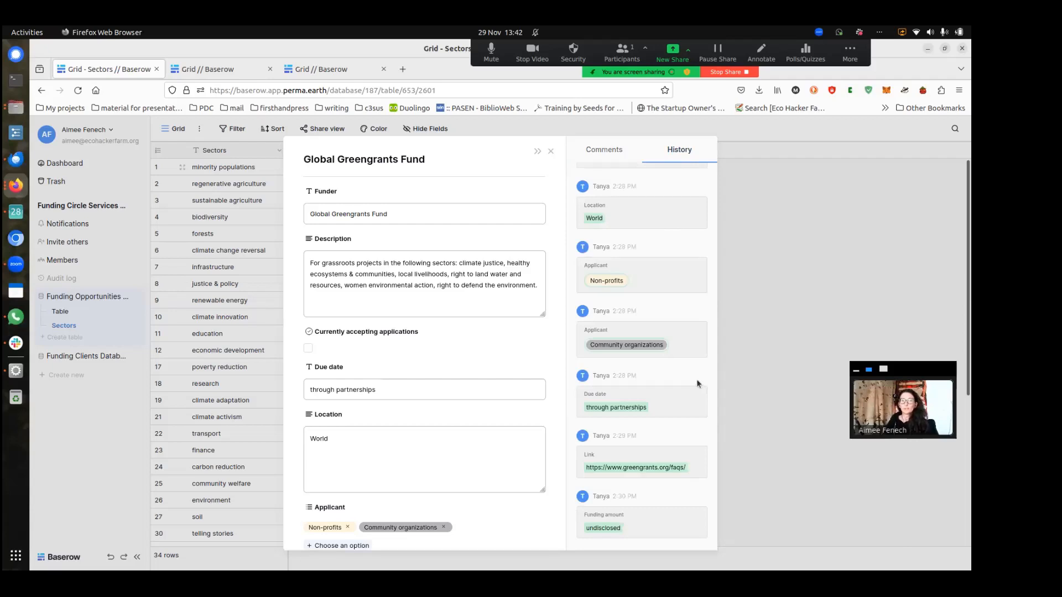
left_click(790, 347)
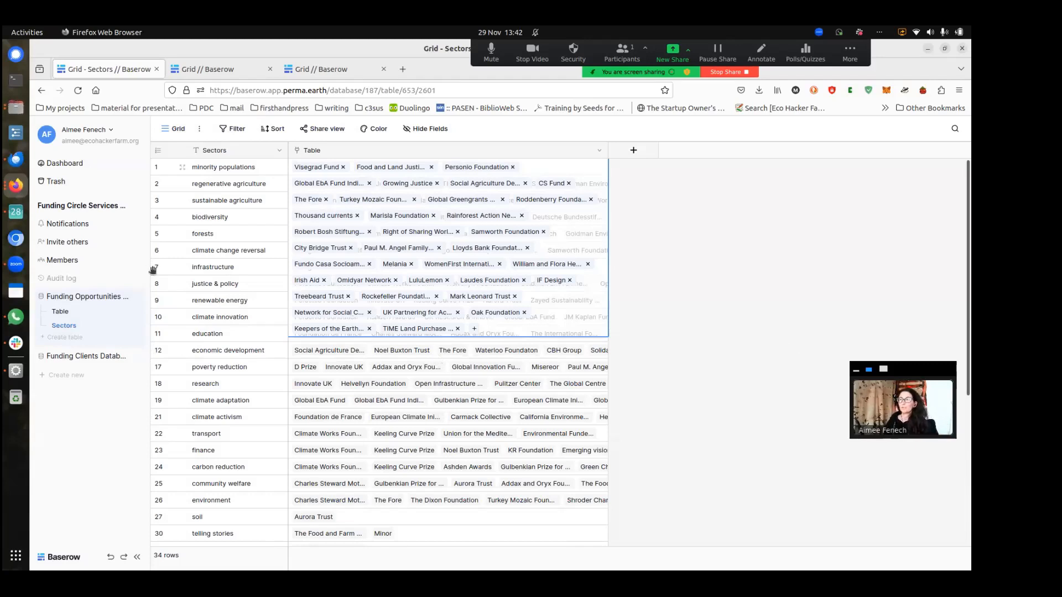
Return to the dashboard and open DC Client Management's Services to Clients table
left_click(106, 164)
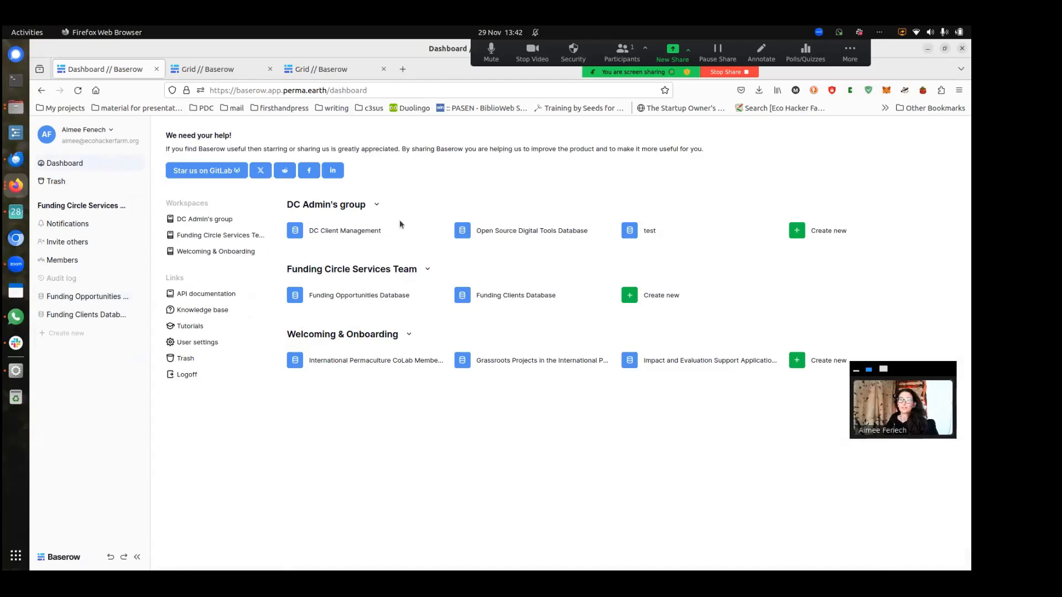
left_click(375, 234)
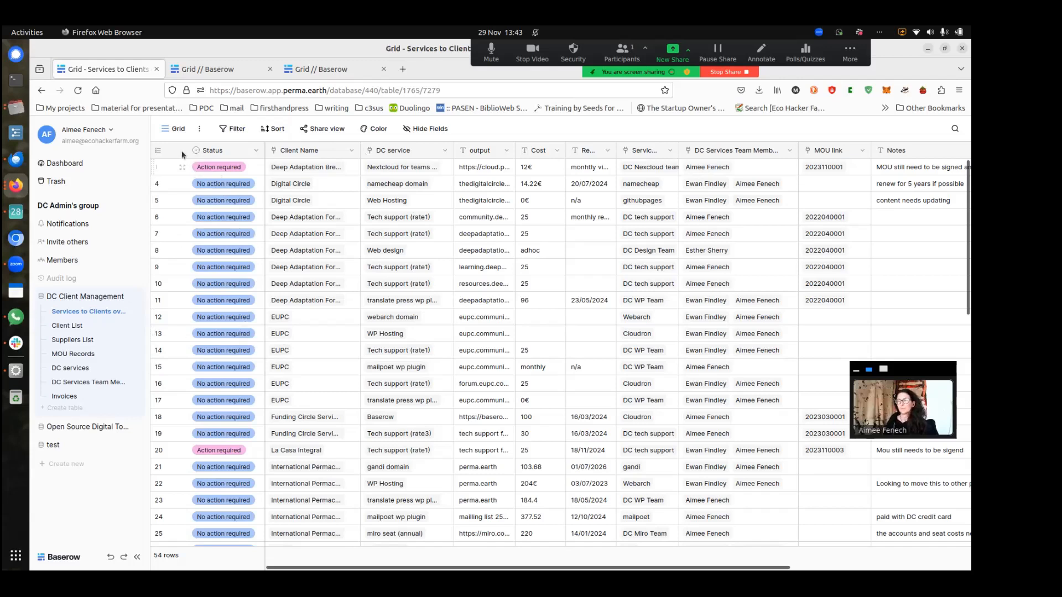
left_click(256, 151)
Dismiss the Status menu and scroll to the last rows, ending at row 52 and its blank rows
left_click(257, 151)
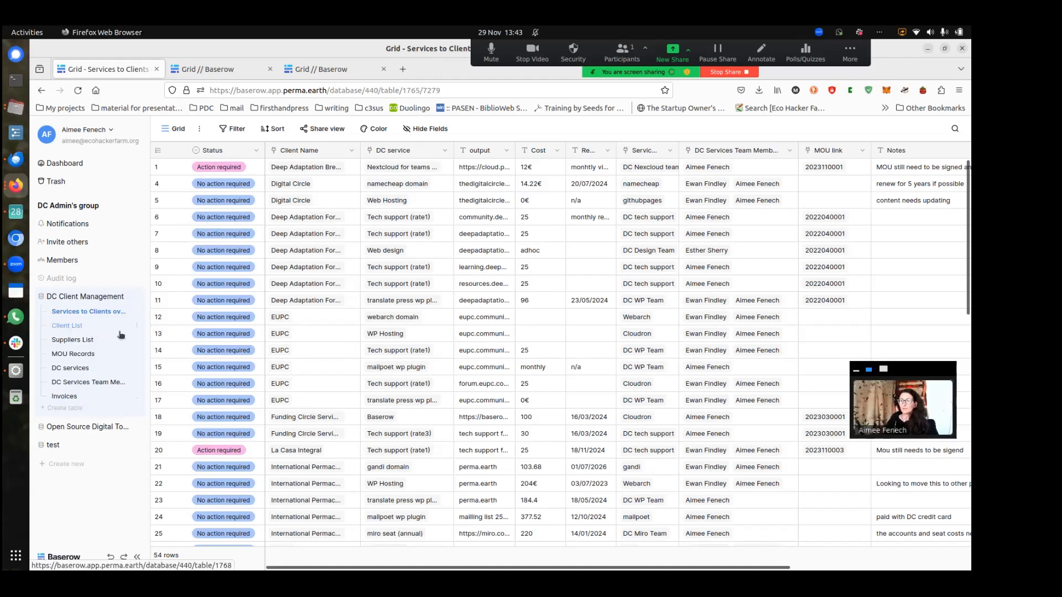
scroll(260, 359, "down", 2)
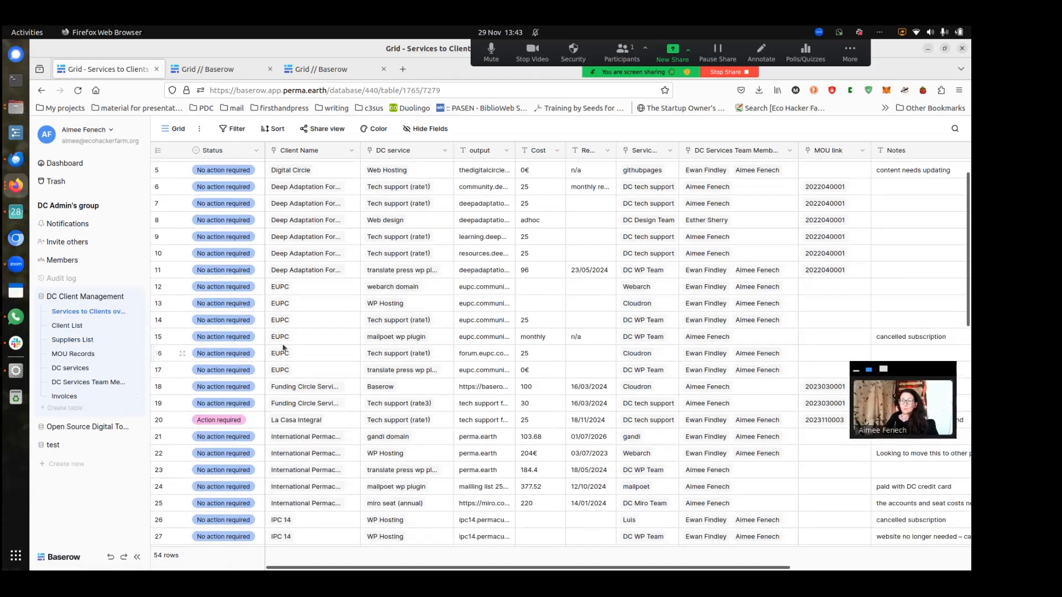
scroll(306, 318, "down", 4)
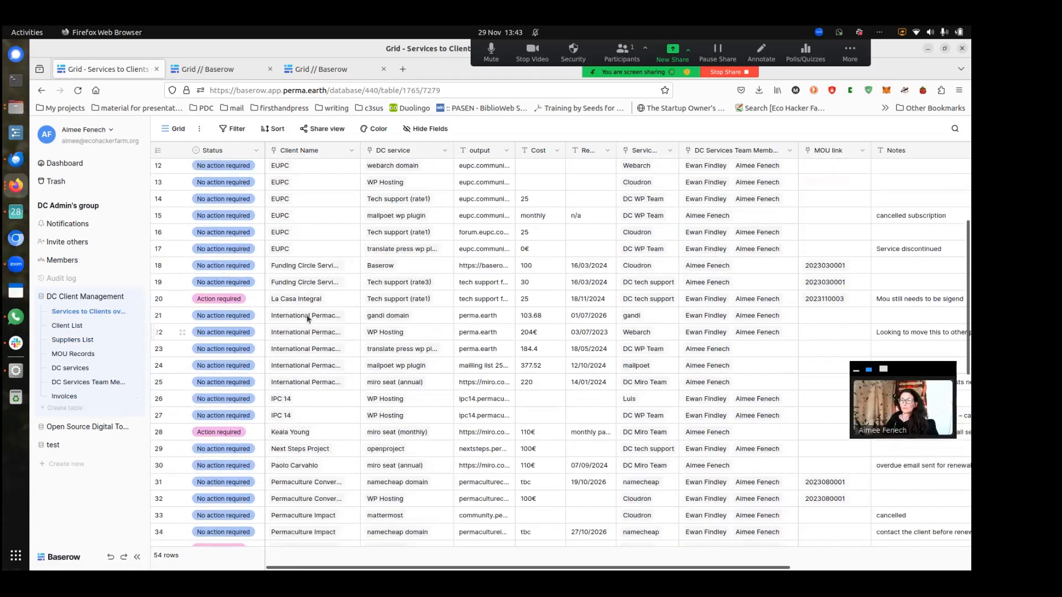
scroll(307, 319, "down", 3)
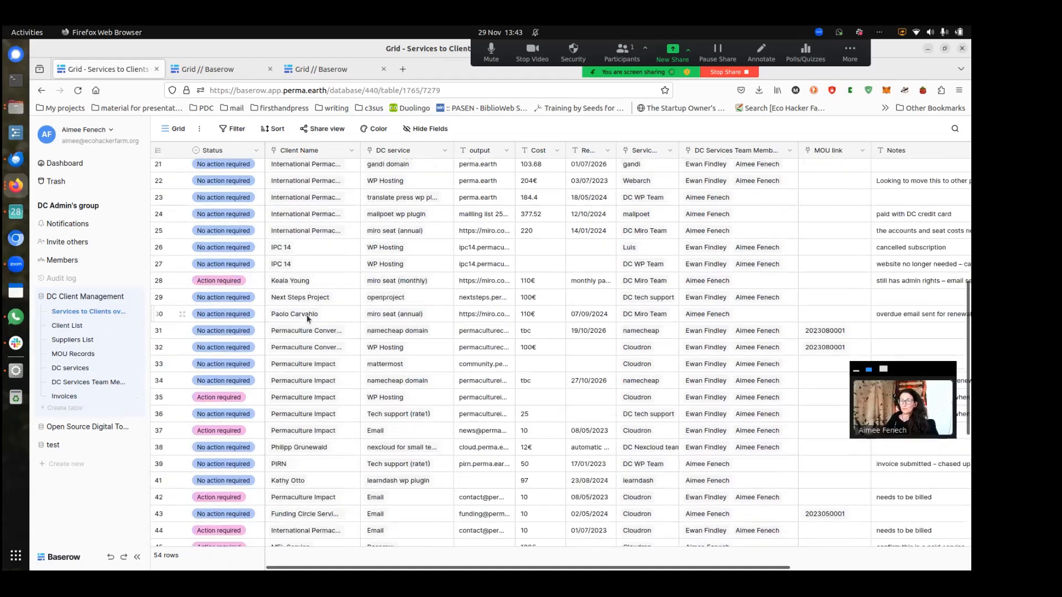
scroll(308, 319, "down", 6)
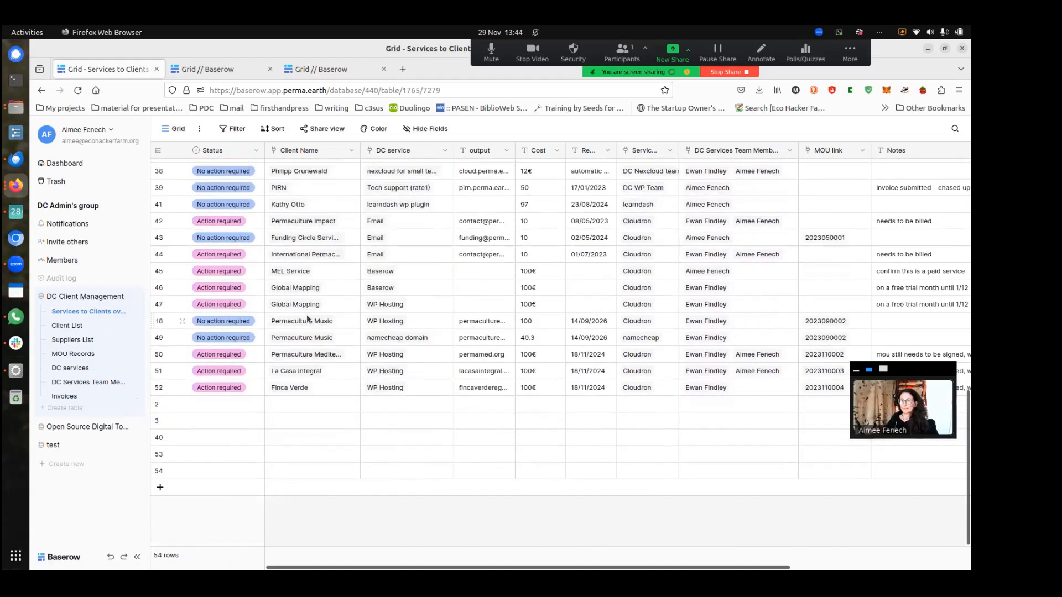
Set blank row 2's Status to Action required
left_click(230, 409)
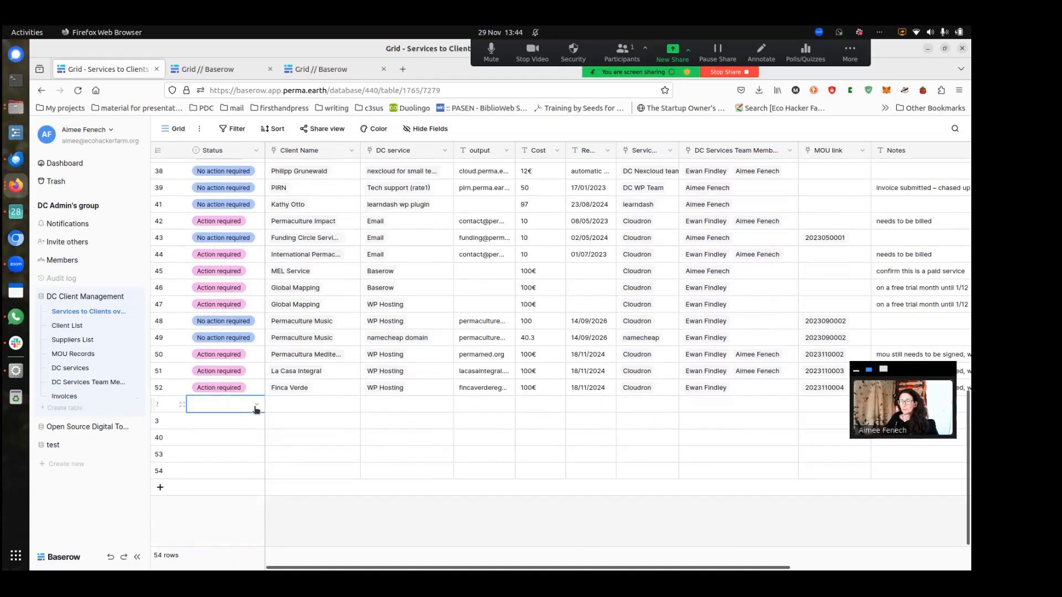
left_click(256, 407)
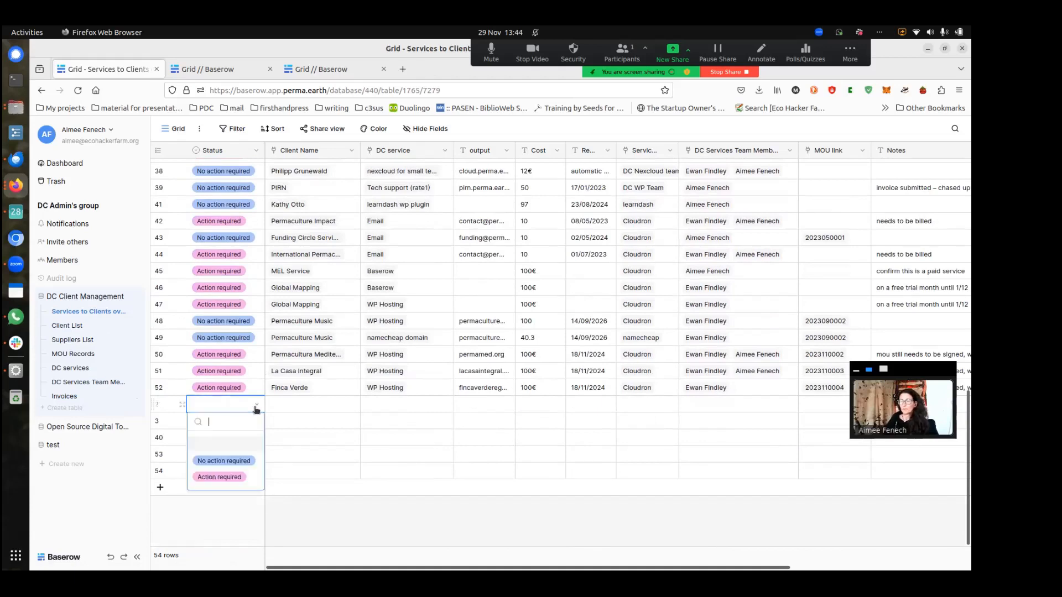
left_click(233, 478)
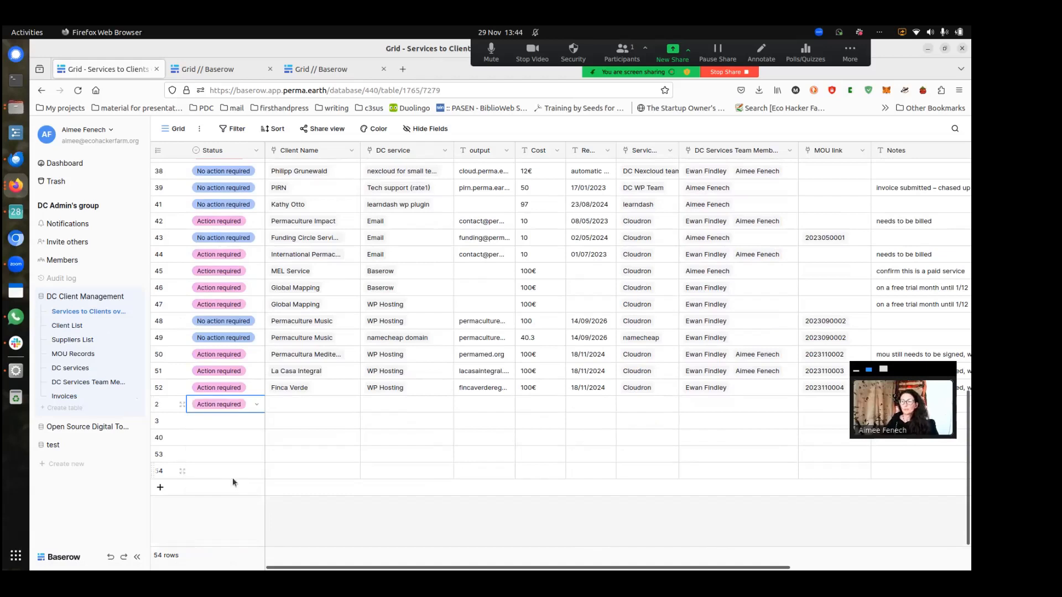
Start linking a client to row 2's Client Name by searching for a contact's name
left_click(311, 412)
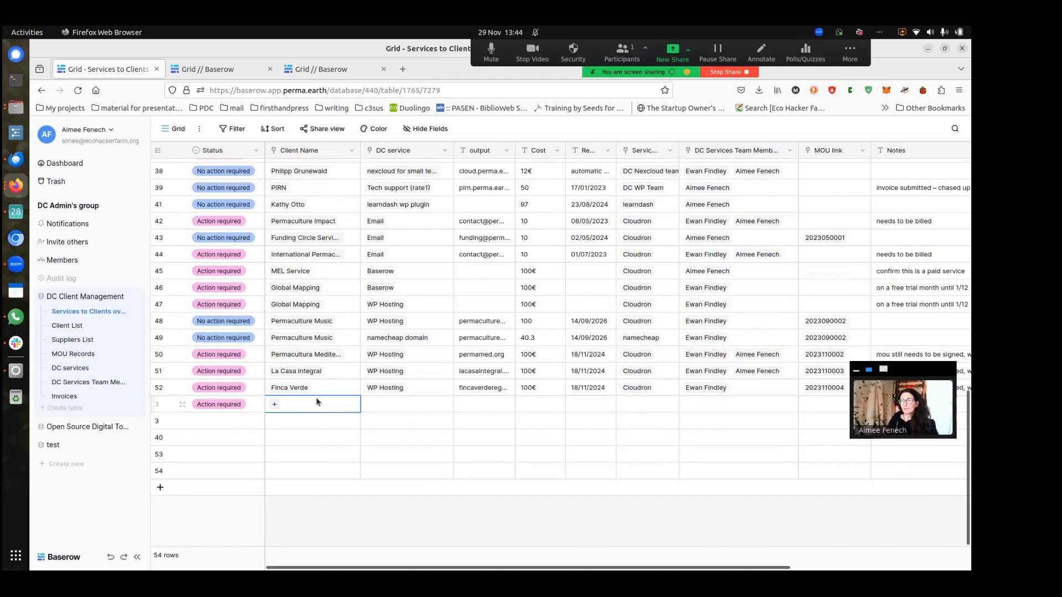
left_click(275, 407)
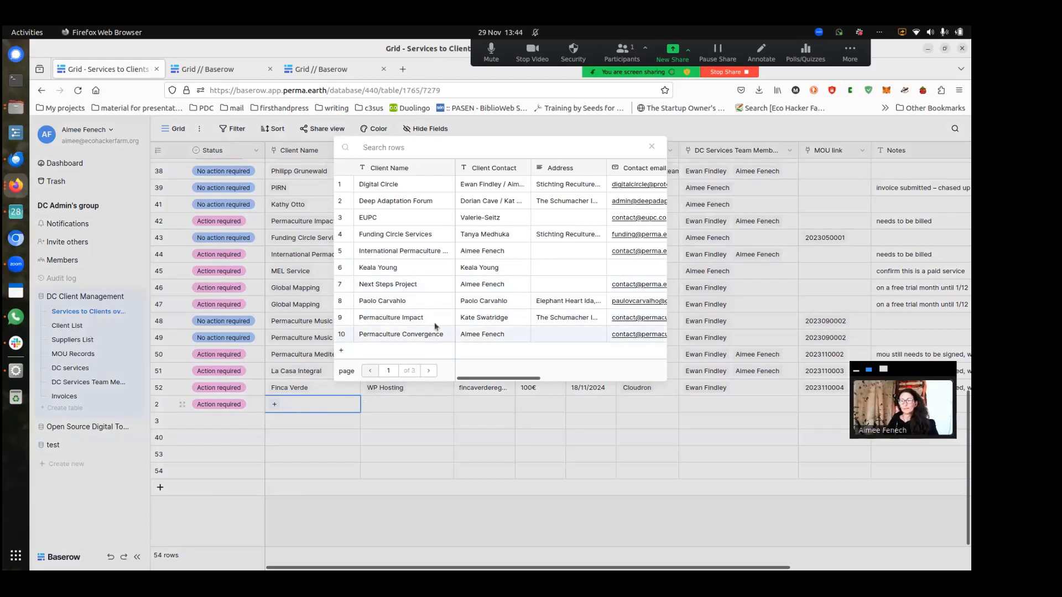
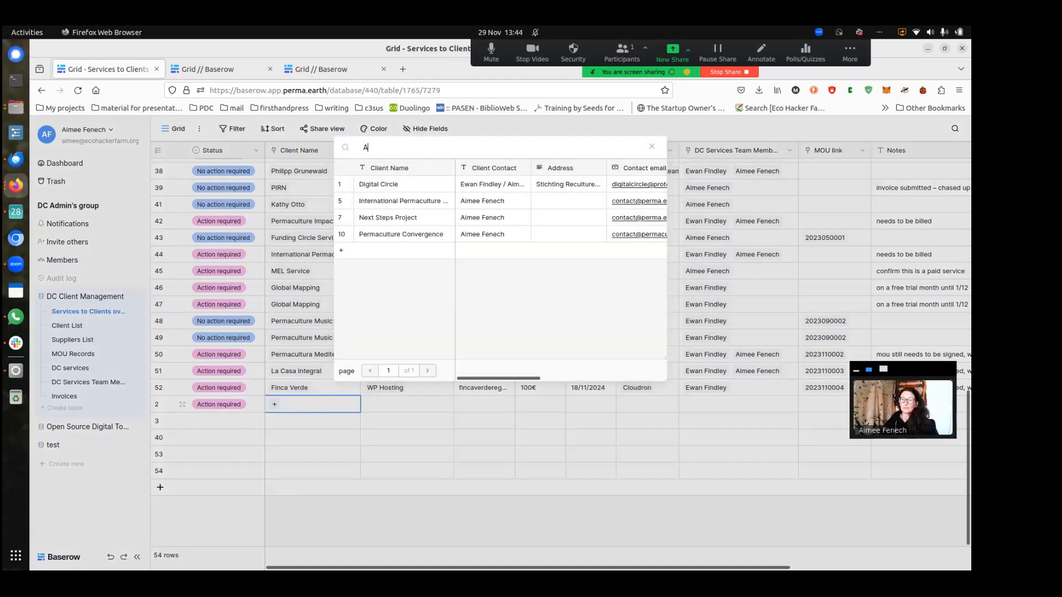
Create a new client record, entering the contact person's name and e-mail address
left_click(394, 256)
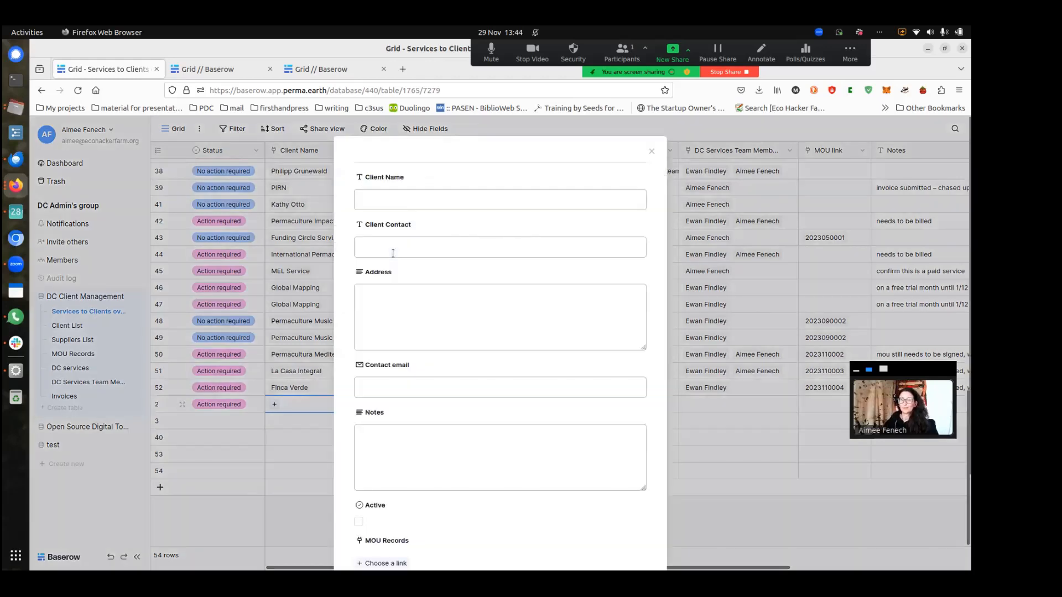
left_click(408, 195)
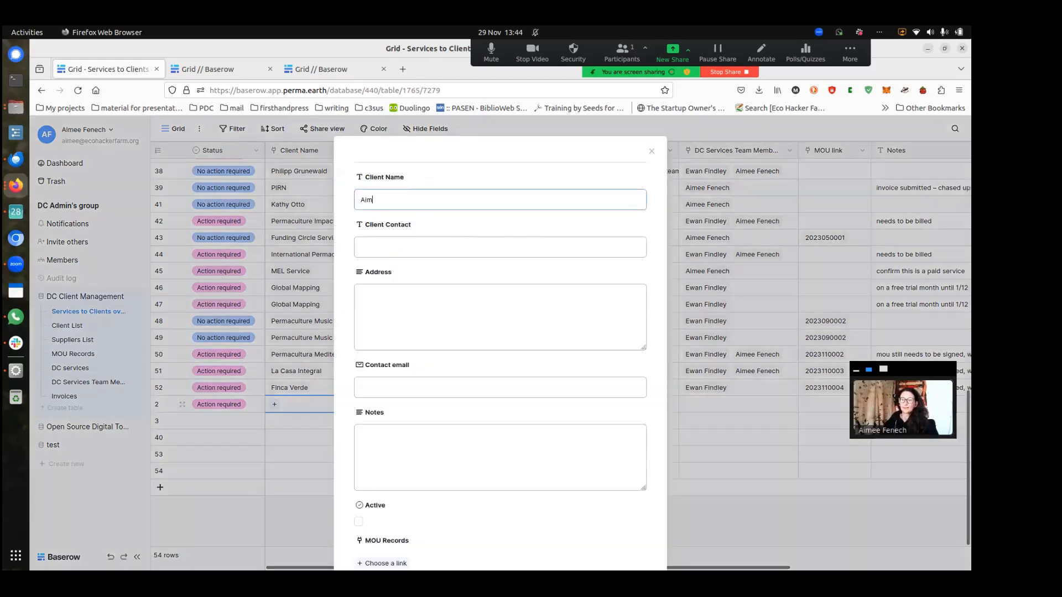
key("Tab")
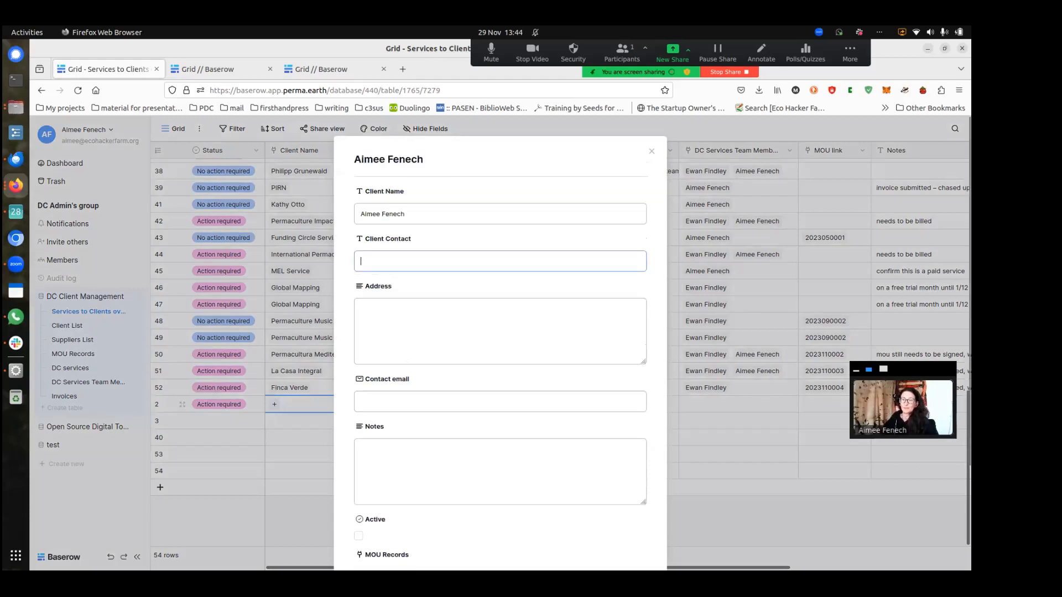
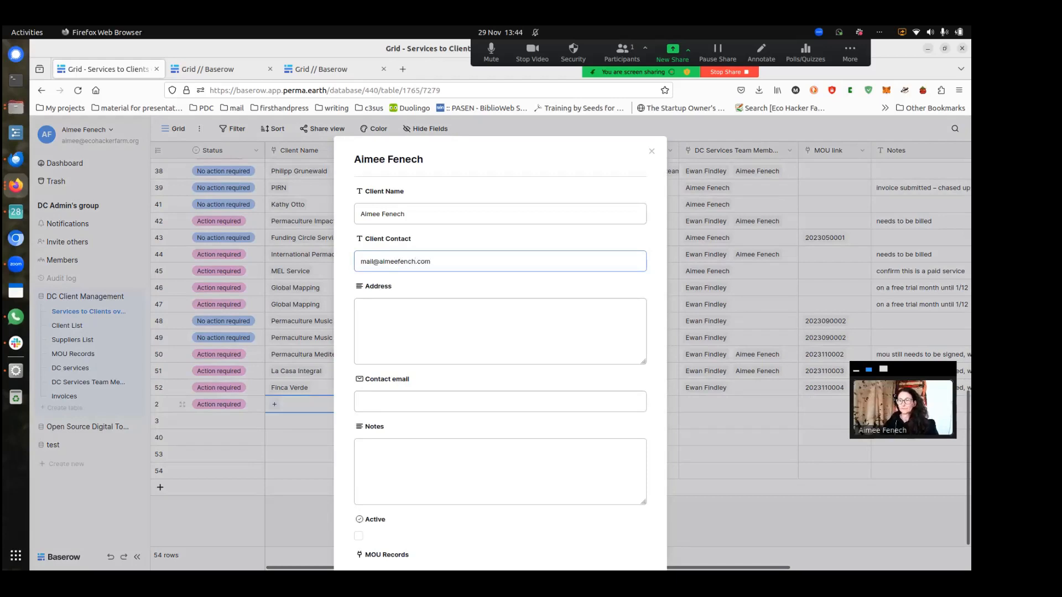
Enter placeholder address 'add', set Client Contact to the person's name, and rename the client Finca Verde
left_click(392, 315)
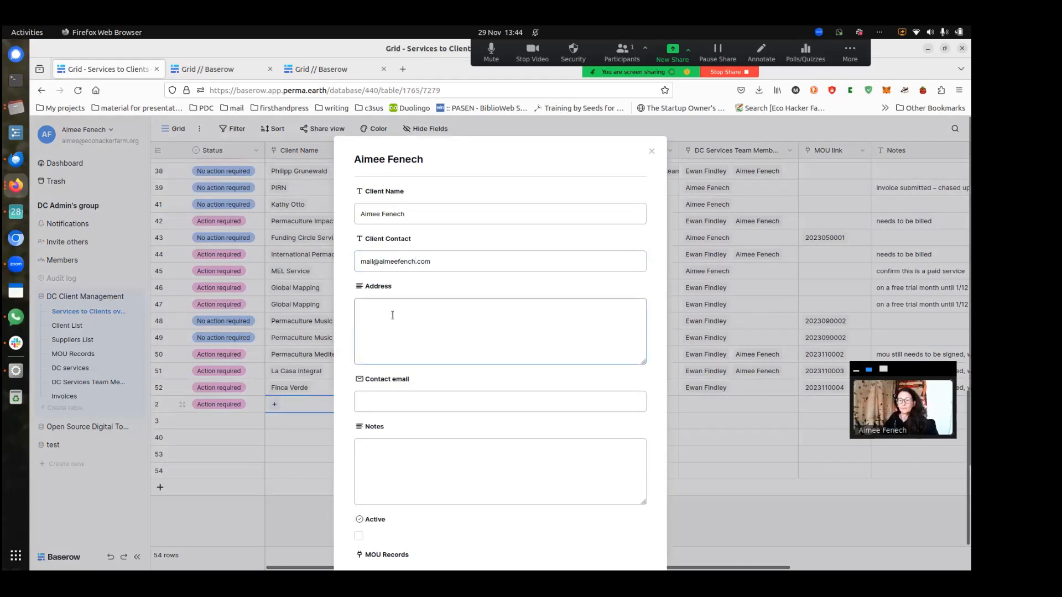
type("address")
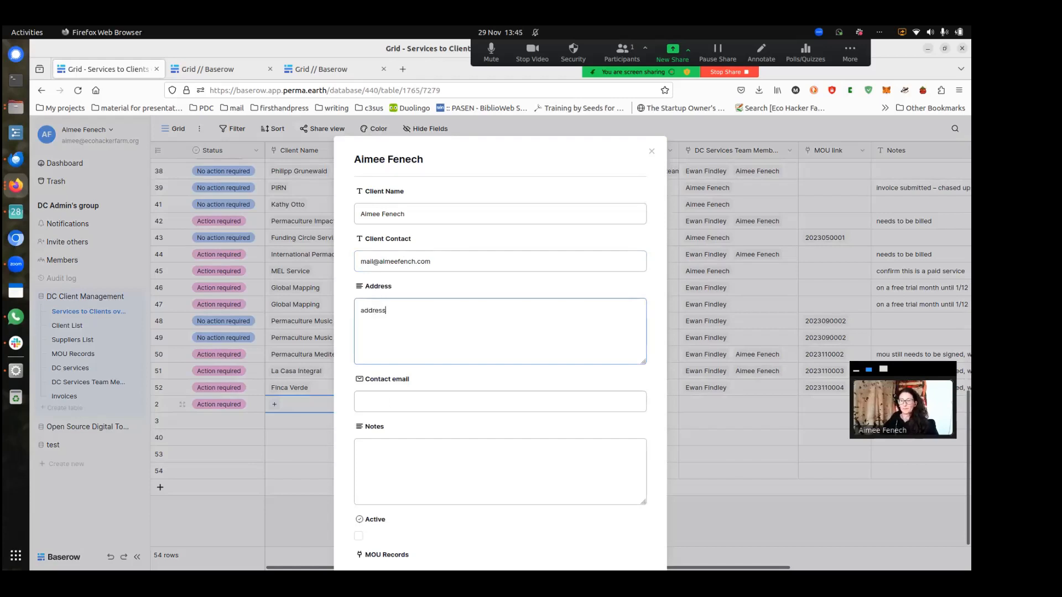
triple_click(397, 262)
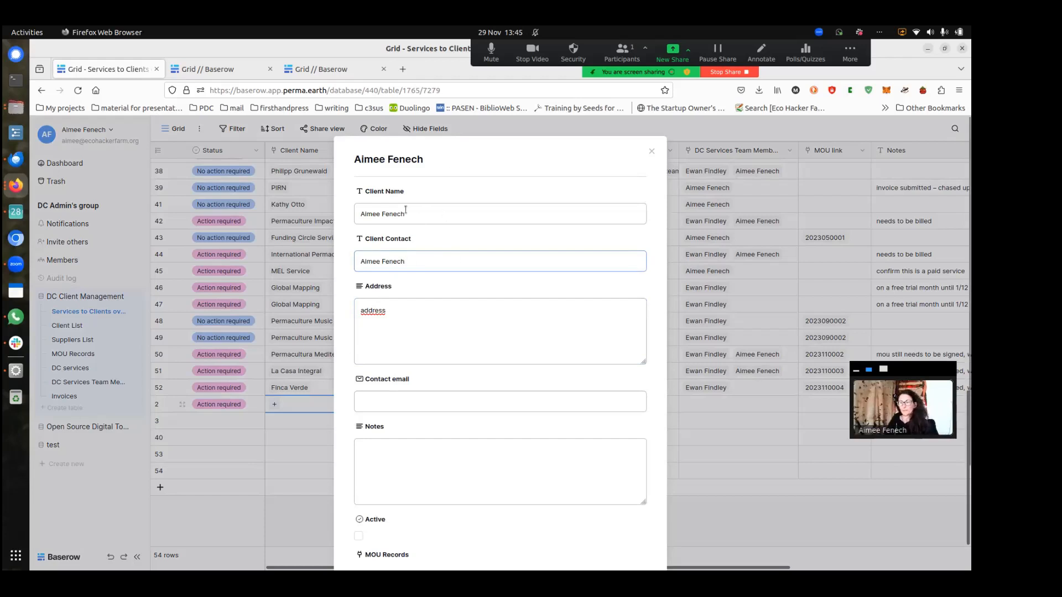
left_click_drag(420, 218, 361, 211)
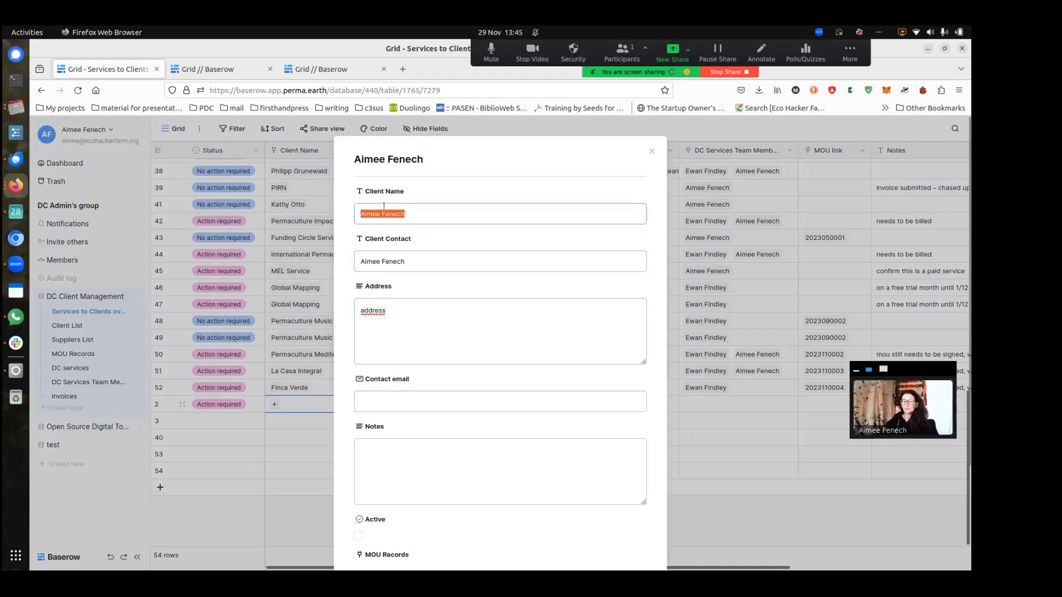
type("Fin")
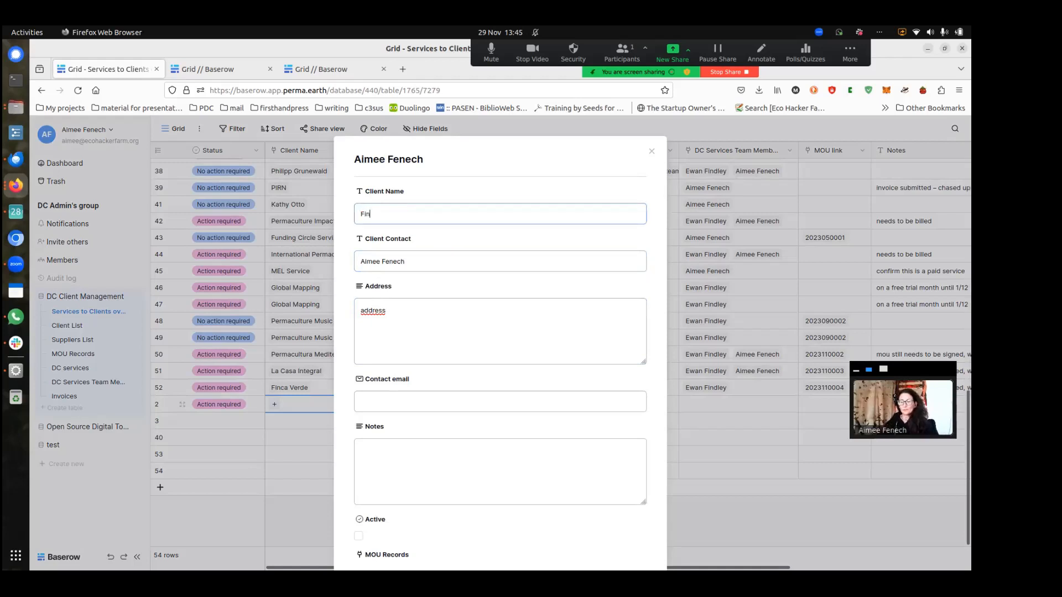
type("cv Verde")
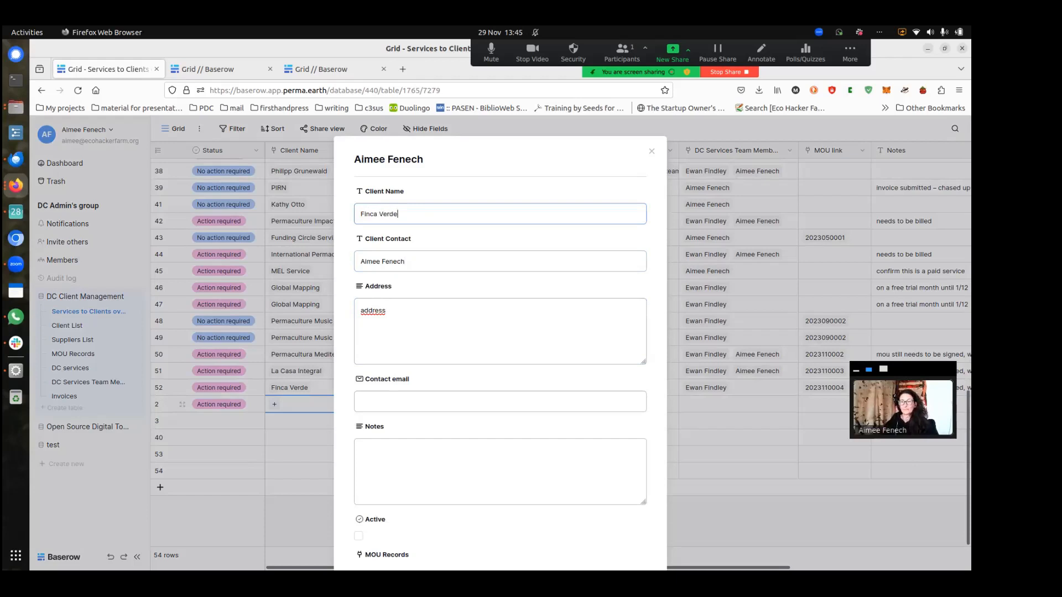
Enter the client's contact e-mail address, correcting a typo along the way
left_click(418, 403)
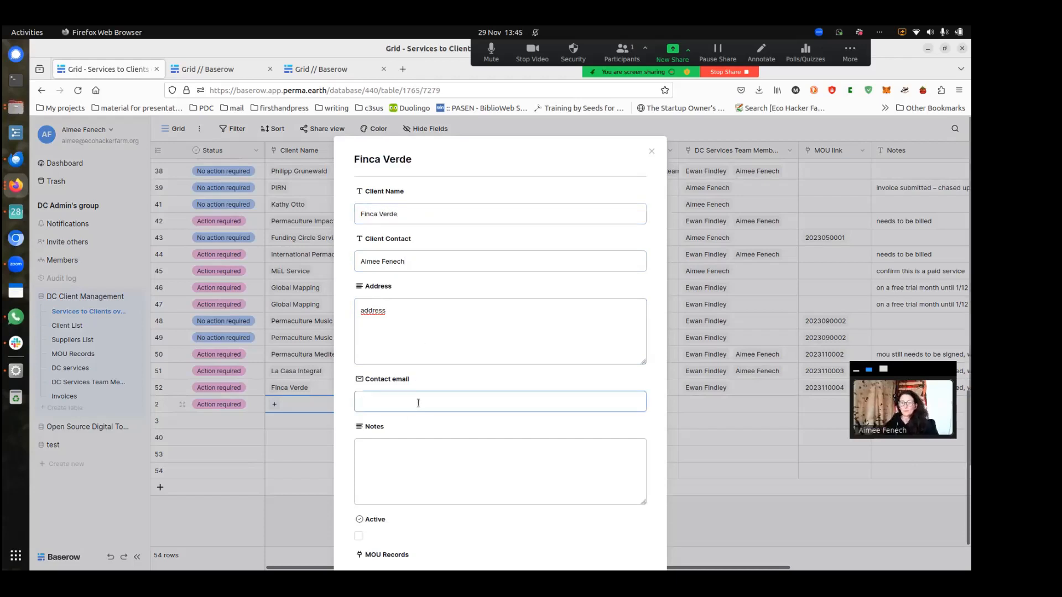
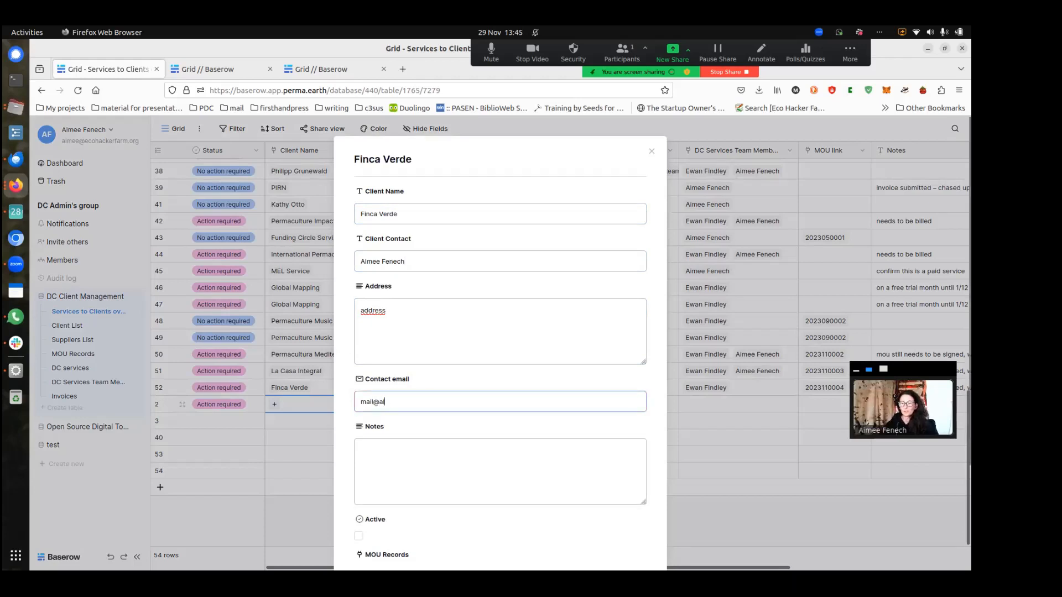
Tick Active for Finca Verde and search MOU records for 'finca verde', finding no match
left_click(417, 453)
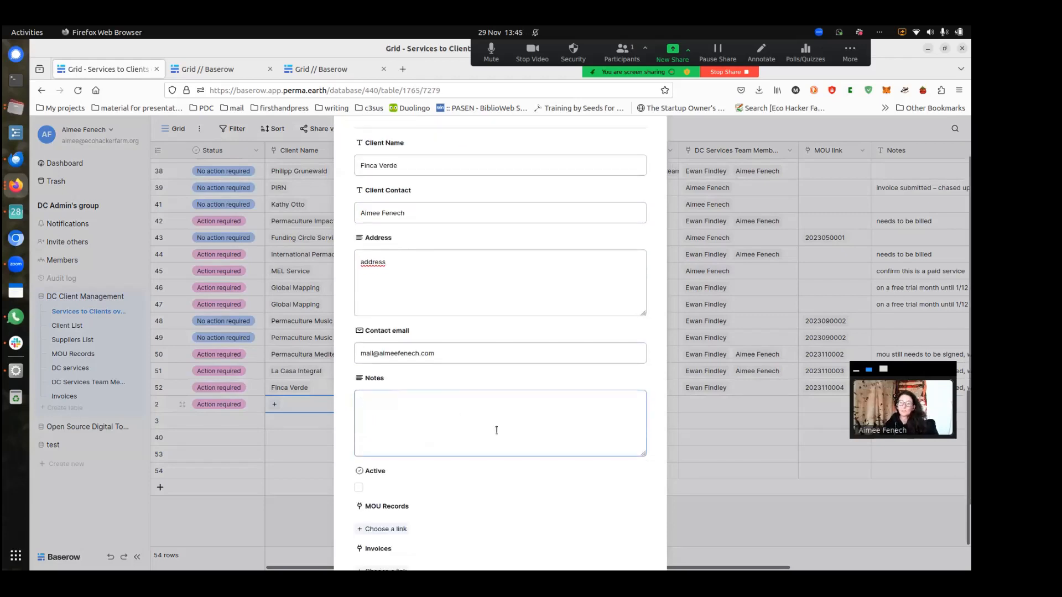
scroll(498, 430, "down", 3)
scroll(498, 430, "down", 1)
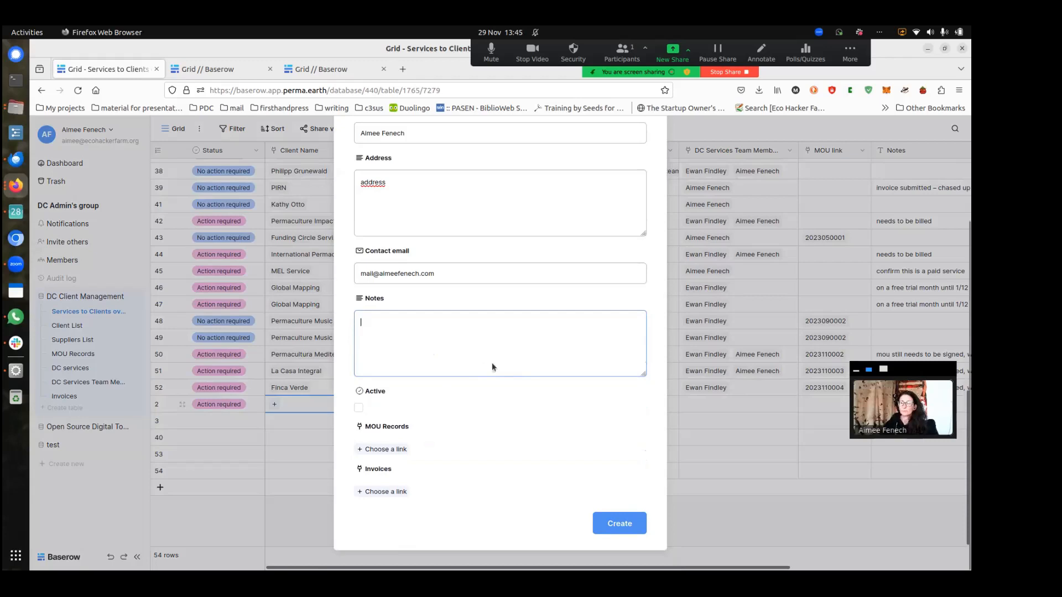
left_click(359, 410)
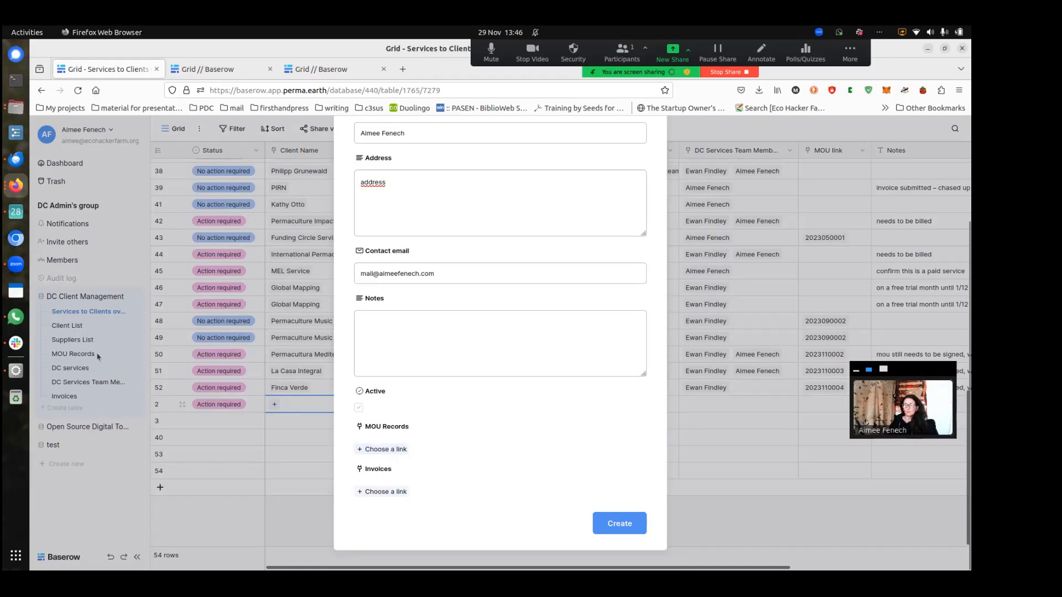
left_click(390, 450)
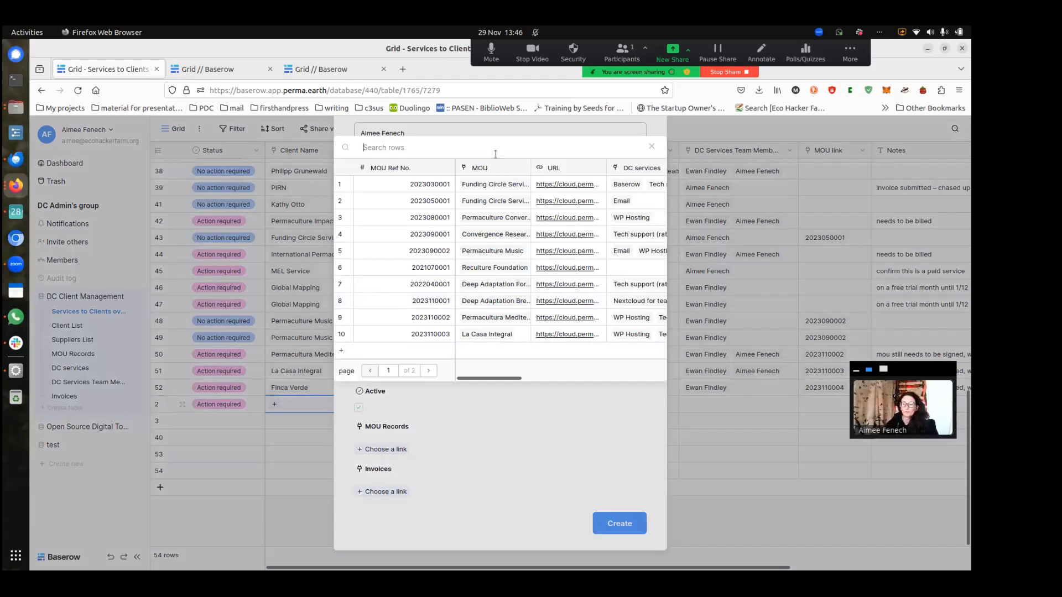
type("finca ver")
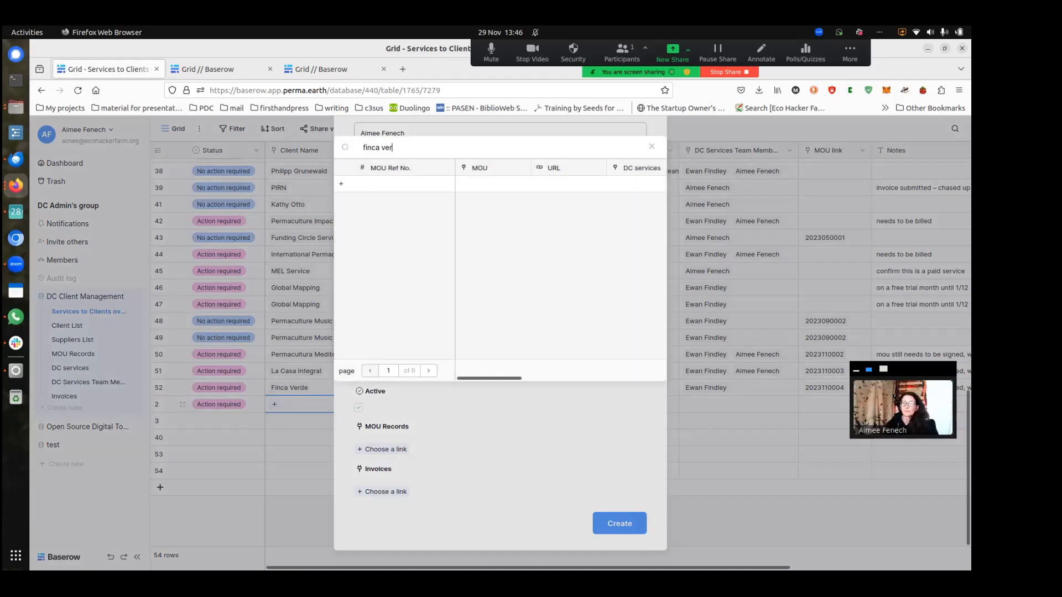
type("de")
Create a new MOU record linked to client Finca Verde and the service 'nexcloud for small teams'
left_click(373, 187)
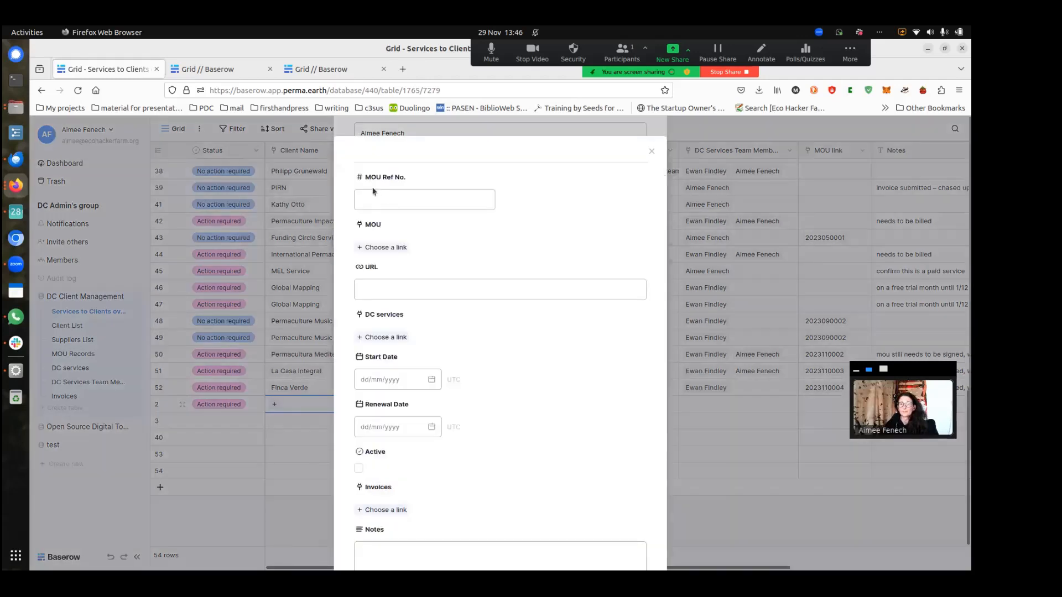
left_click(404, 201)
left_click(392, 247)
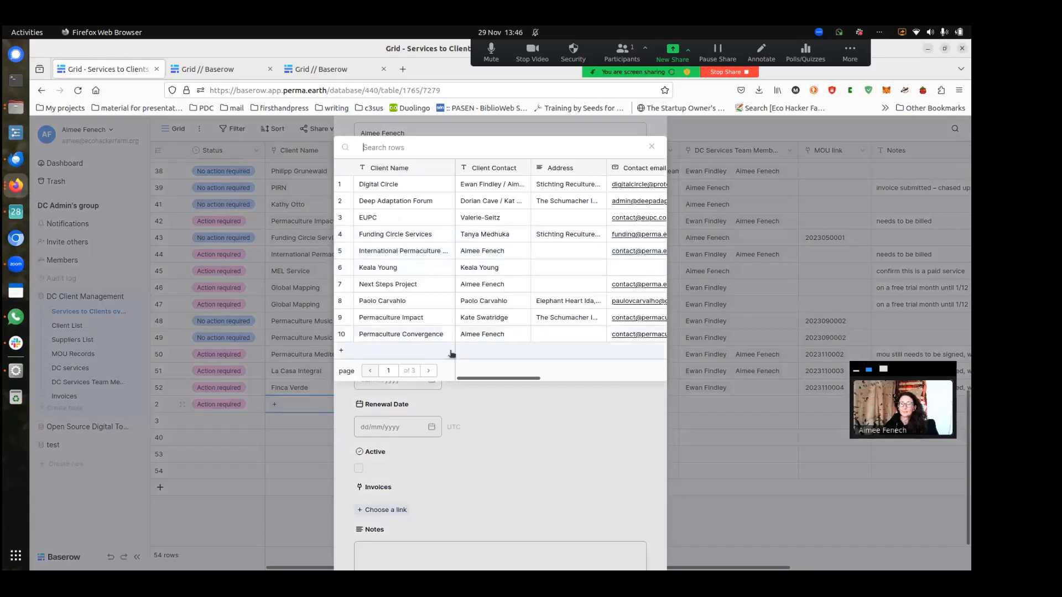
type("finca verde")
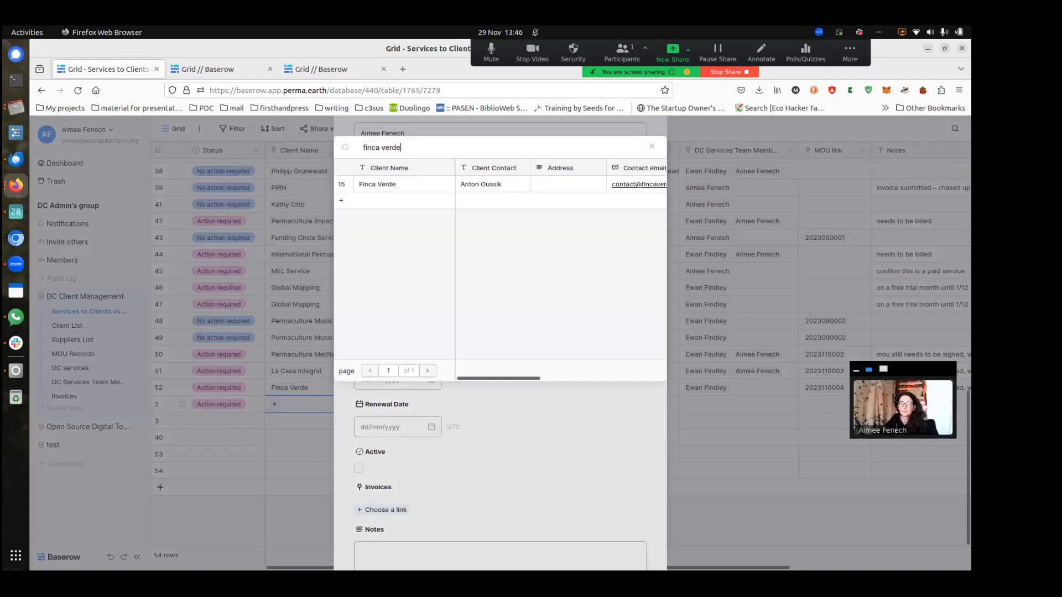
left_click(412, 186)
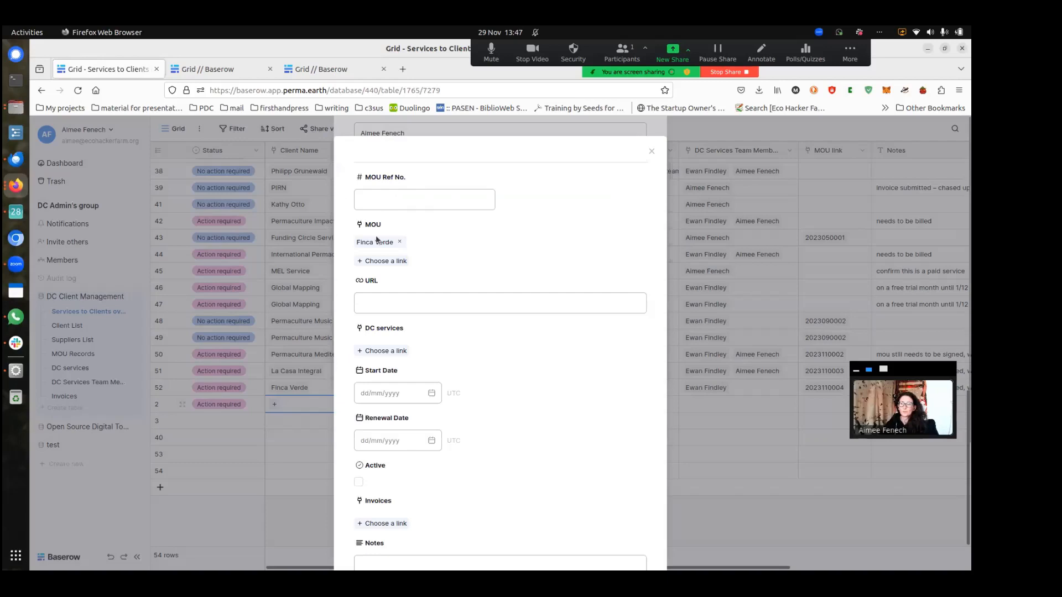
left_click(425, 200)
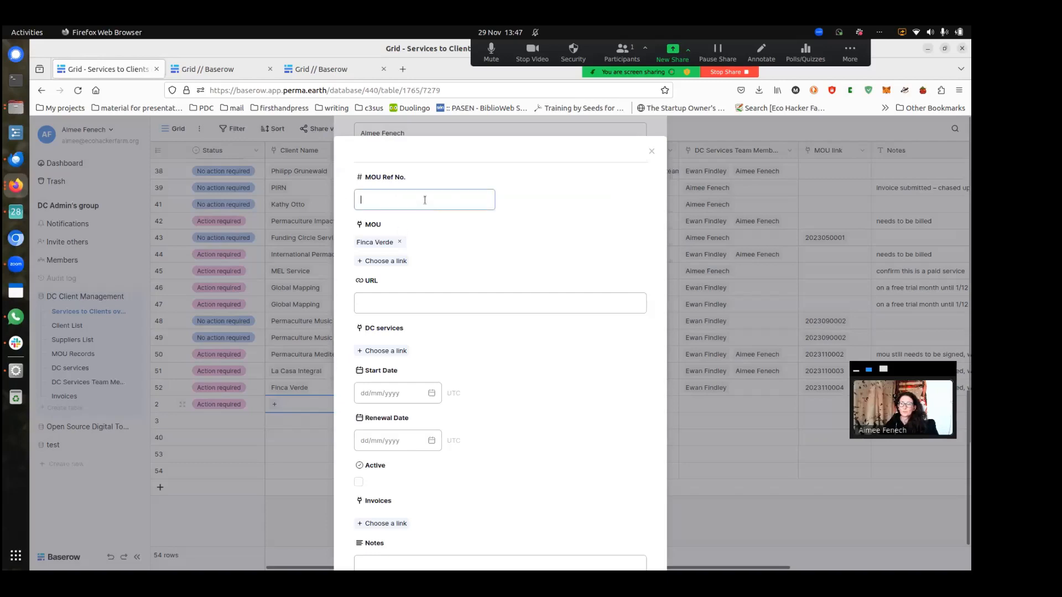
left_click(392, 305)
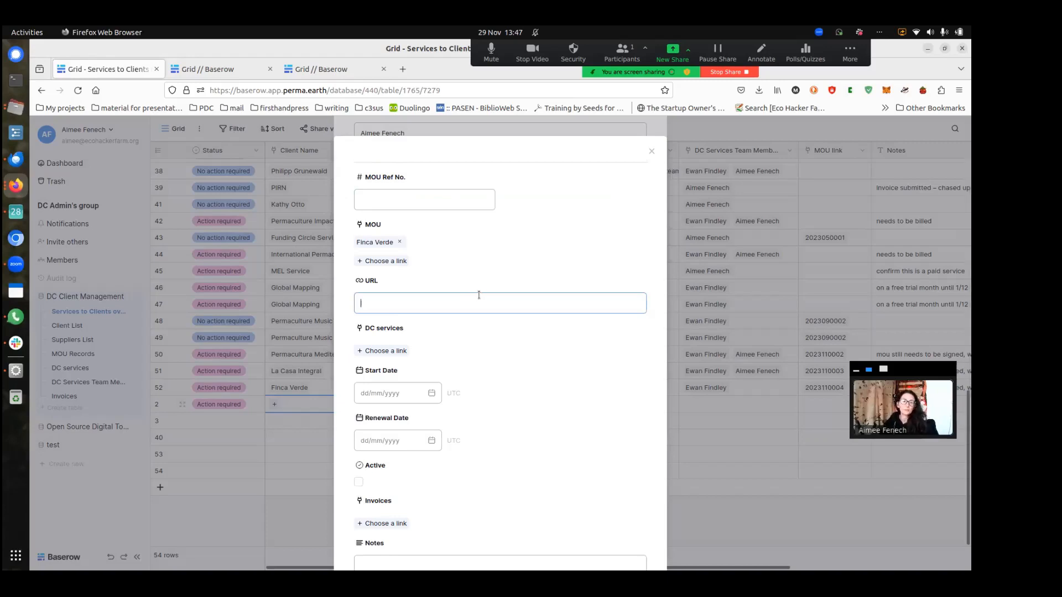
left_click(388, 351)
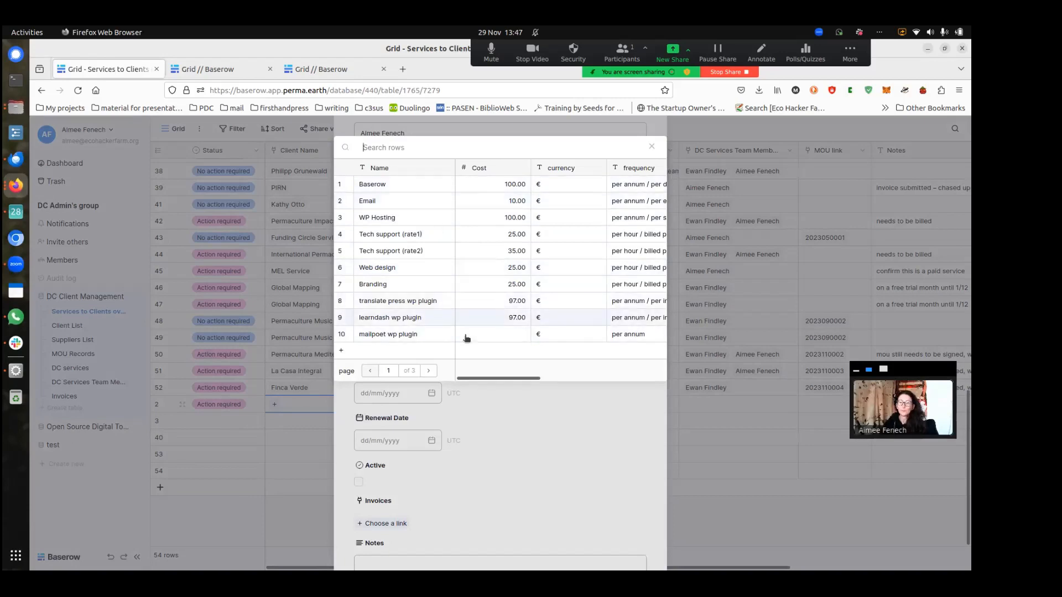
left_click(429, 371)
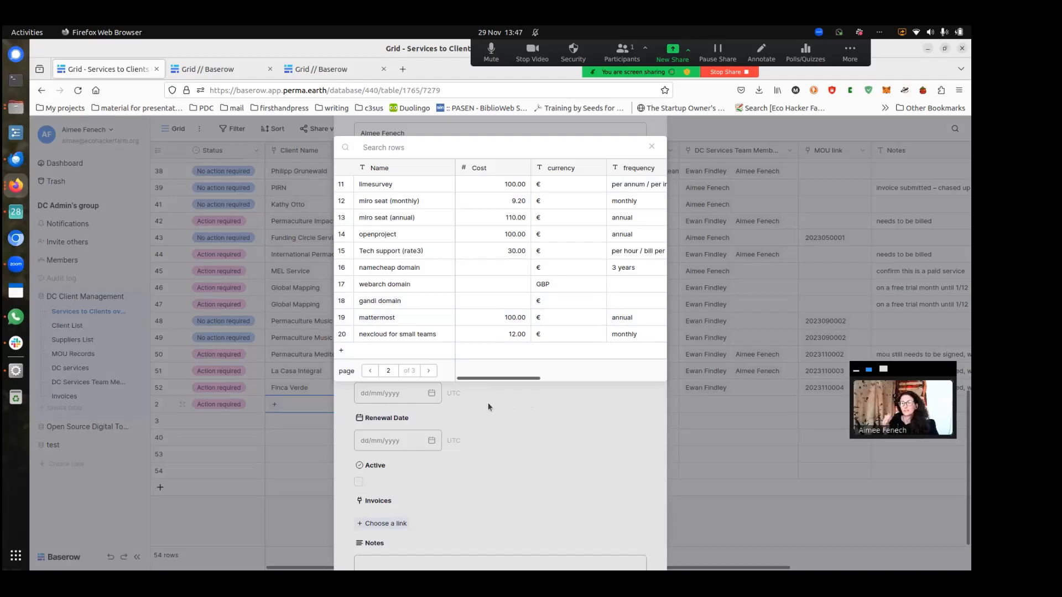
left_click(420, 334)
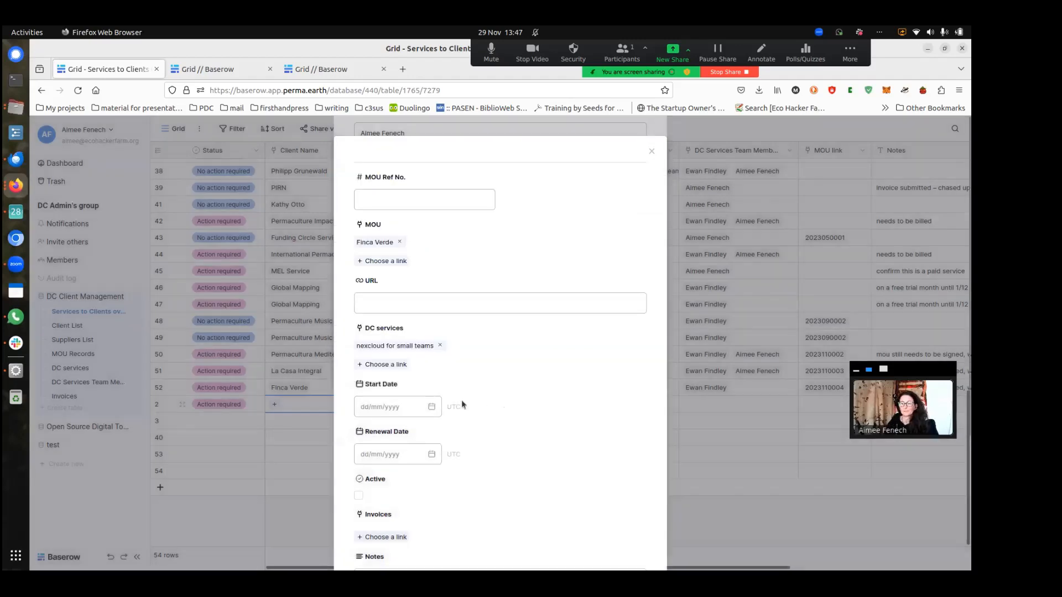
Confirm no invoice matches 'finca verde' and create a new blank invoice with € currency
left_click(406, 406)
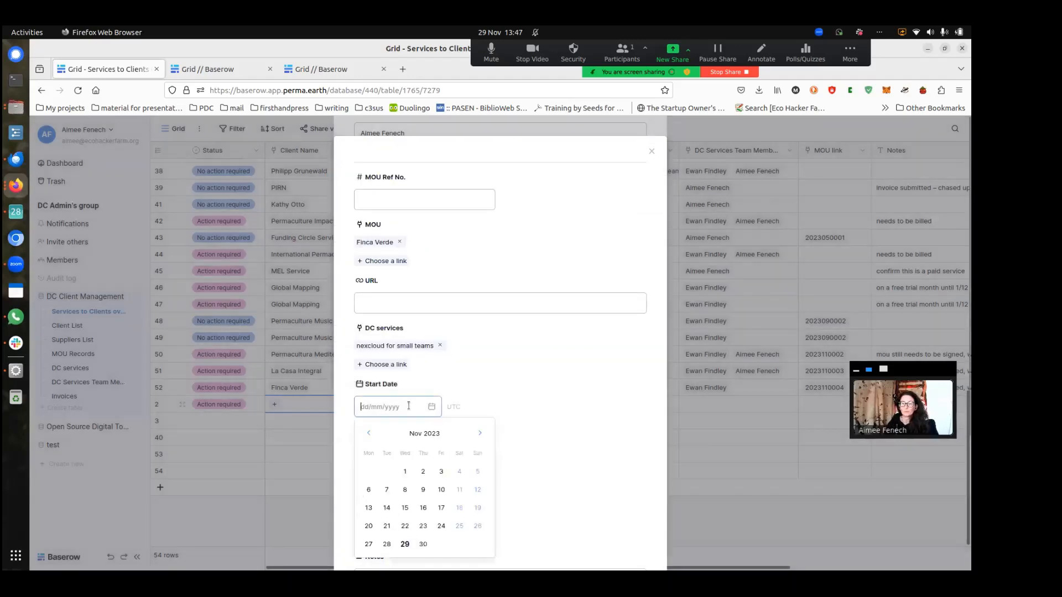
left_click(515, 396)
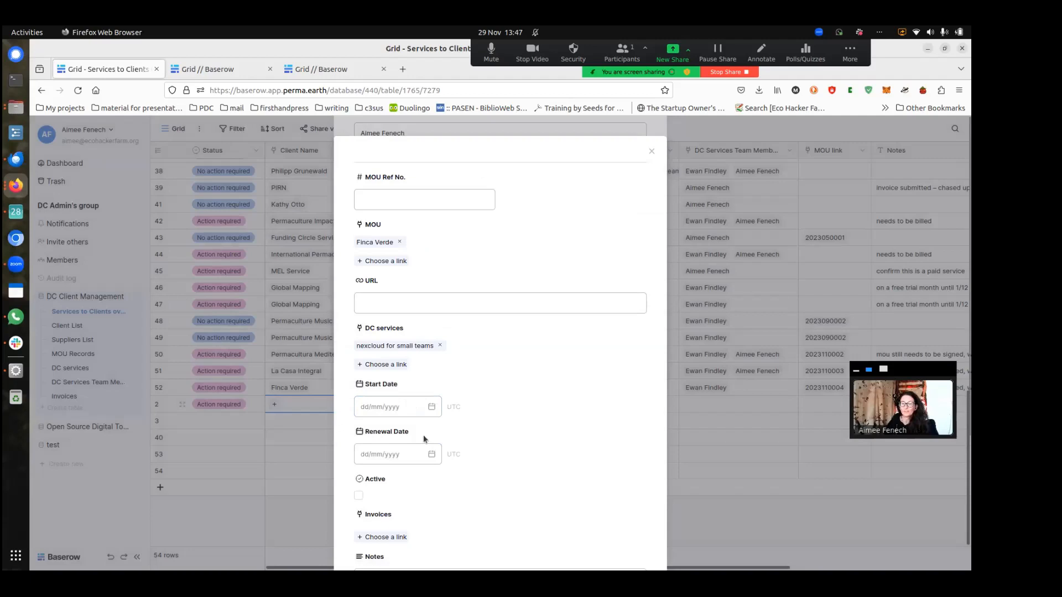
scroll(437, 437, "down", 2)
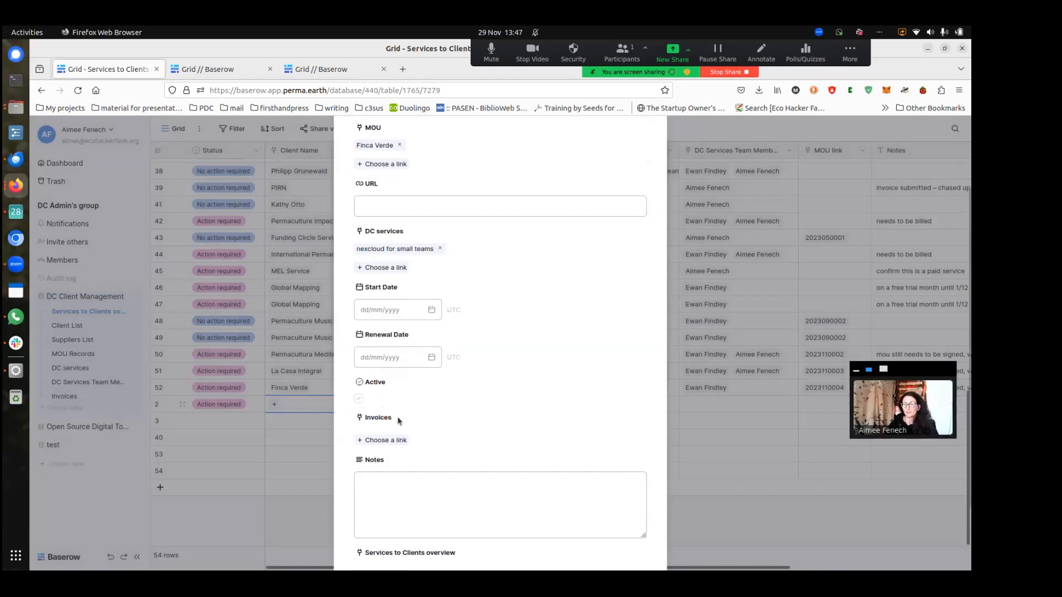
scroll(401, 437, "down", 2)
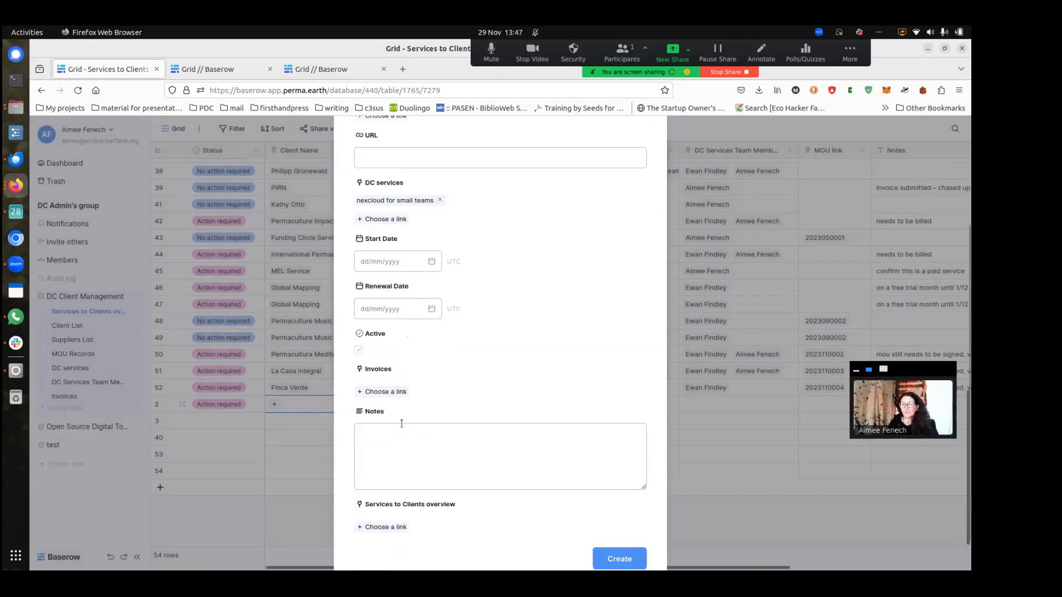
left_click(390, 393)
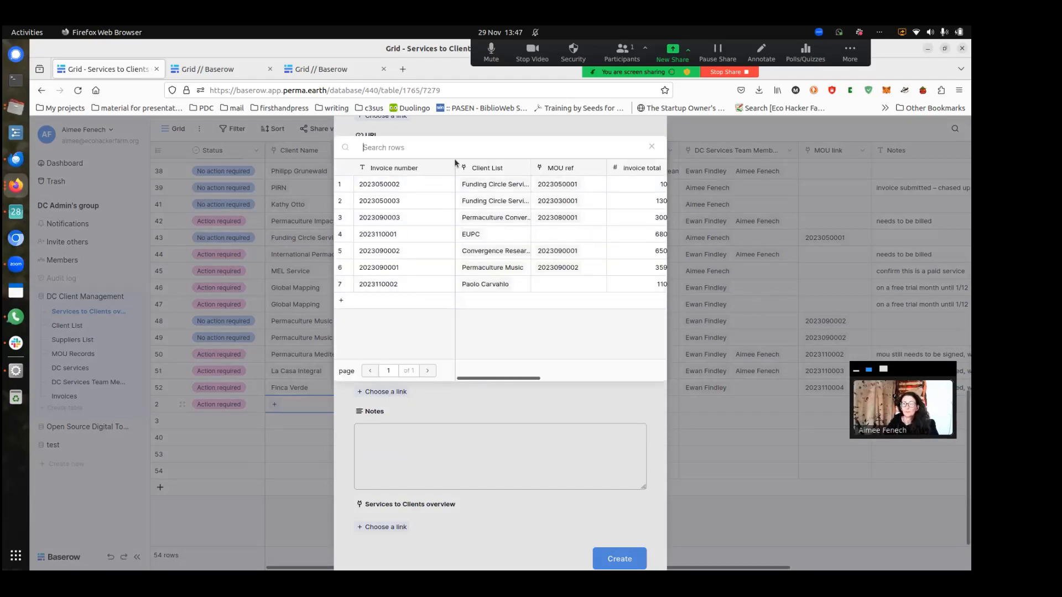
type("finca verde")
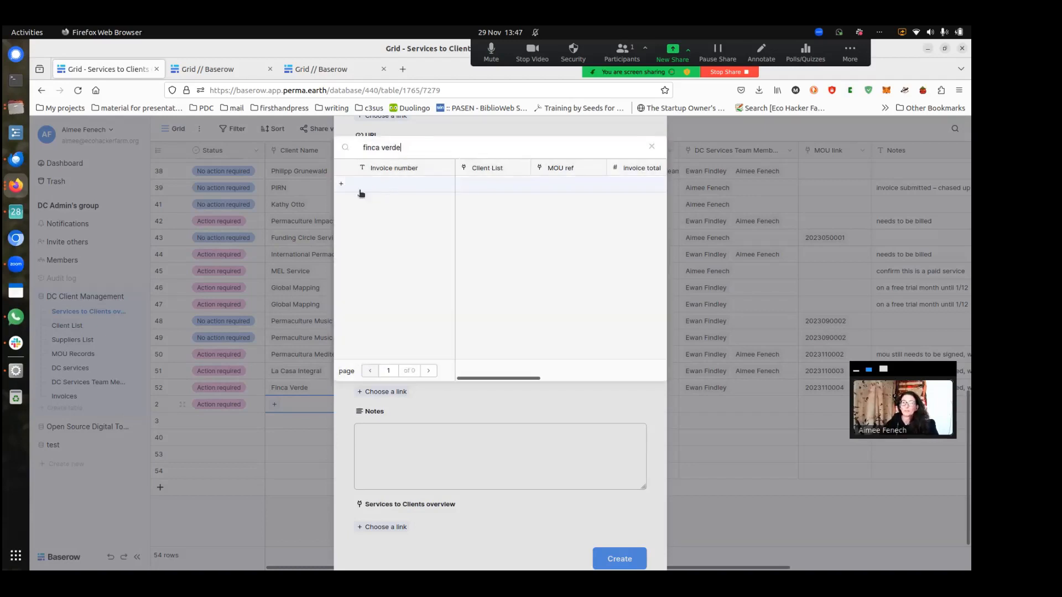
left_click(342, 185)
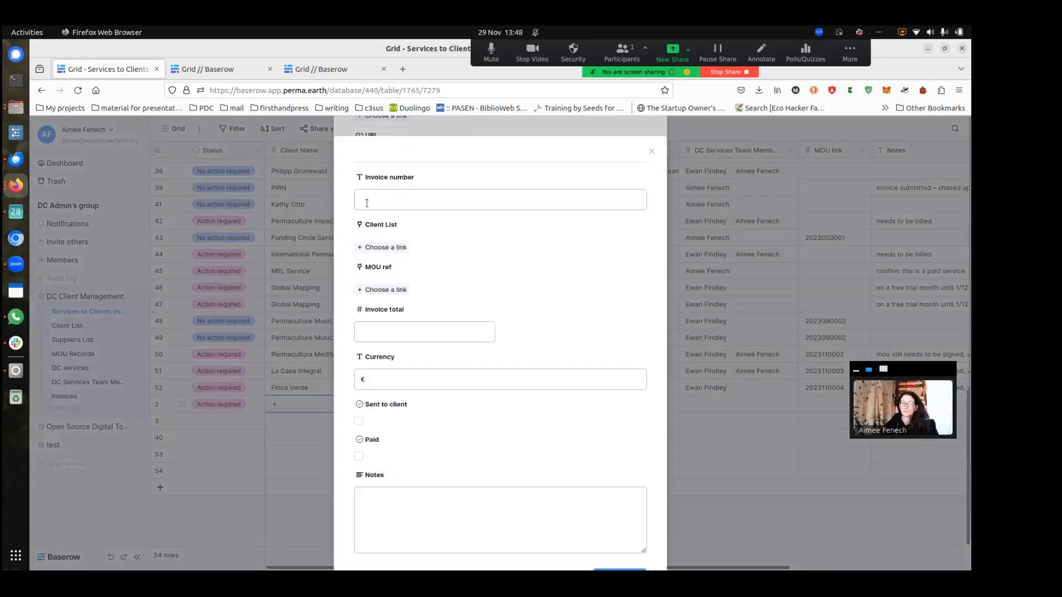
Link Finca Verde as the new invoice's client
left_click(387, 248)
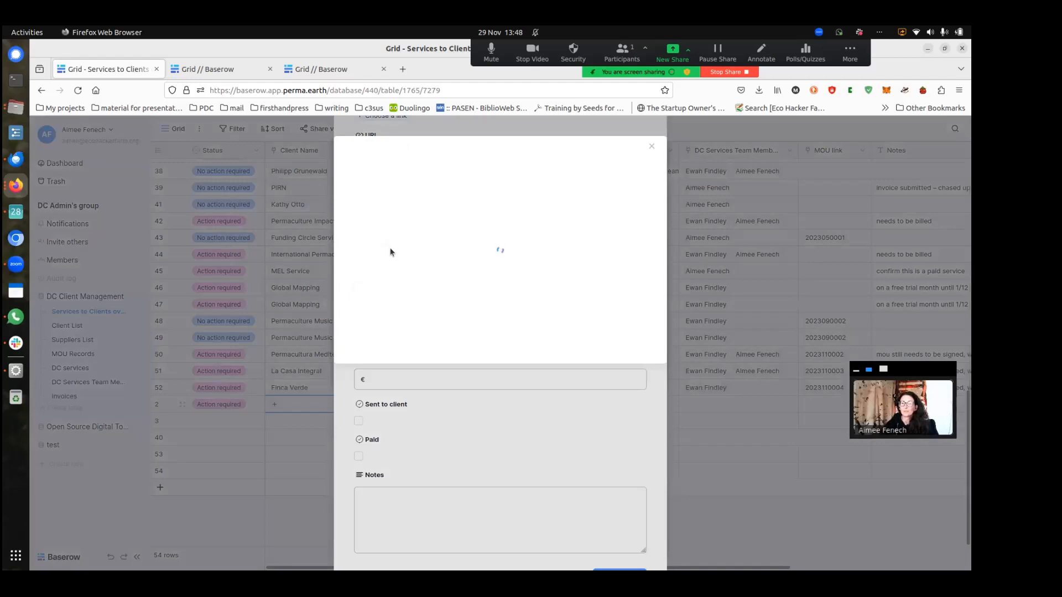
type("f")
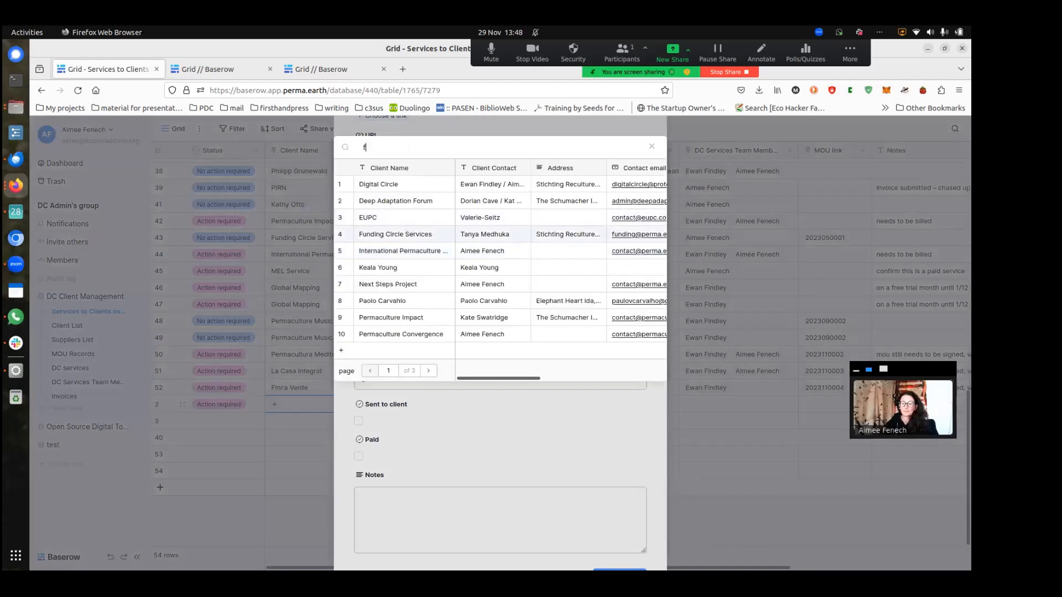
type("inca")
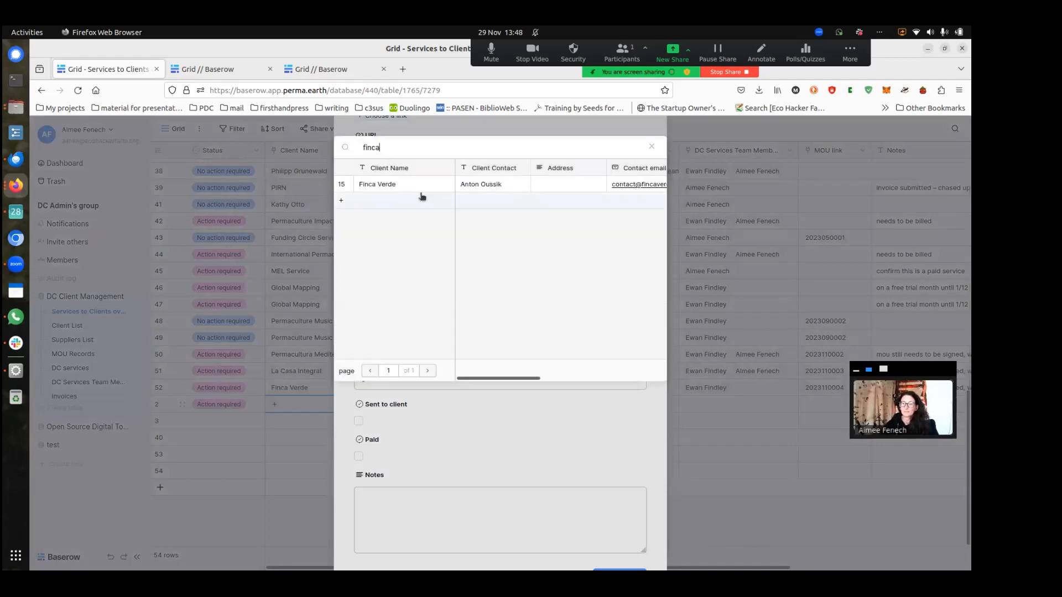
left_click(421, 188)
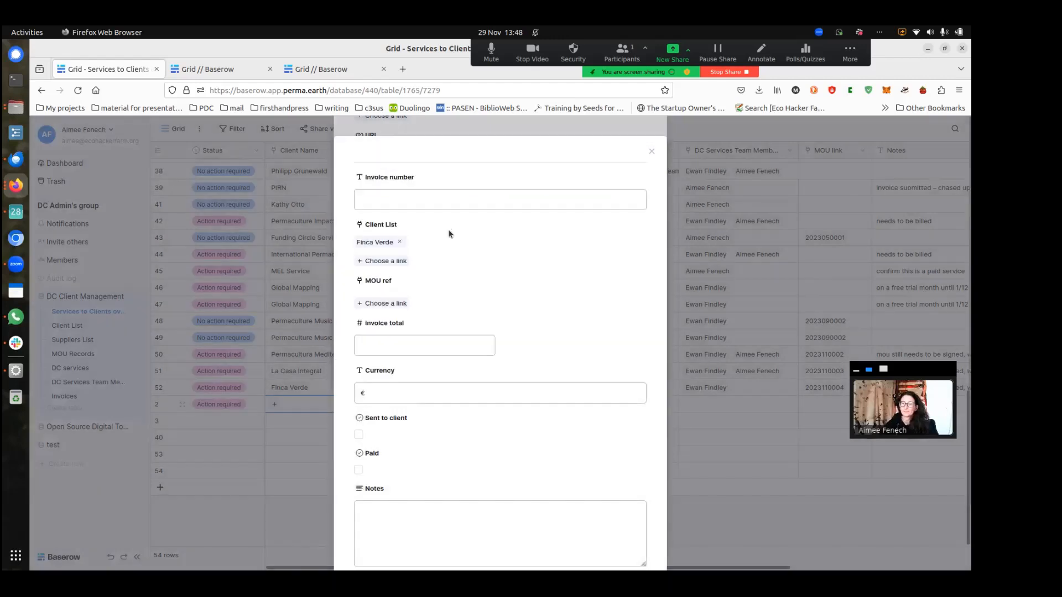
Search MOU refs for 'finca', find none, and leave the invoice's MOU ref empty
left_click(395, 306)
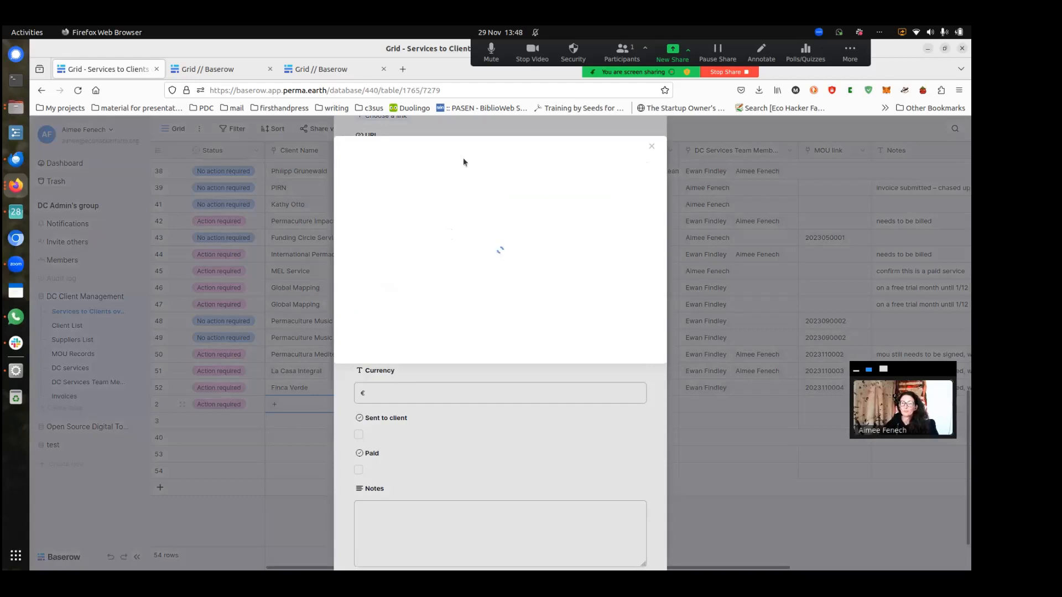
type("finca")
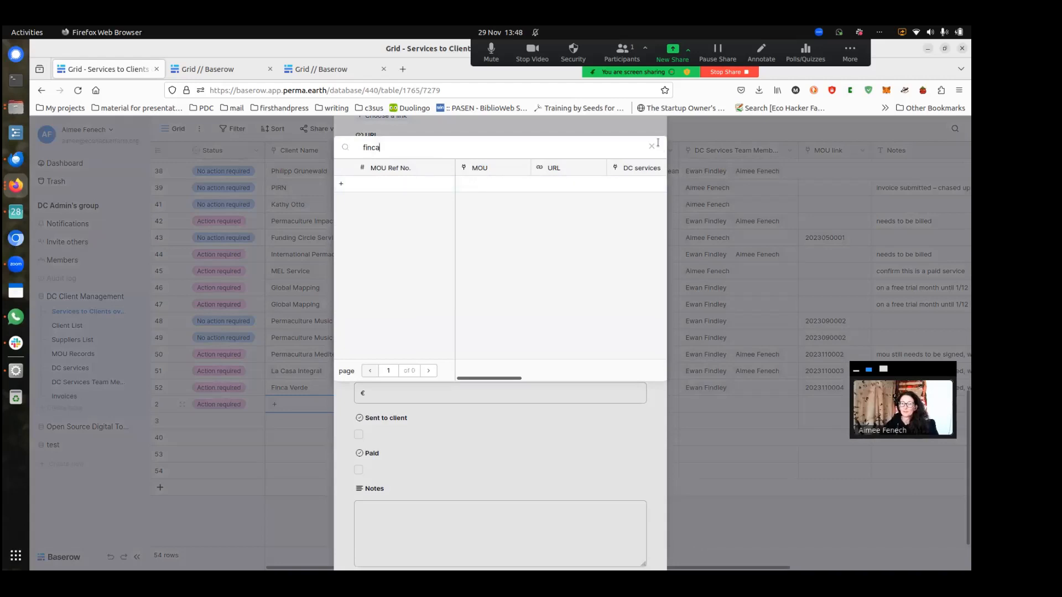
key("Escape")
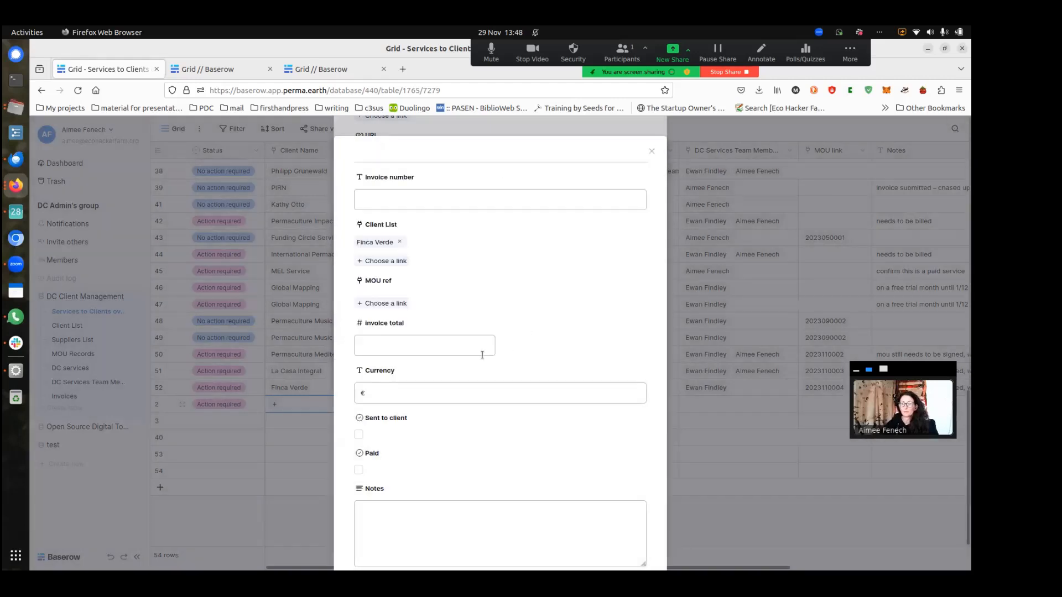
left_click(449, 347)
scroll(480, 355, "down", 2)
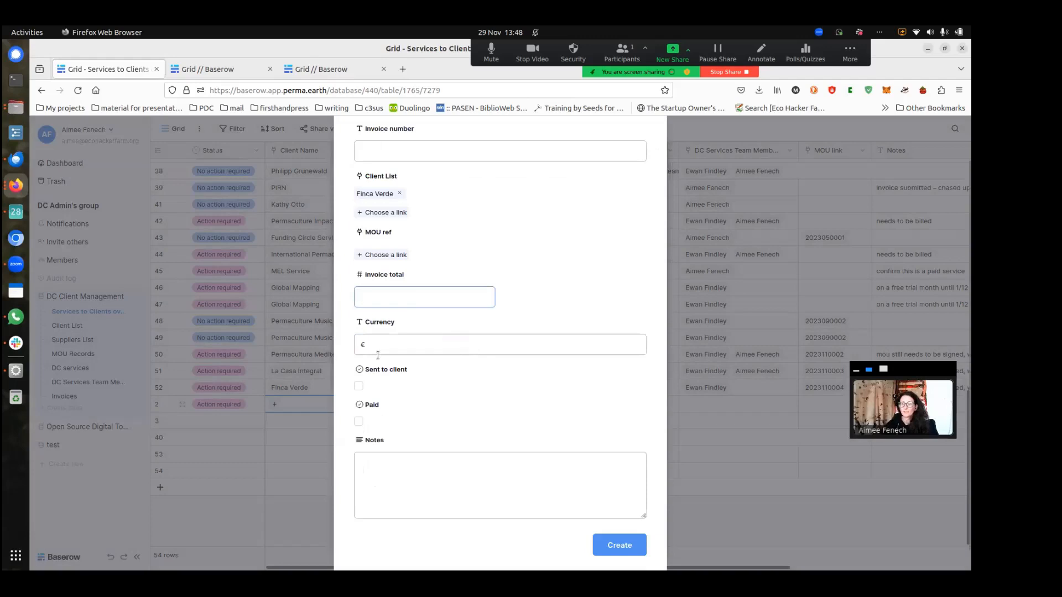
scroll(406, 347, "down", 1)
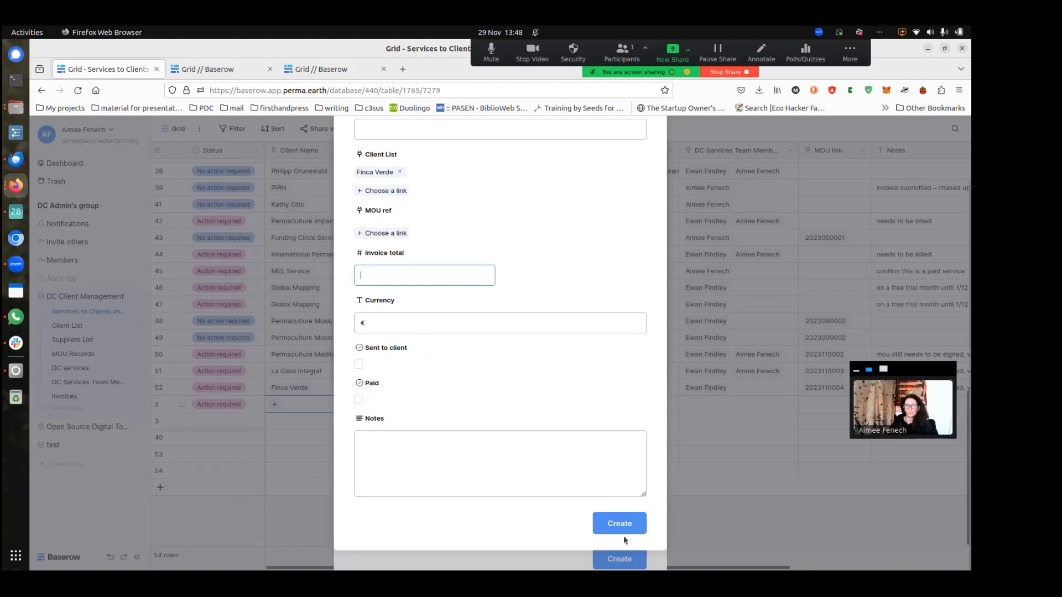
scroll(560, 434, "up", 2)
scroll(567, 440, "down", 2)
scroll(647, 352, "up", 2)
Close all stacked record forms and link pickers, then delete row 2's Action required status
left_click(652, 151)
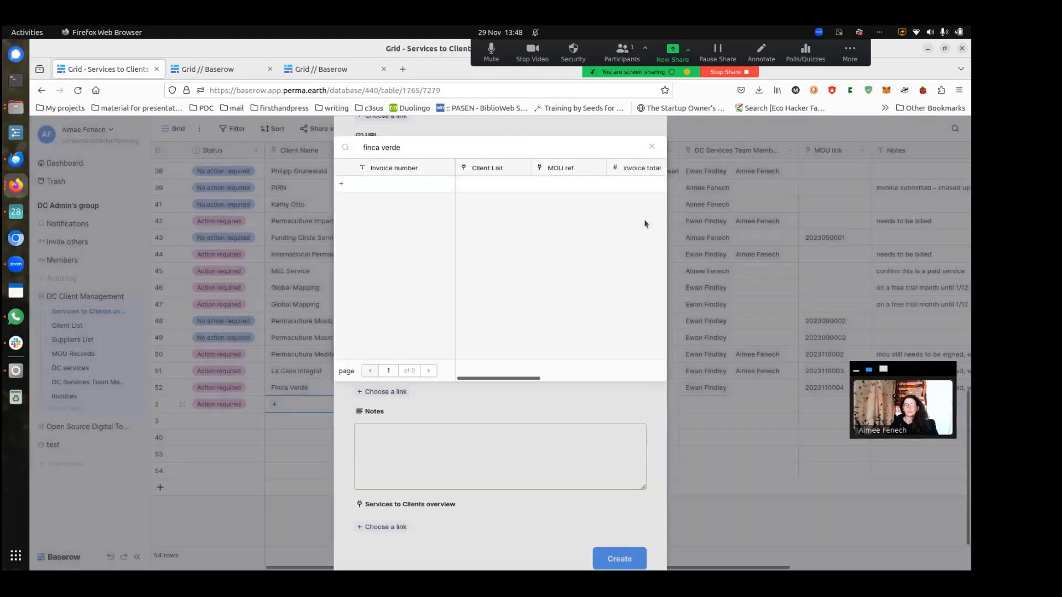
left_click(652, 147)
scroll(532, 364, "down", 1)
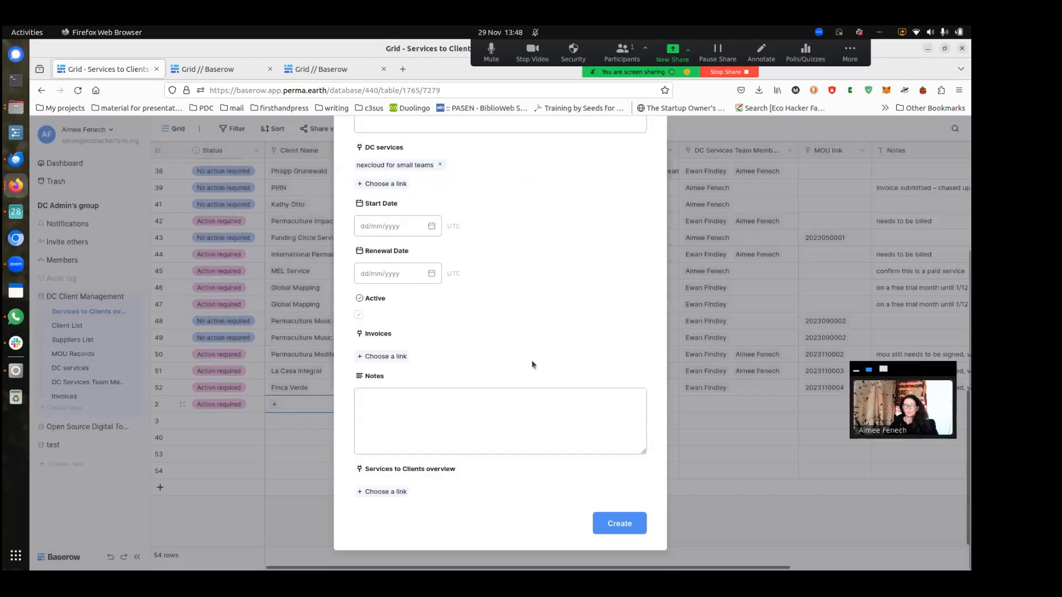
scroll(533, 360, "up", 3)
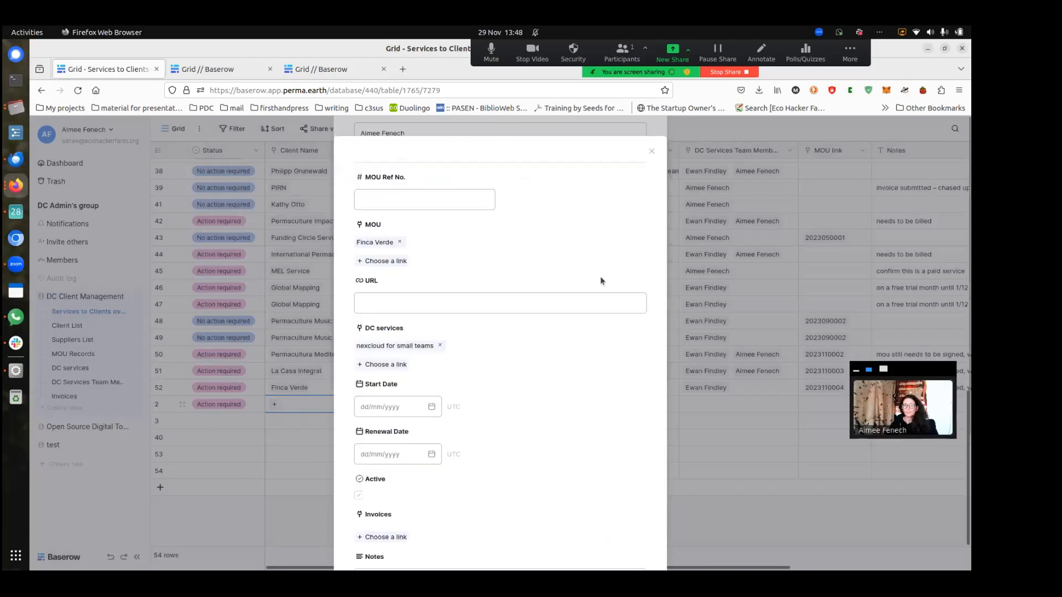
left_click(653, 152)
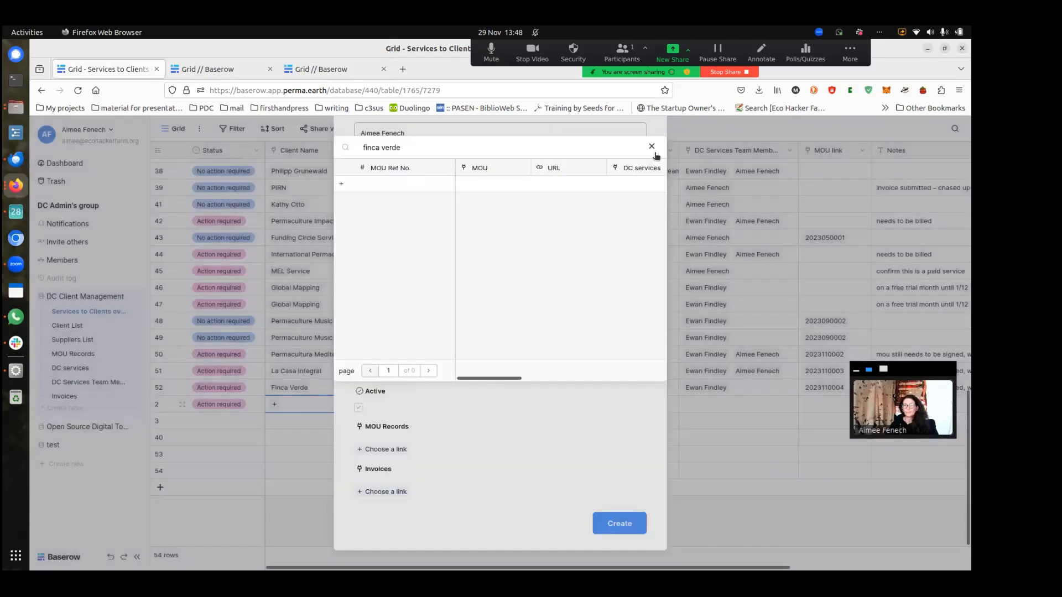
left_click(653, 147)
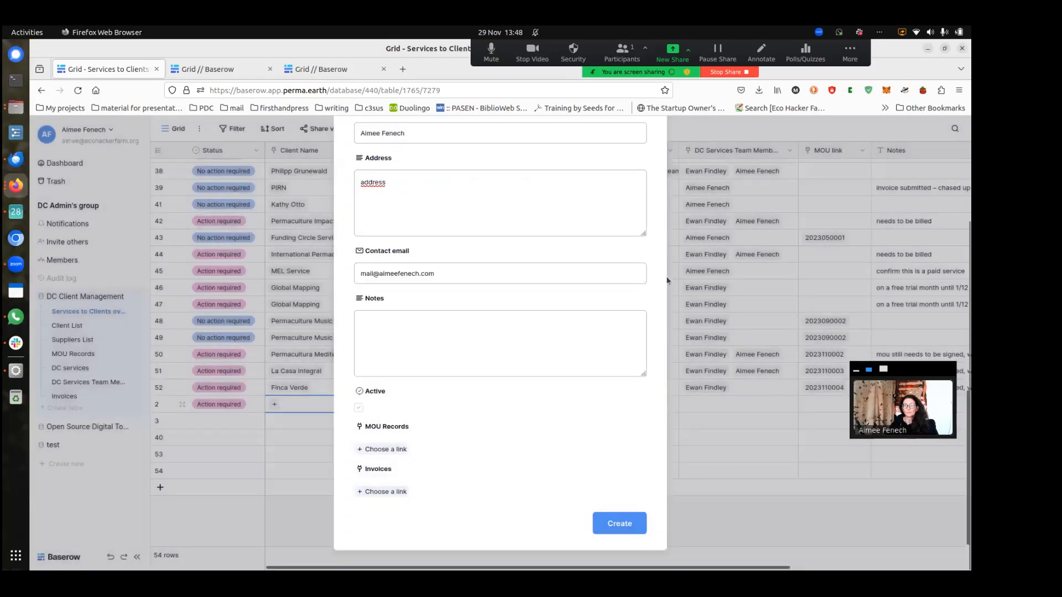
left_click(651, 150)
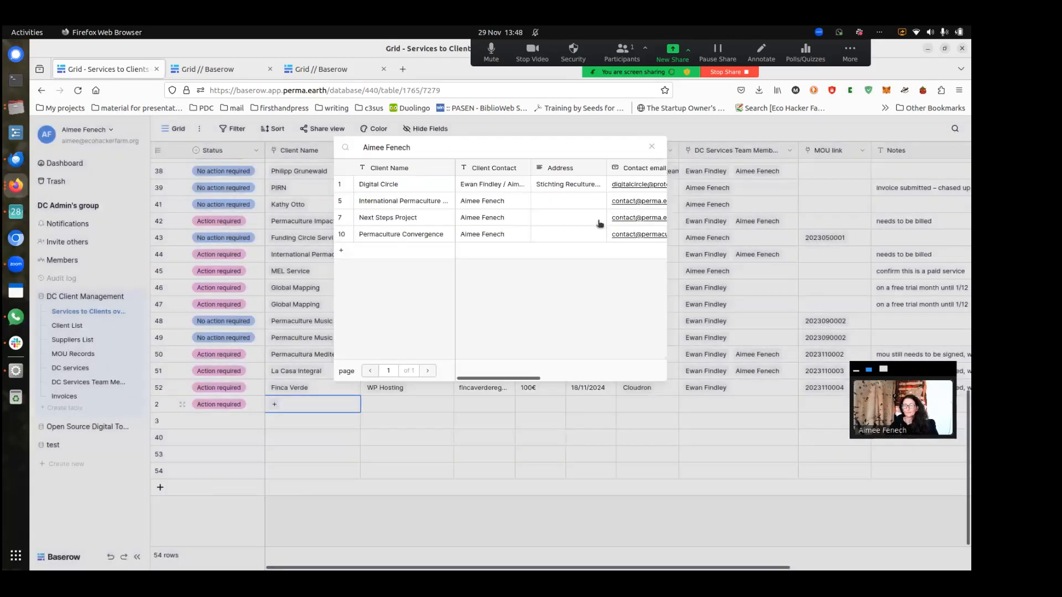
left_click(652, 147)
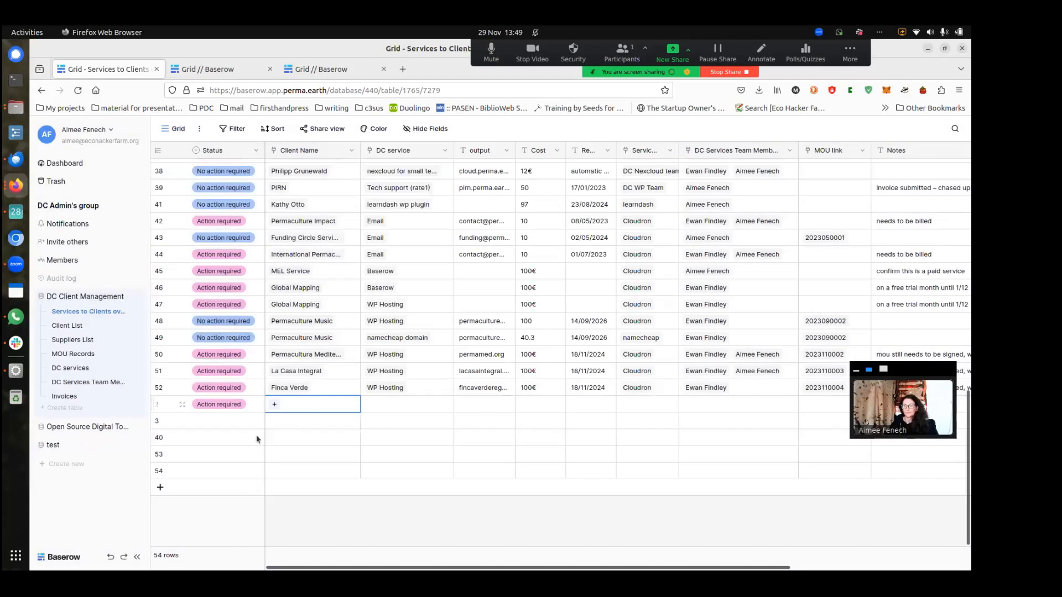
key("Left")
key("Delete")
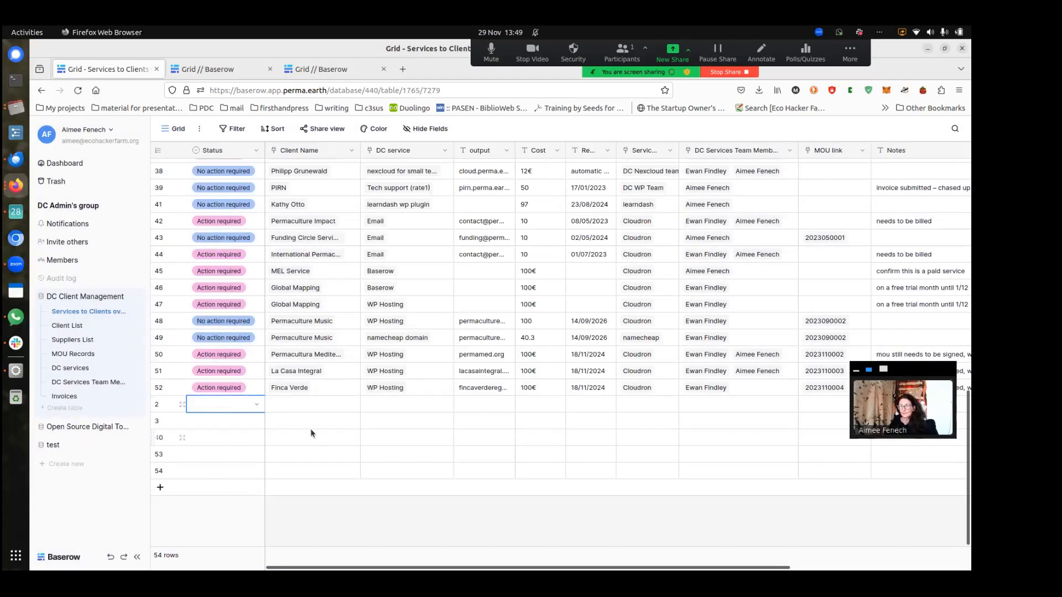
left_click(318, 389)
left_click(182, 390)
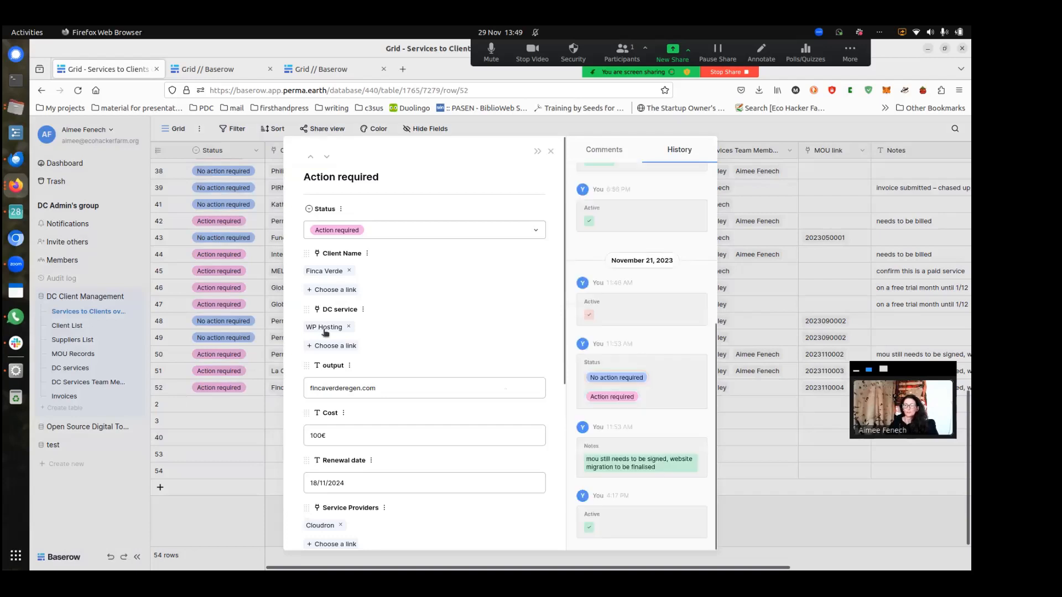
scroll(409, 332, "down", 3)
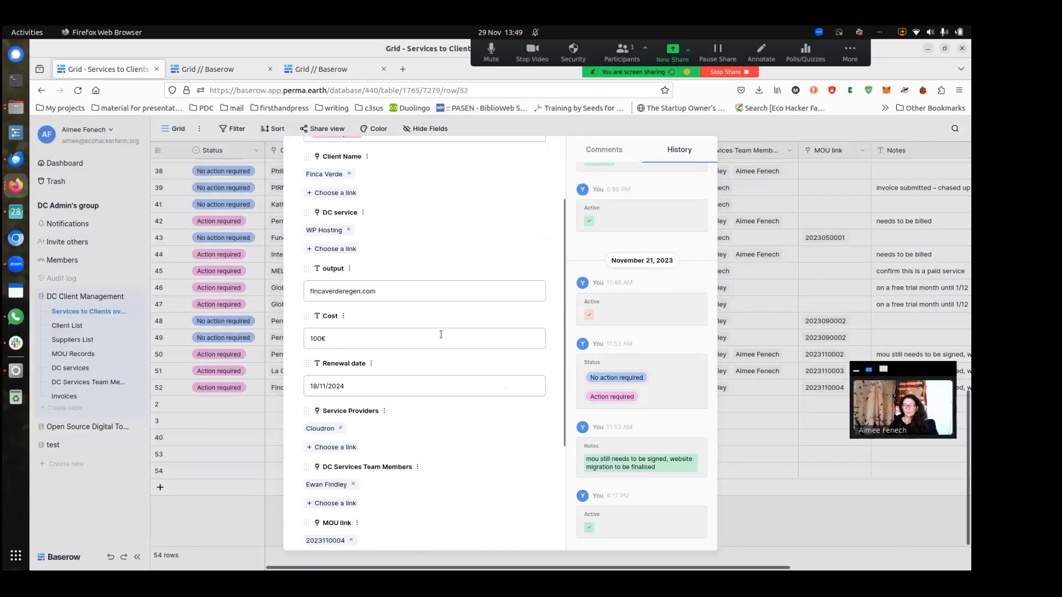
scroll(441, 334, "down", 2)
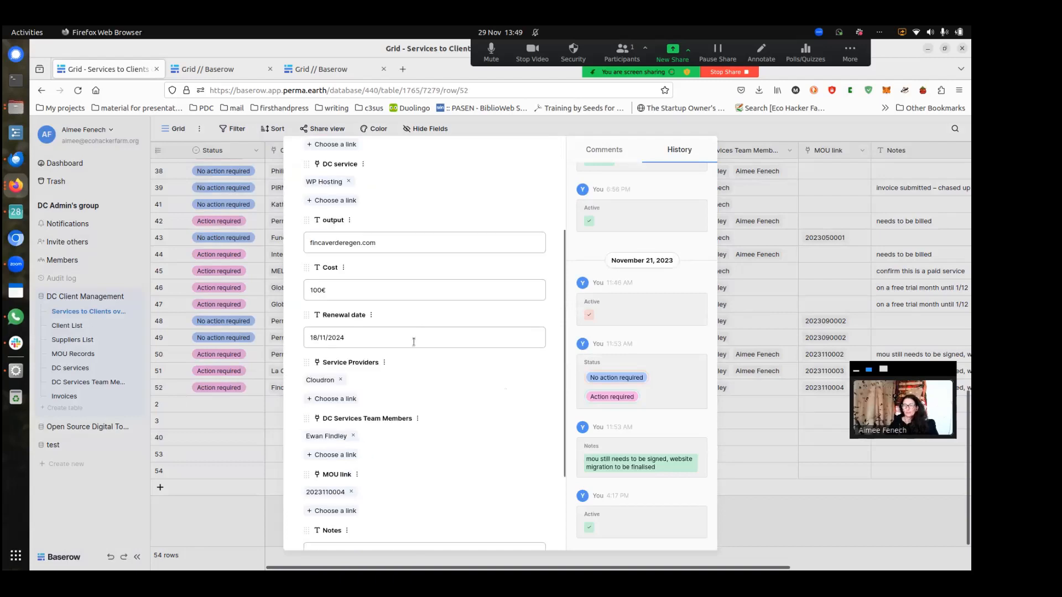
scroll(432, 320, "down", 4)
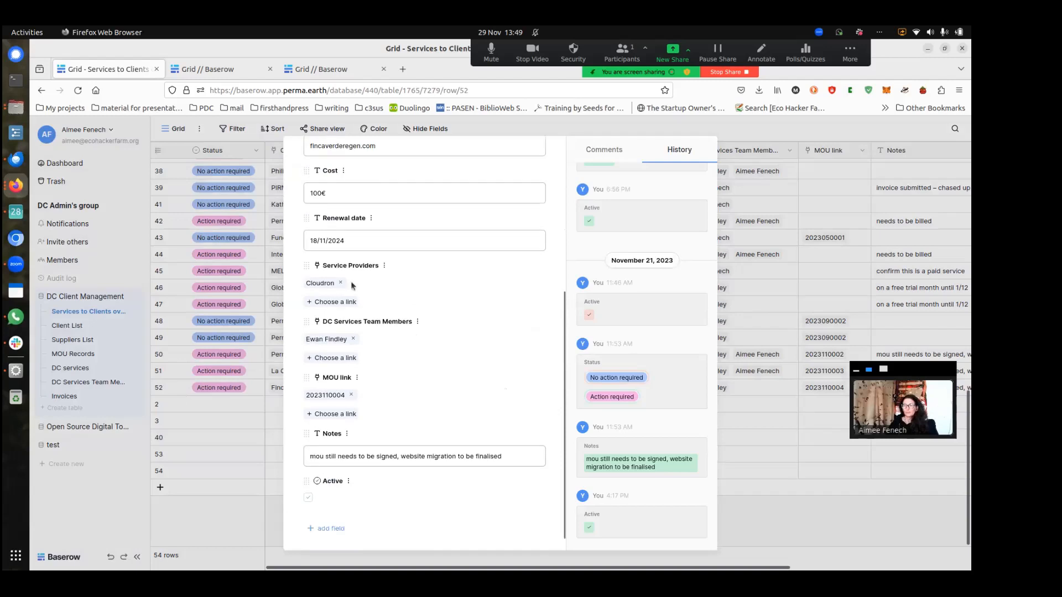
scroll(410, 328, "down", 1)
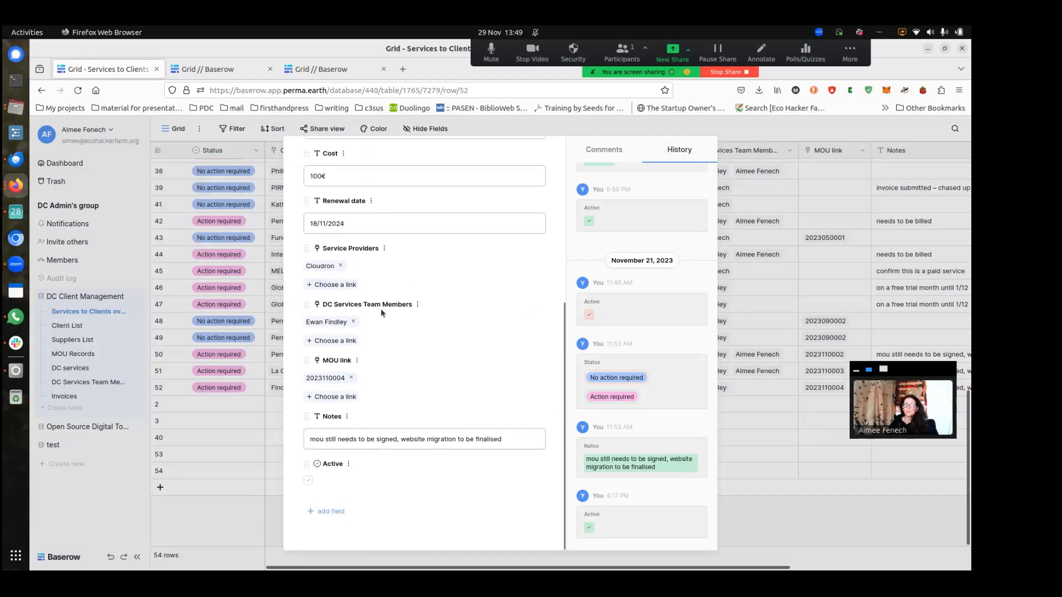
left_click(326, 322)
scroll(417, 303, "down", 3)
scroll(417, 302, "up", 3)
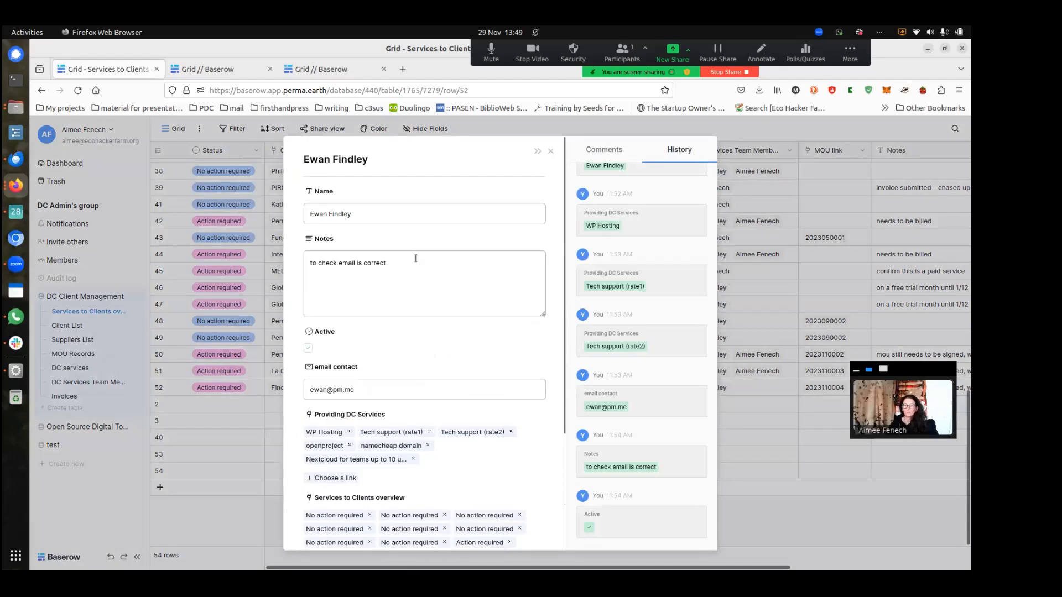
scroll(416, 260, "down", 4)
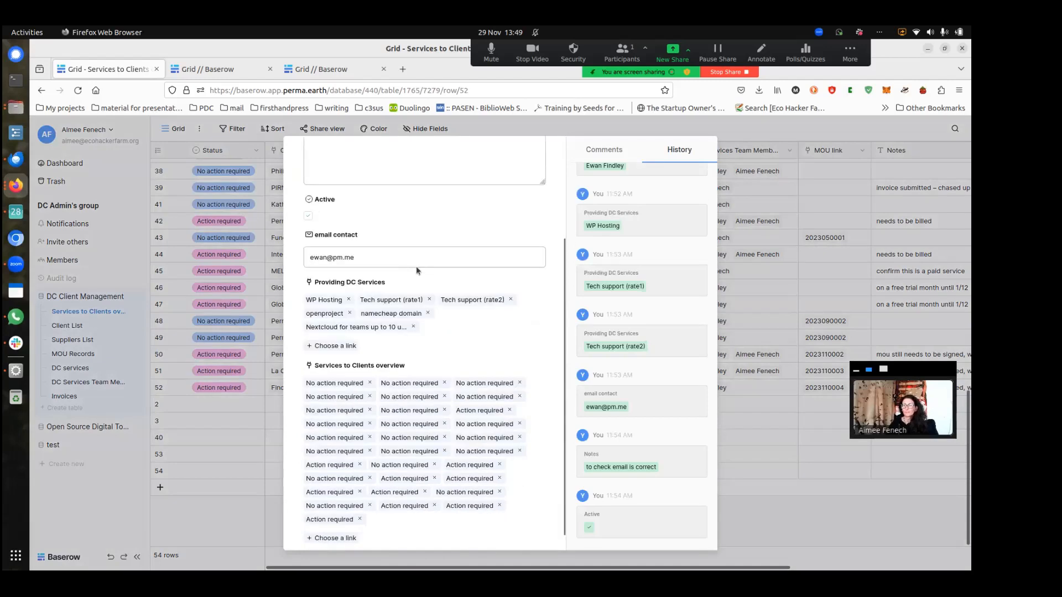
scroll(416, 266, "down", 1)
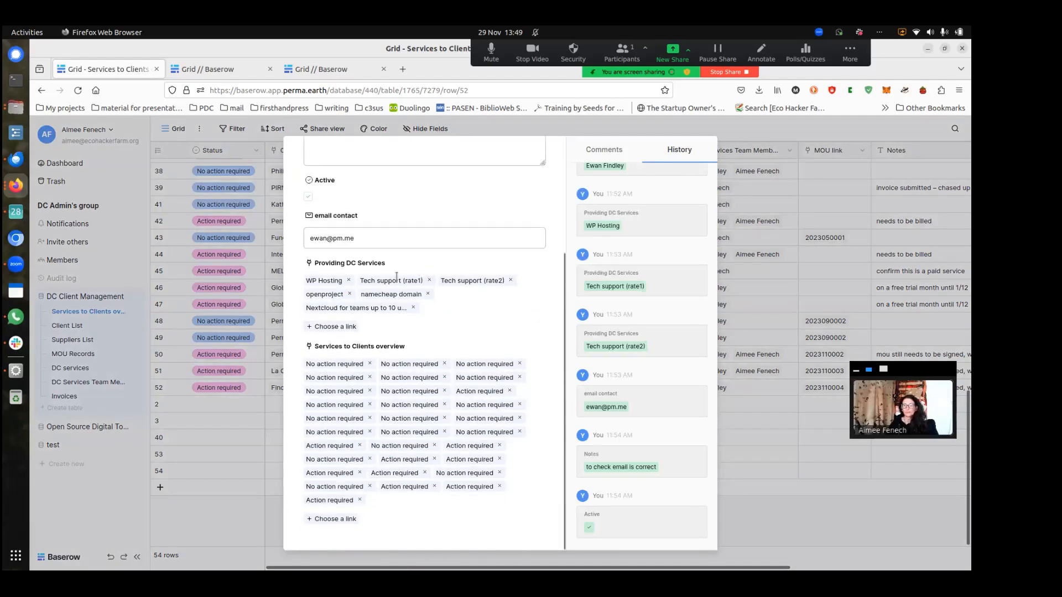
scroll(476, 225, "up", 5)
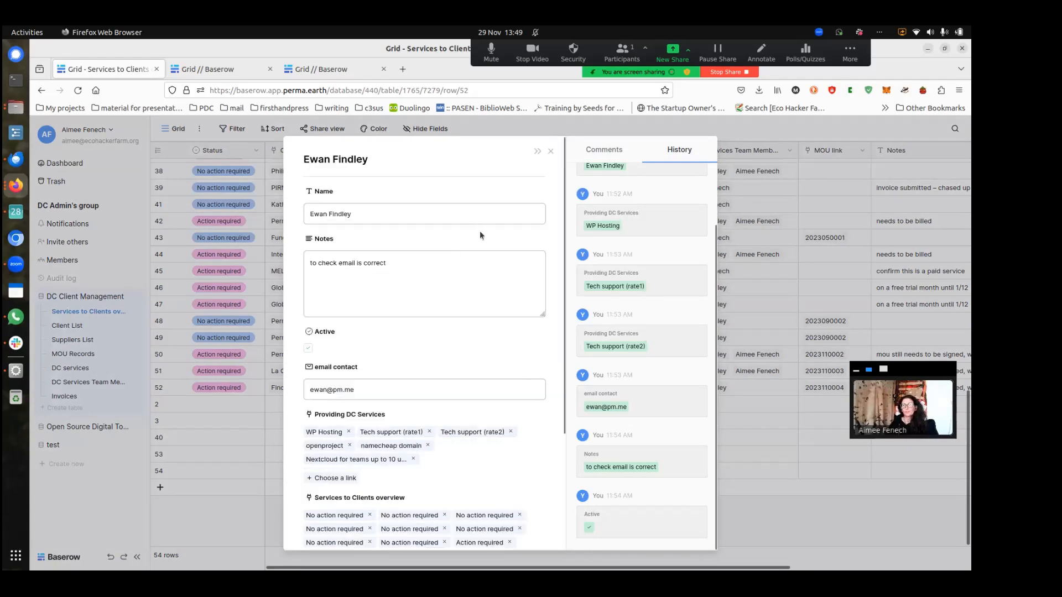
left_click(551, 151)
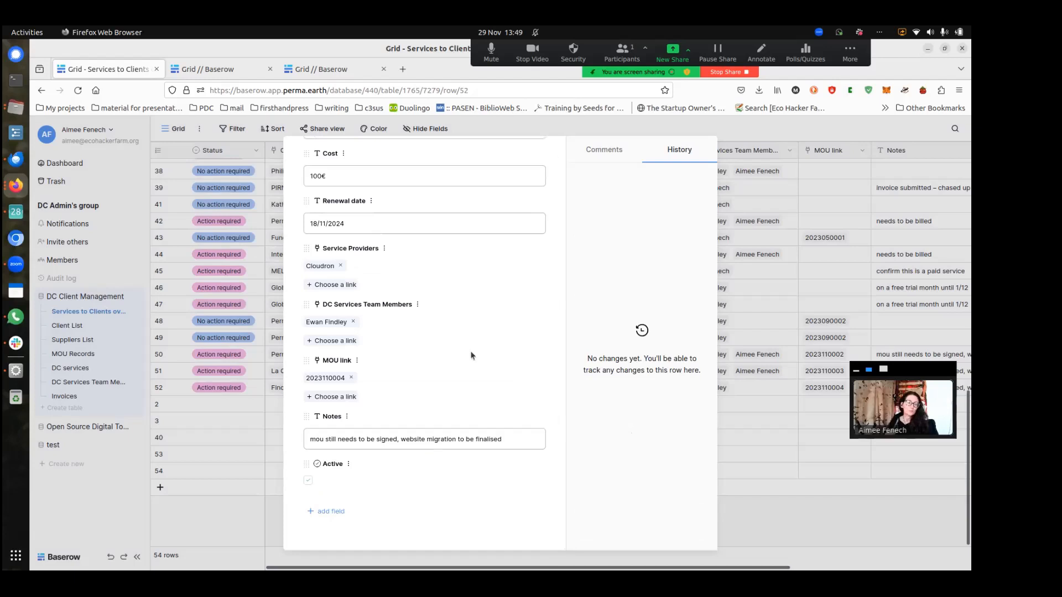
left_click(337, 326)
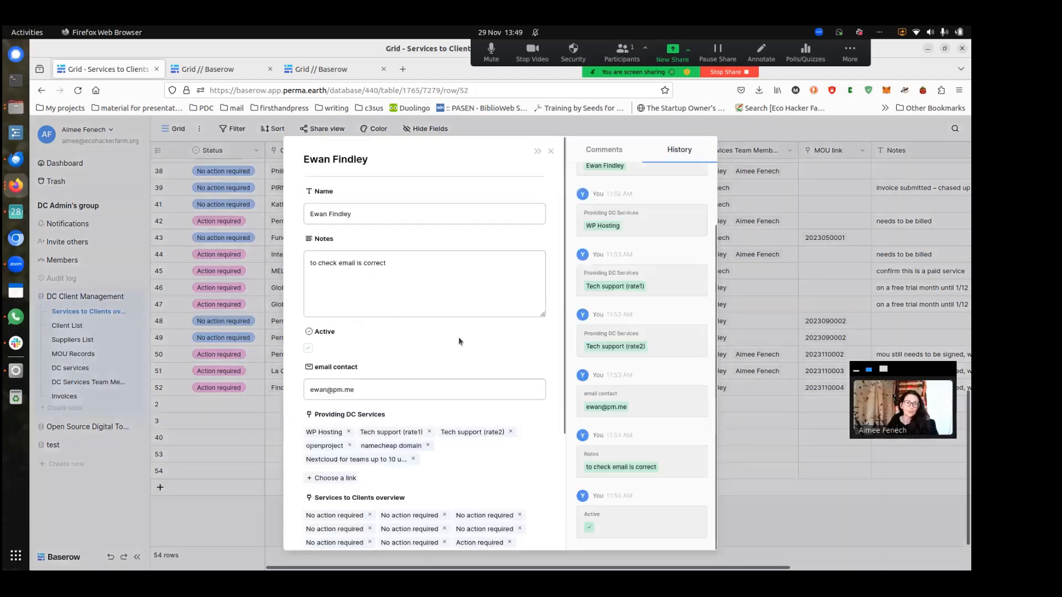
scroll(470, 332, "down", 3)
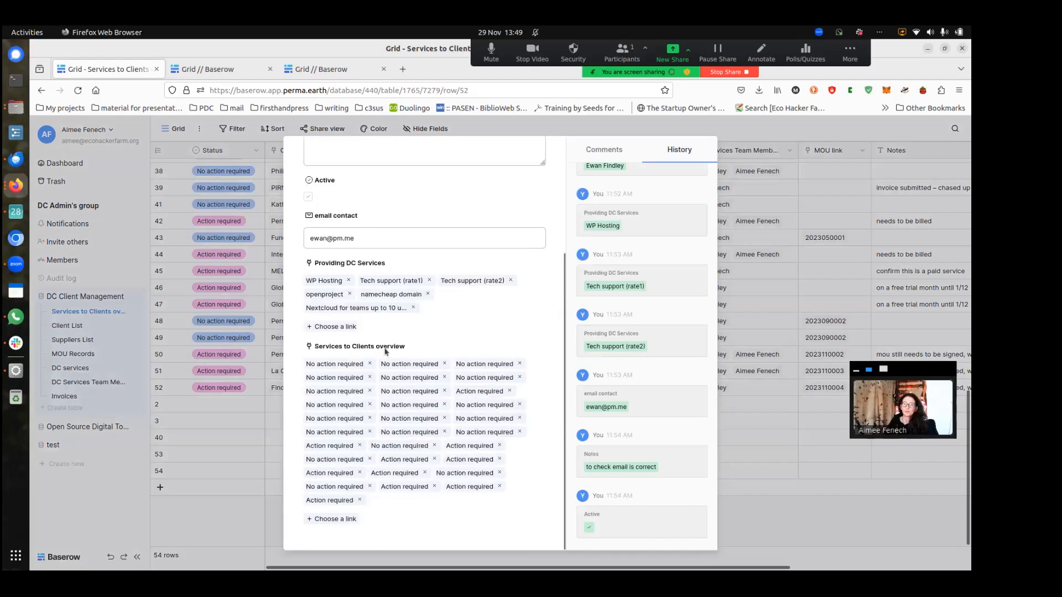
scroll(627, 228, "up", 2)
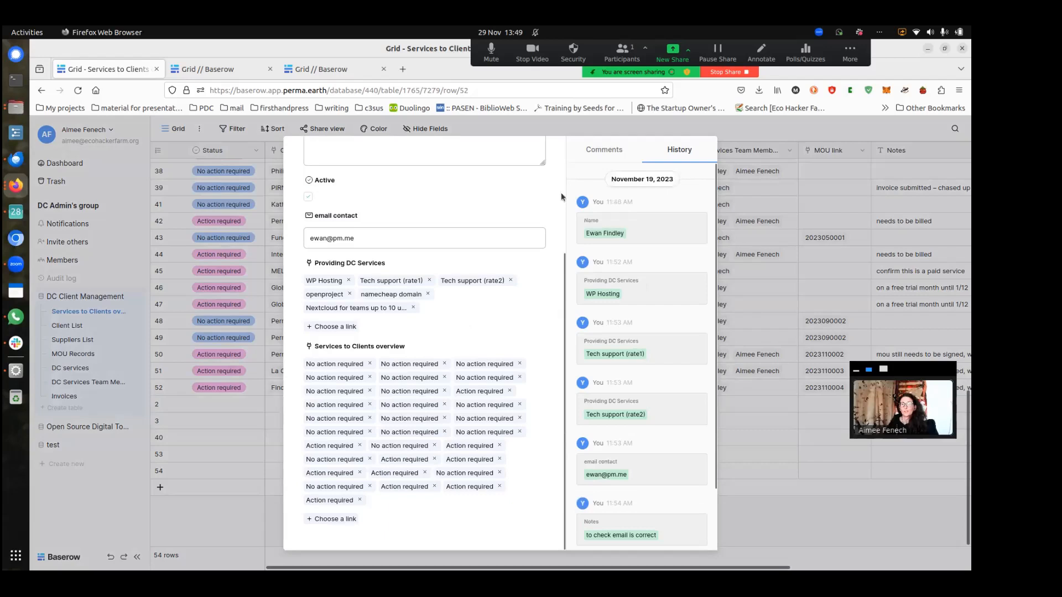
scroll(560, 194, "up", 3)
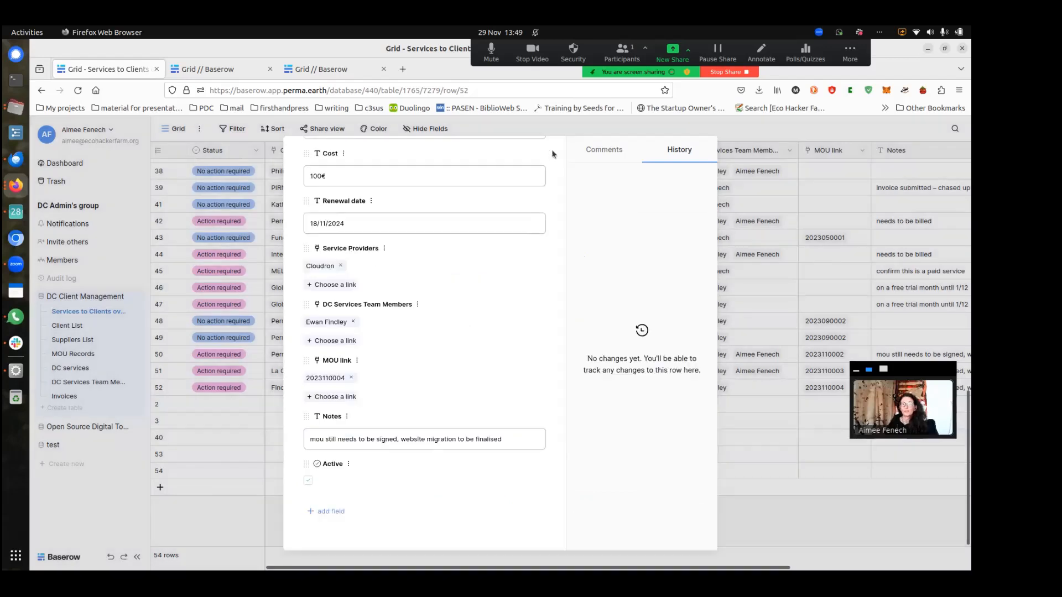
left_click(551, 151)
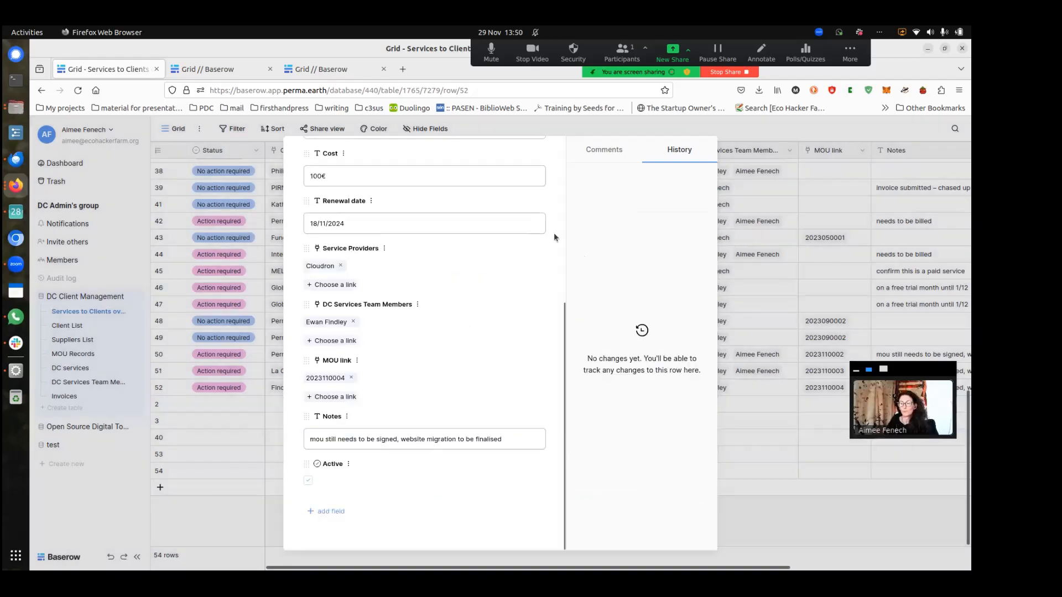
scroll(553, 263, "up", 5)
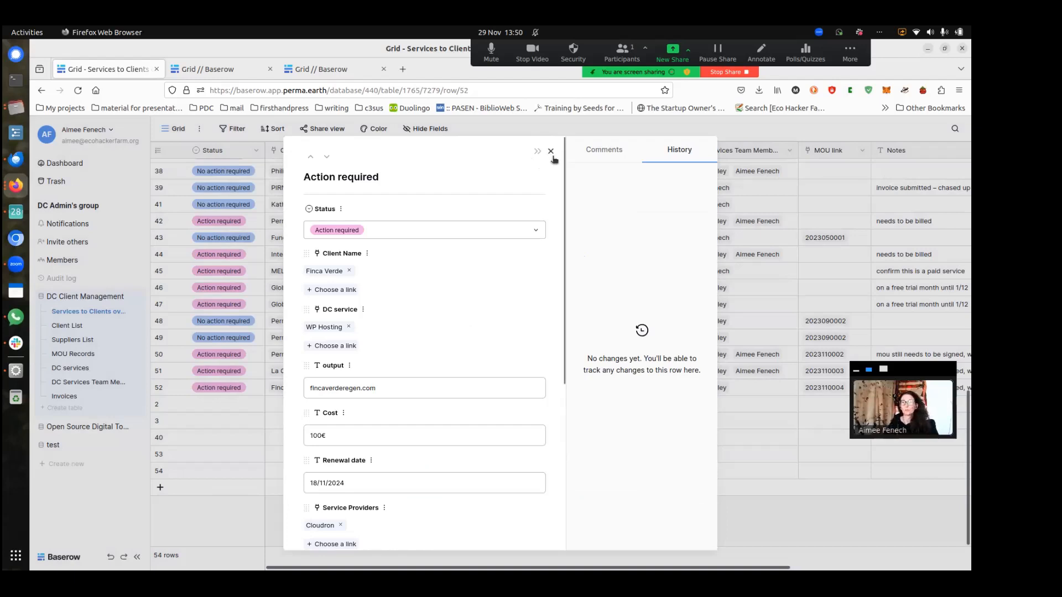
left_click(551, 152)
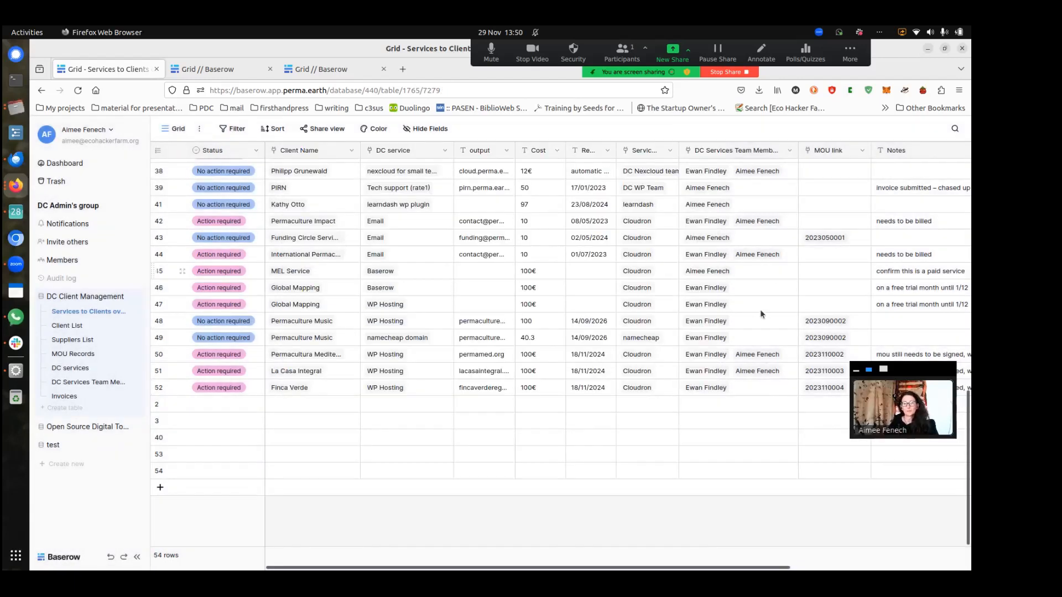
Review row 51's other linked team member record, close it, and scroll back to row 1
left_click(744, 373)
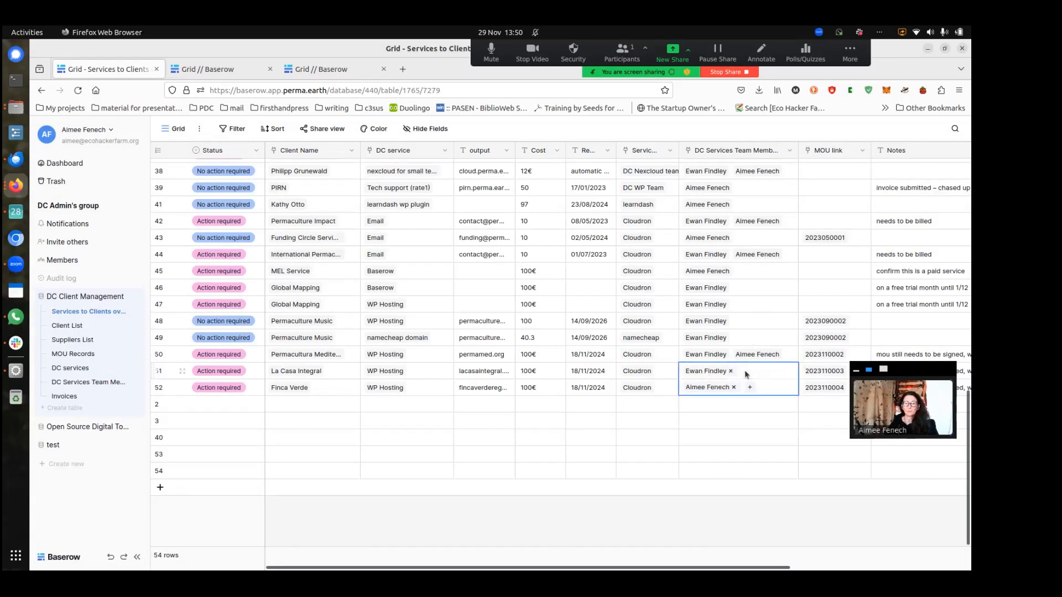
left_click(714, 389)
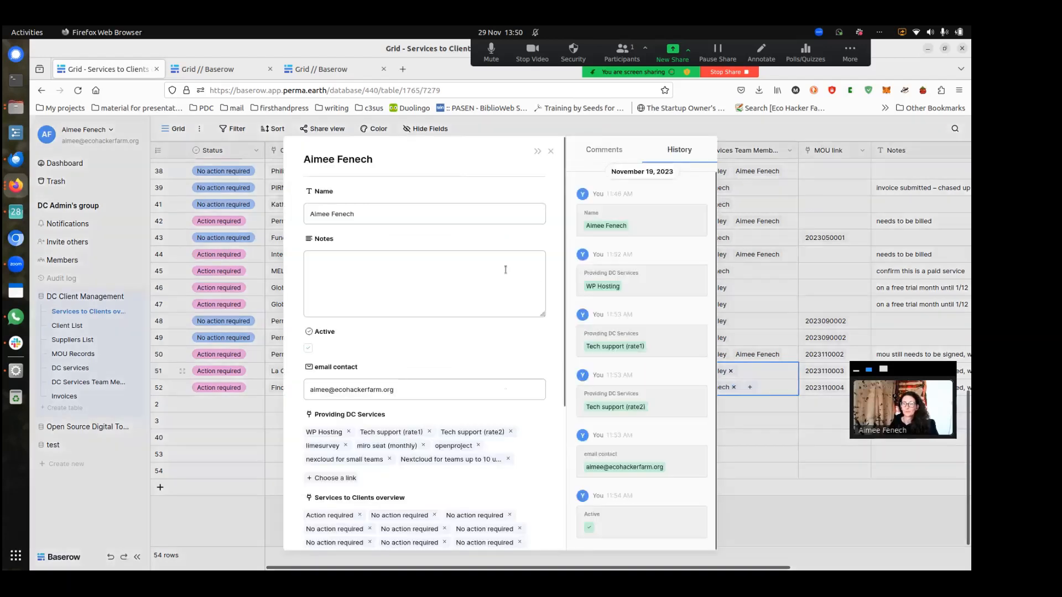
scroll(505, 269, "down", 5)
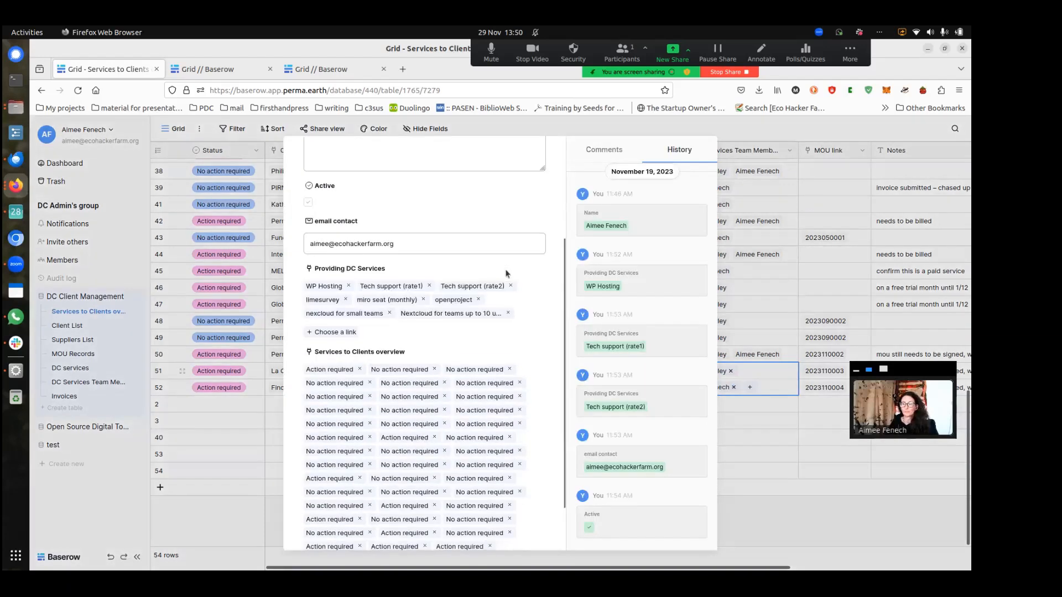
scroll(507, 274, "down", 2)
scroll(505, 268, "up", 7)
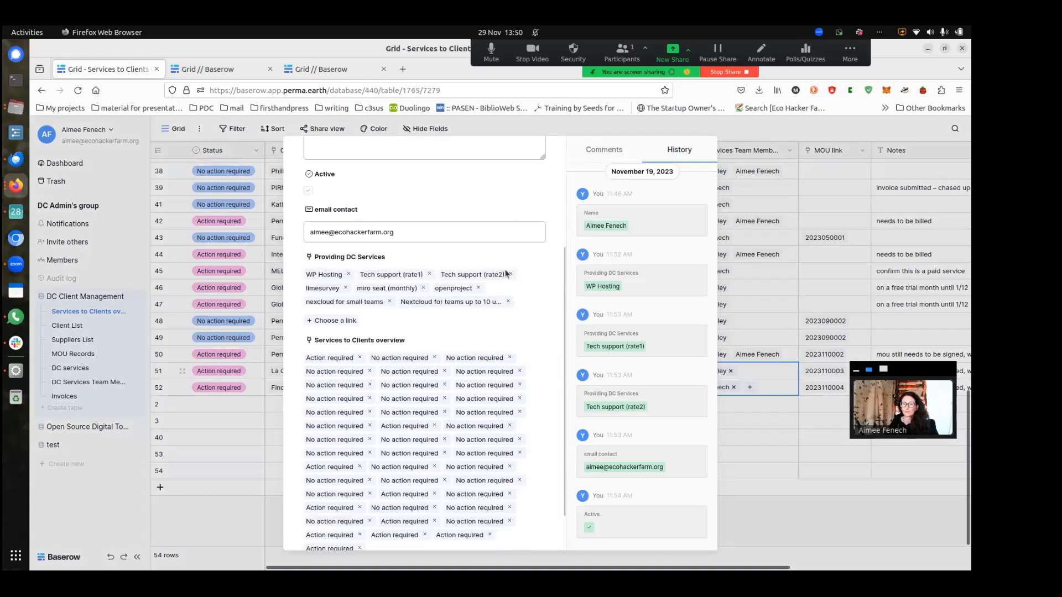
left_click(758, 128)
scroll(391, 334, "up", 1)
scroll(390, 304, "up", 6)
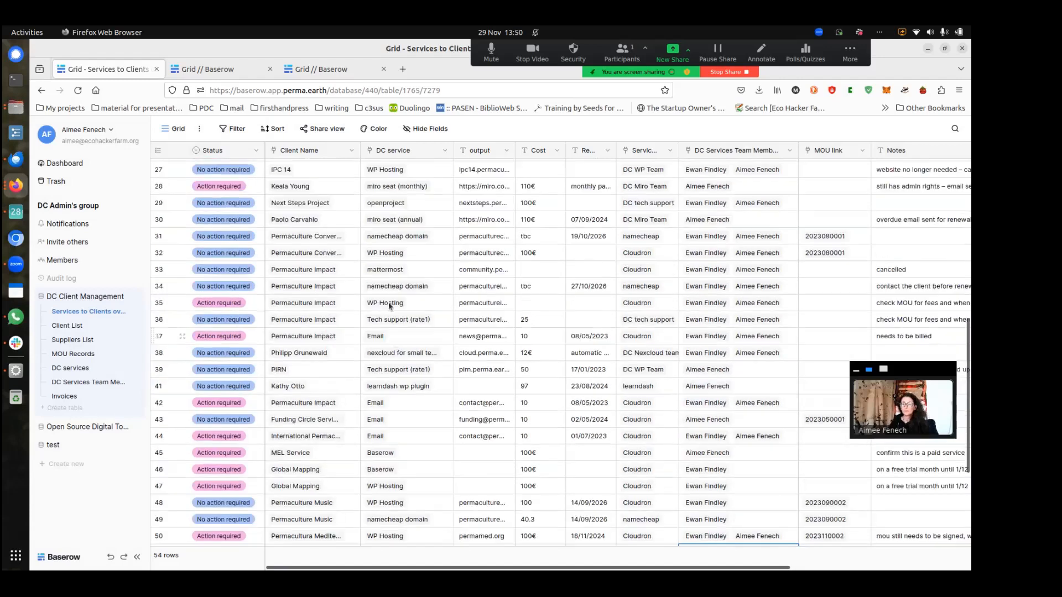
scroll(422, 400, "up", 12)
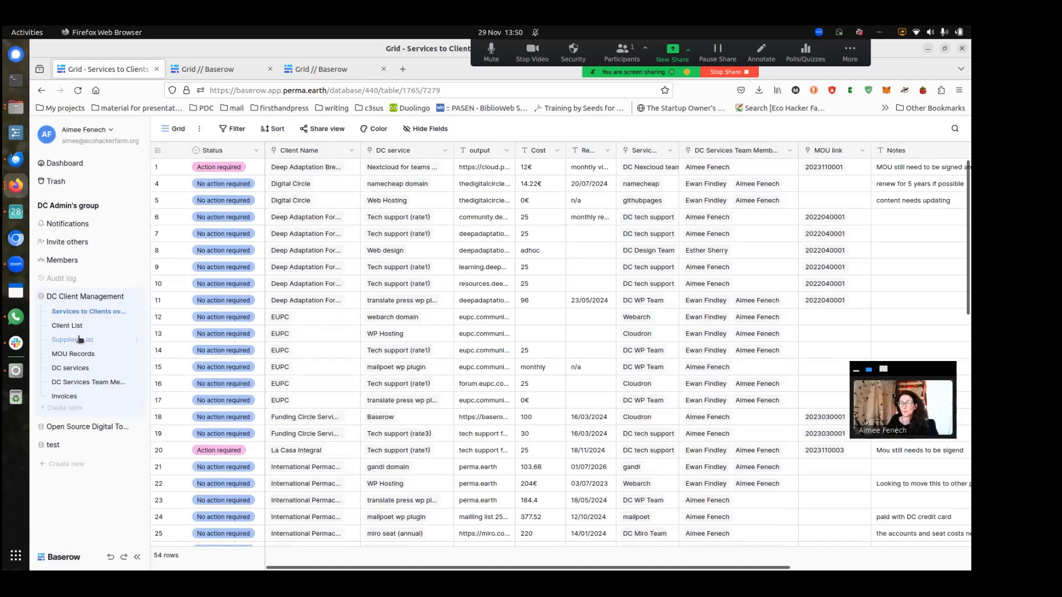
Open the MOU Records table and adjust the MOU column width
left_click(75, 354)
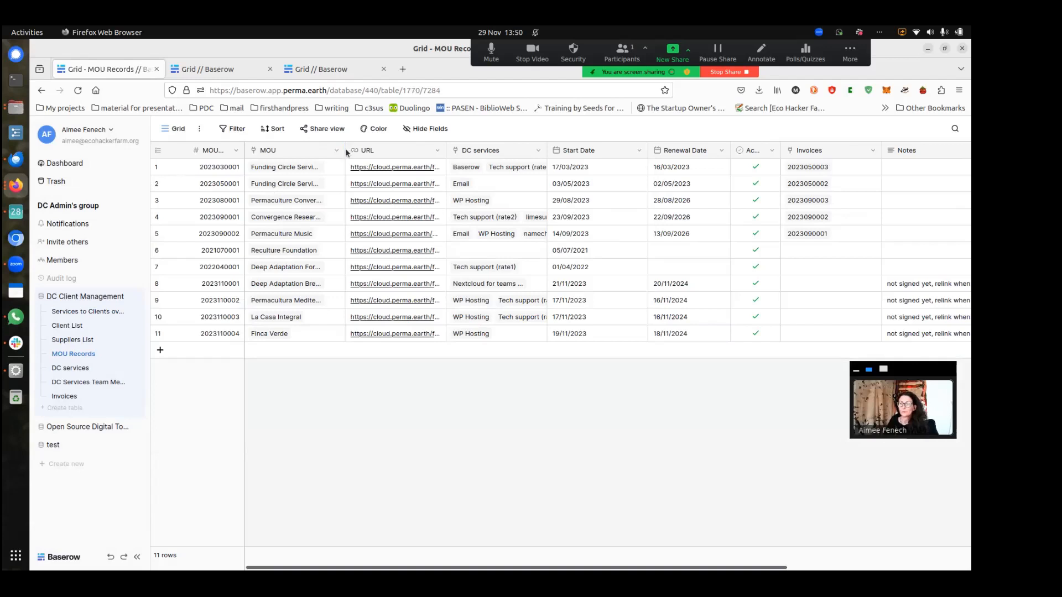
left_click_drag(345, 149, 412, 151)
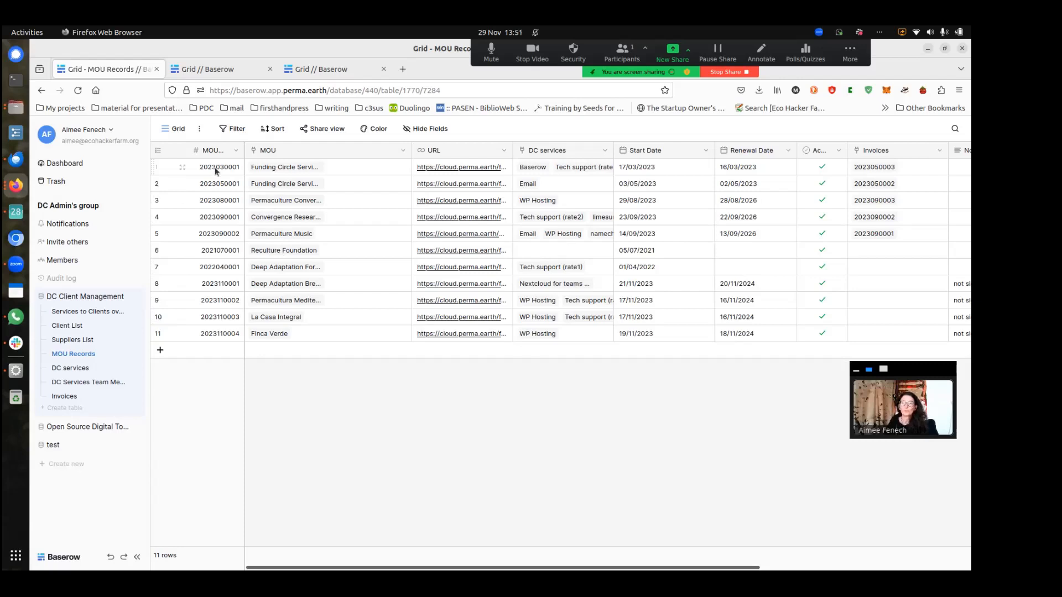
left_click(403, 150)
left_click_drag(411, 152, 368, 155)
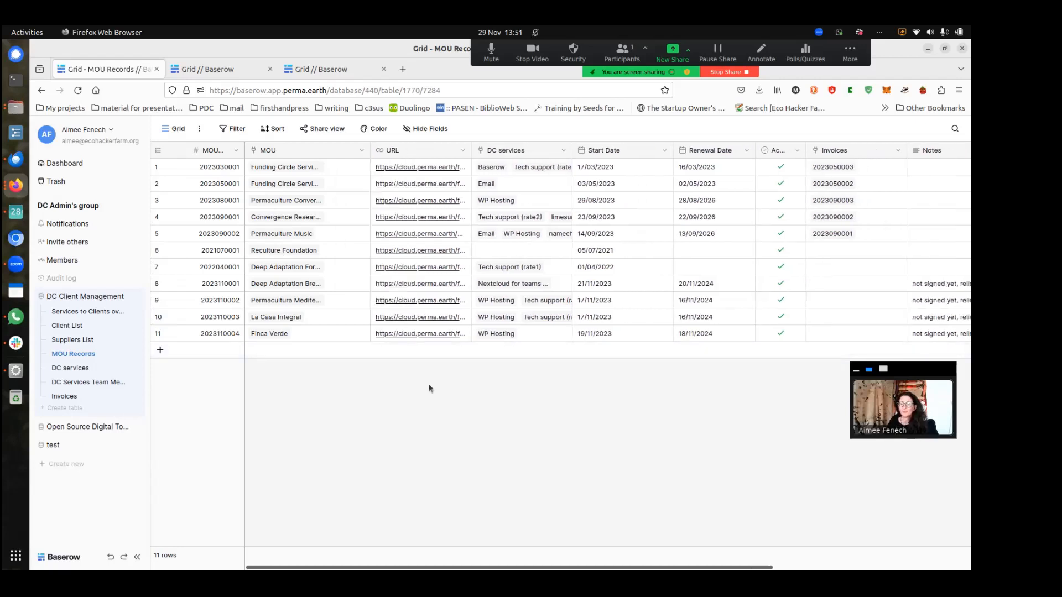
Open row 1's linked MOU document in a new tab, then return to the grid
left_click(430, 171)
left_click(430, 168)
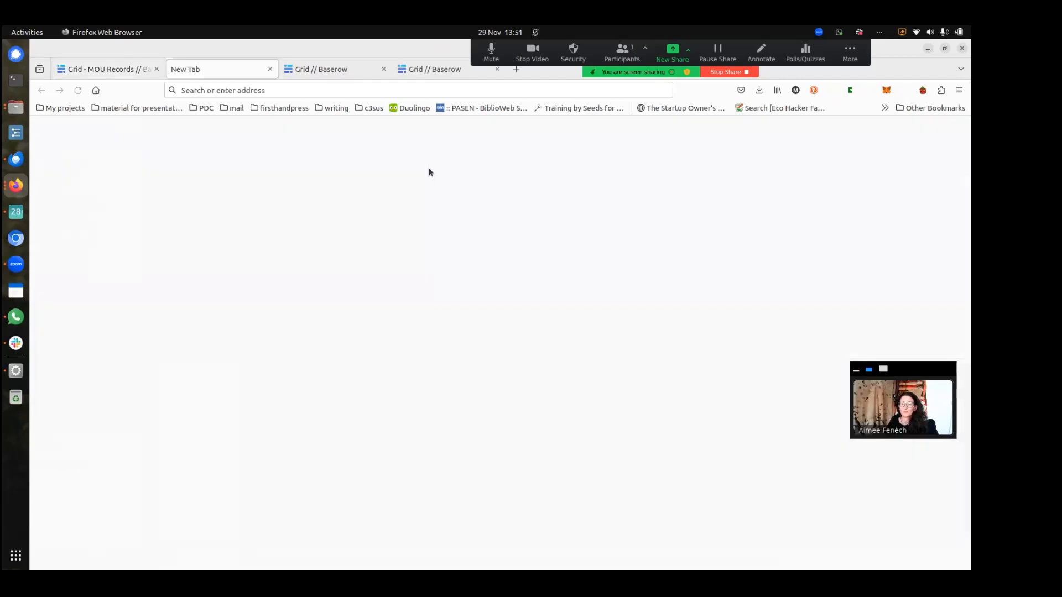
left_click(107, 71)
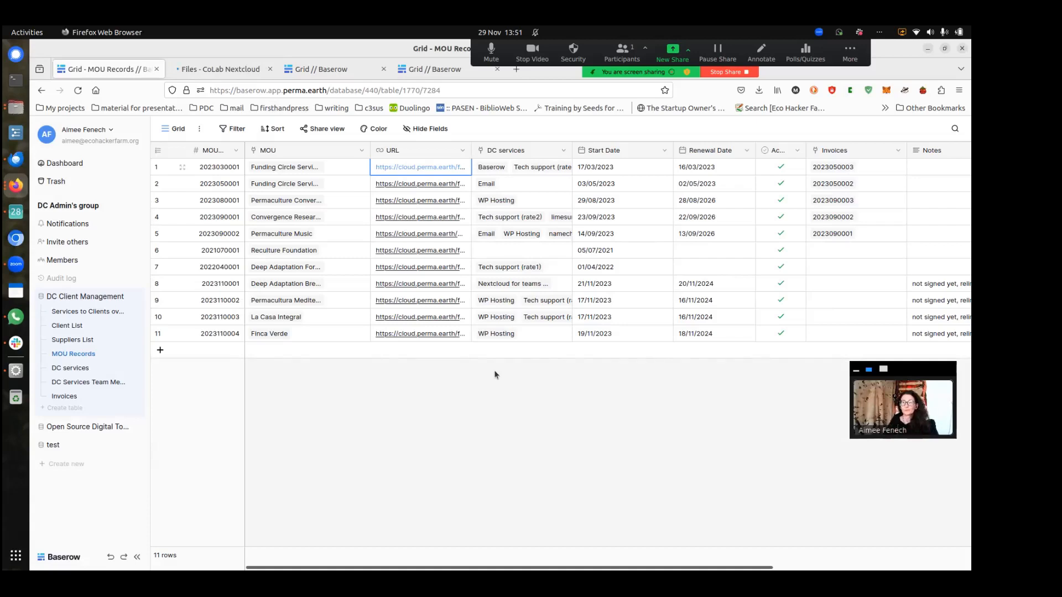
Read the notes on MOU rows 8 and 9, then open the DC Services Team Members table
left_click(609, 379)
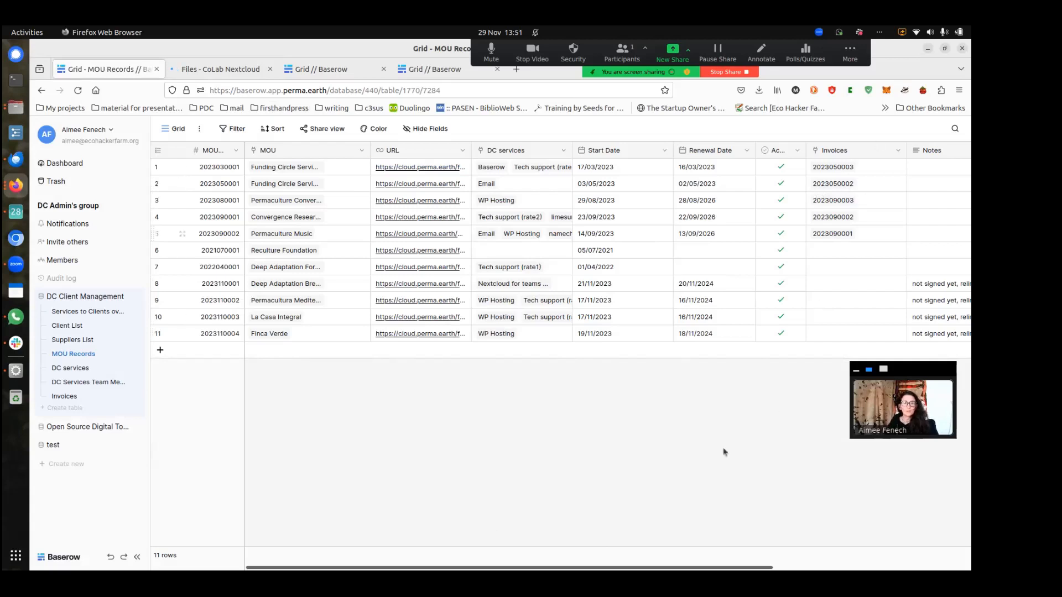
left_click_drag(668, 568, 814, 568)
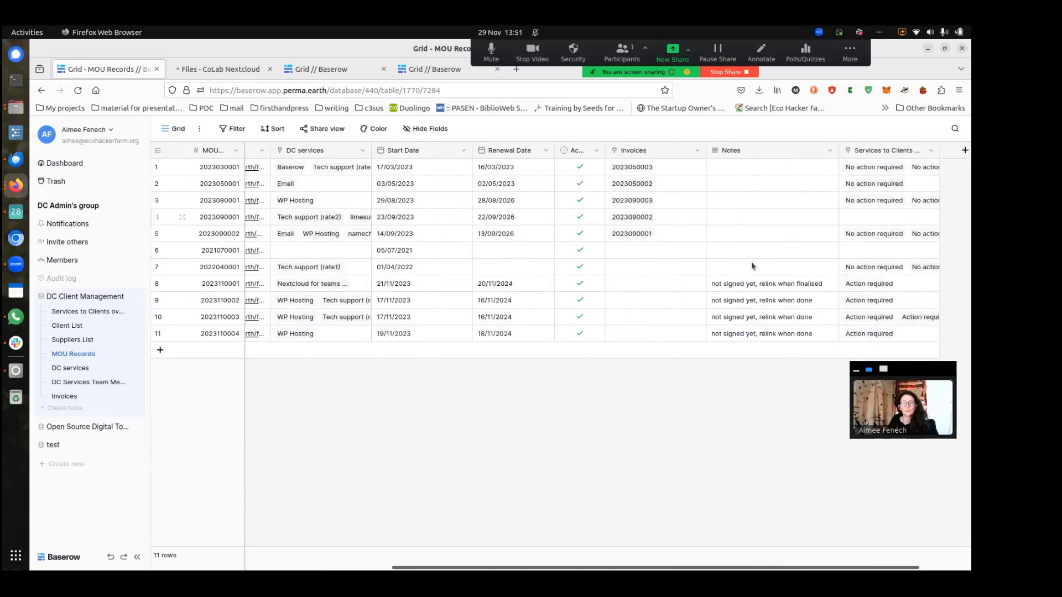
left_click(743, 283)
left_click(740, 301)
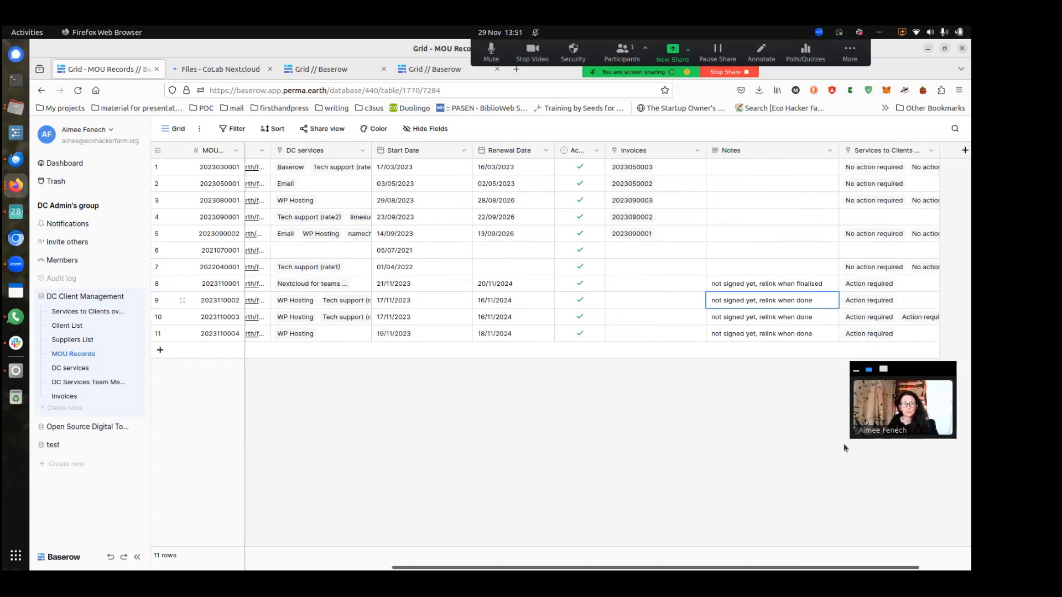
left_click_drag(727, 568, 582, 568)
left_click(448, 521)
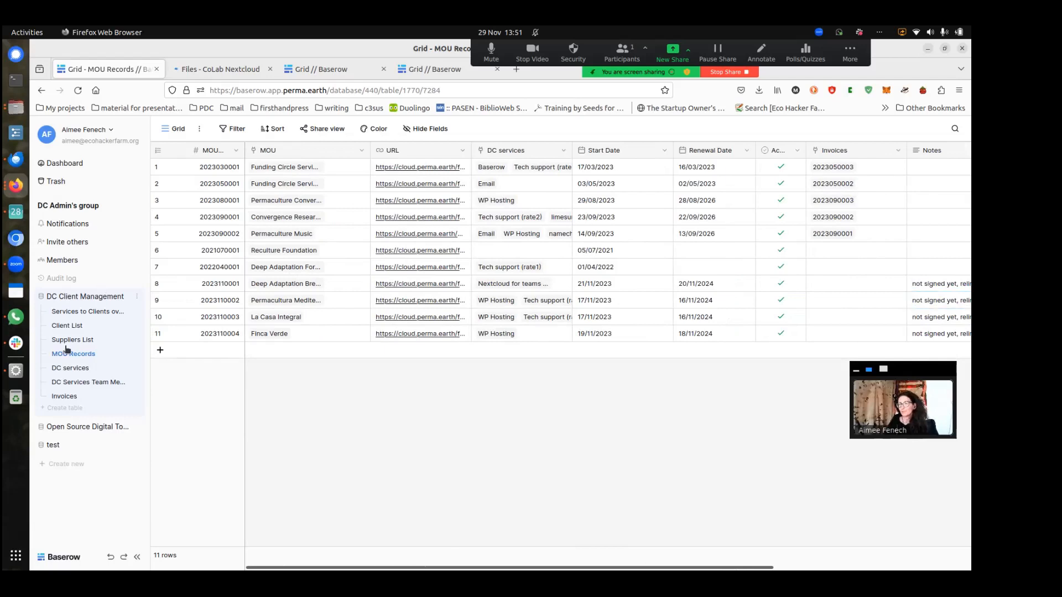
left_click(89, 386)
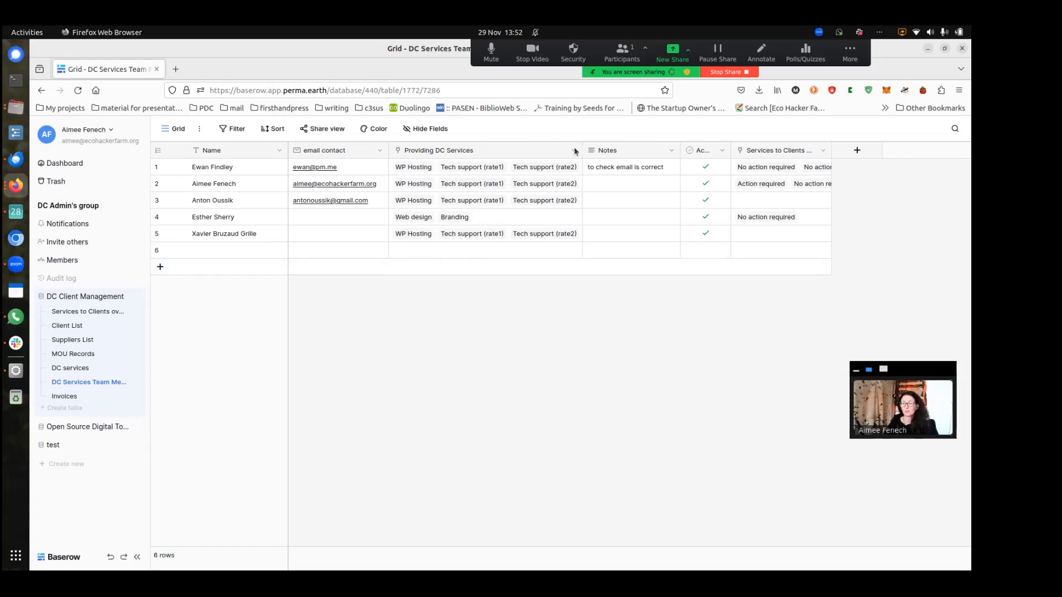
left_click(417, 236)
left_click(418, 237)
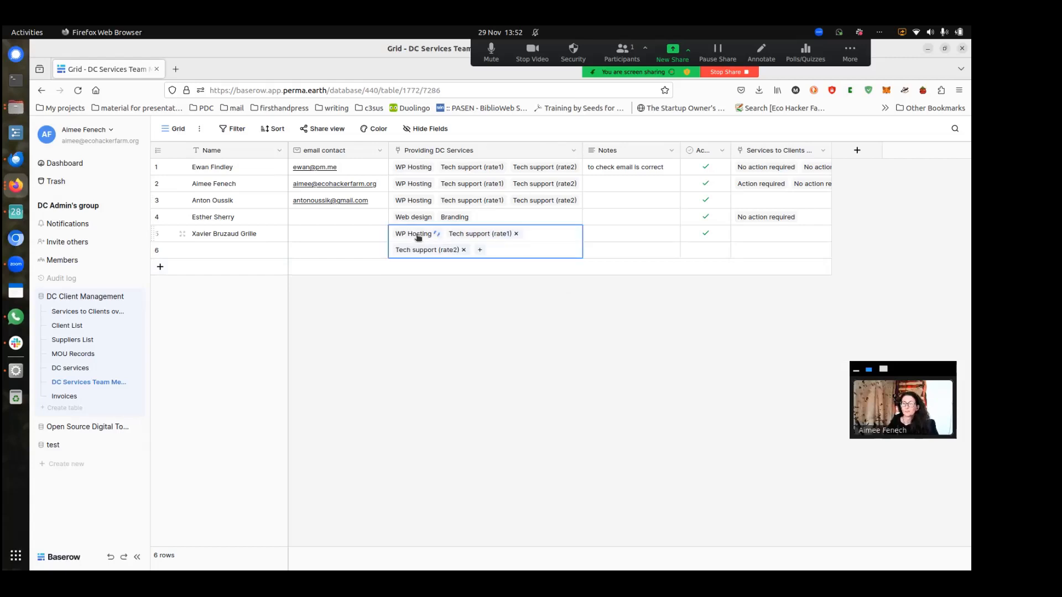
scroll(447, 312, "down", 2)
scroll(447, 312, "down", 3)
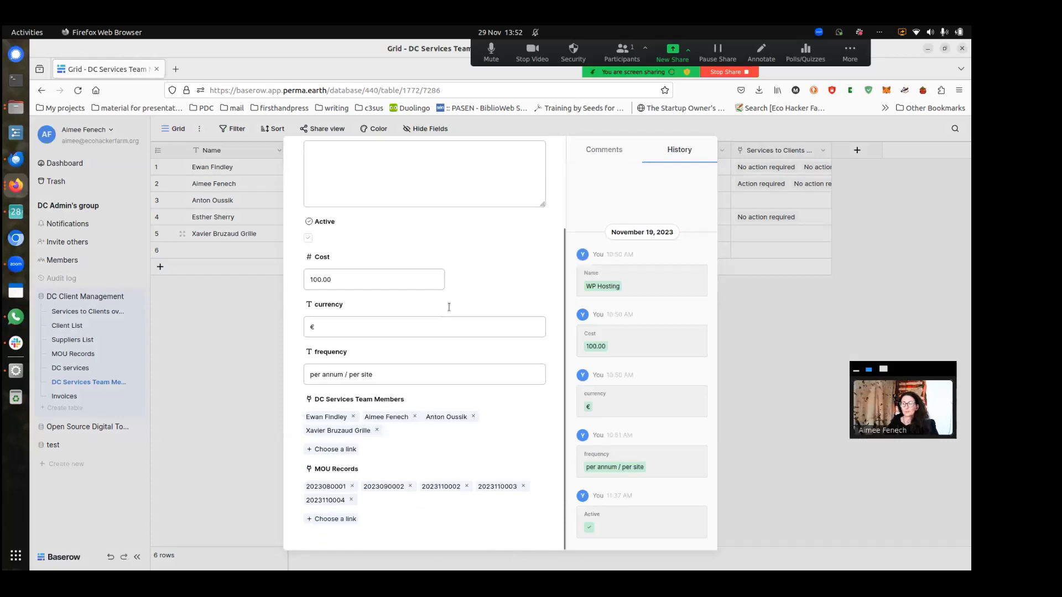
scroll(440, 449, "up", 2)
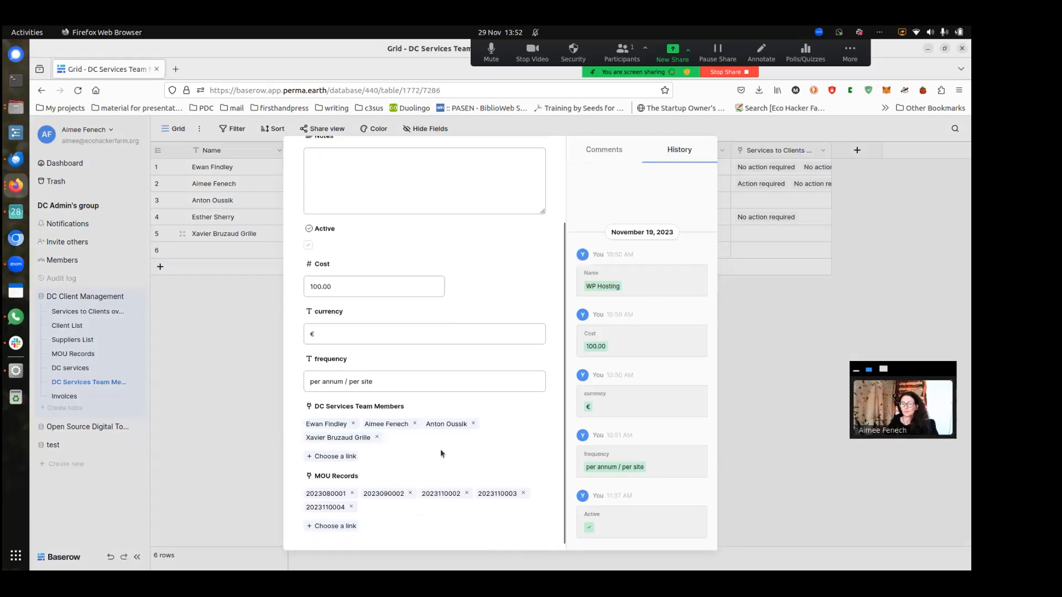
scroll(509, 376, "down", 2)
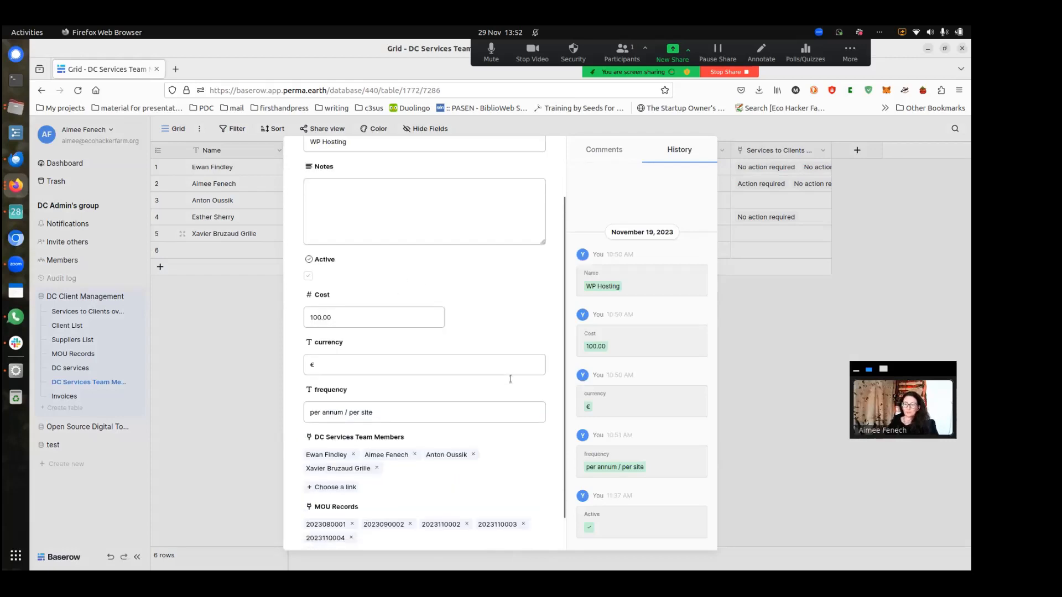
scroll(510, 379, "up", 5)
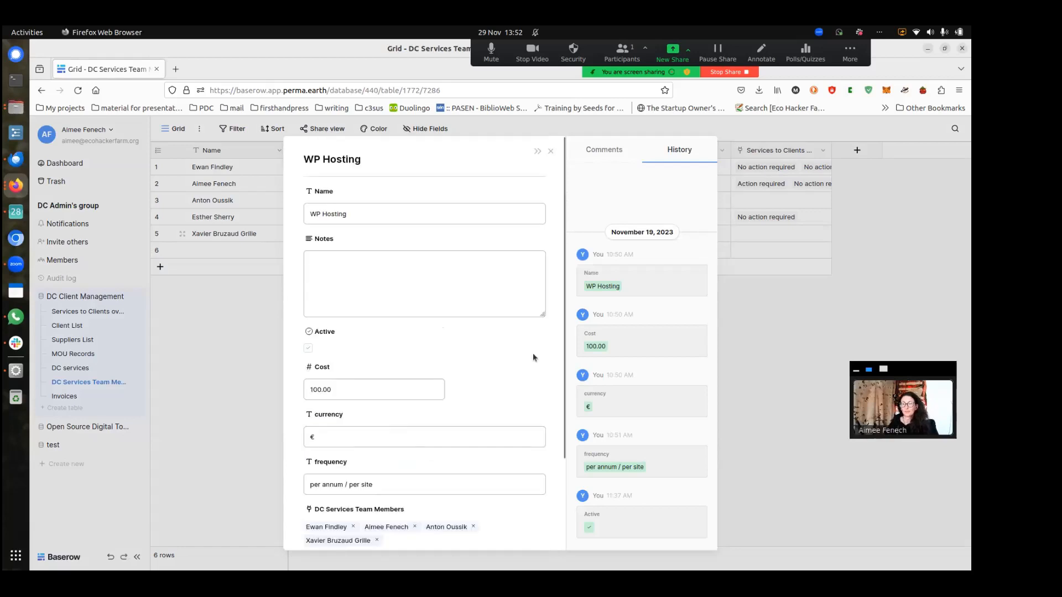
left_click(551, 151)
left_click(387, 338)
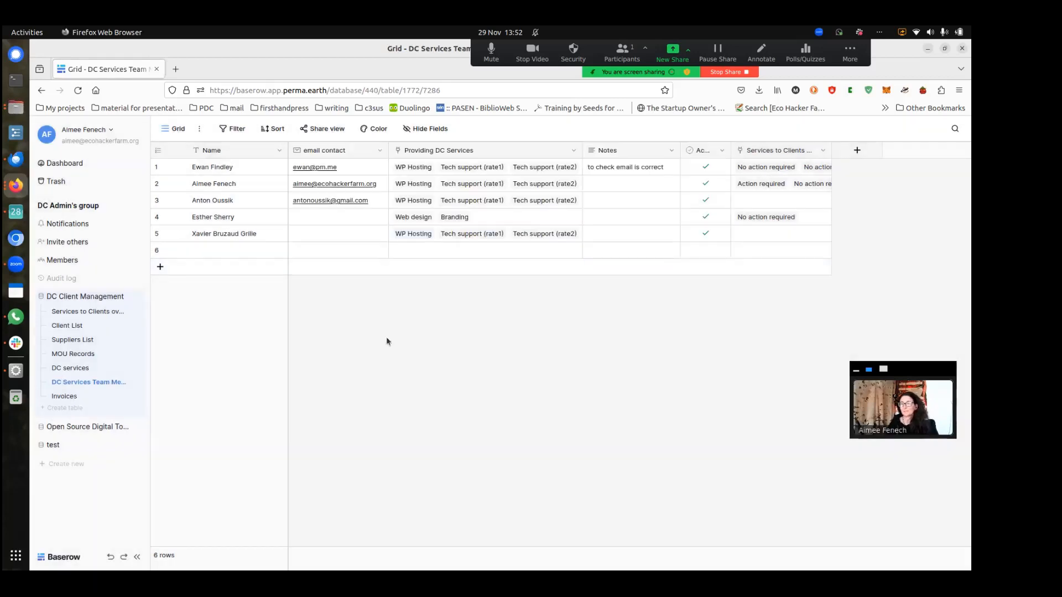
Scroll through the DC services grid, then switch to the Invoices table showing 7 sent, paid invoices
left_click(78, 368)
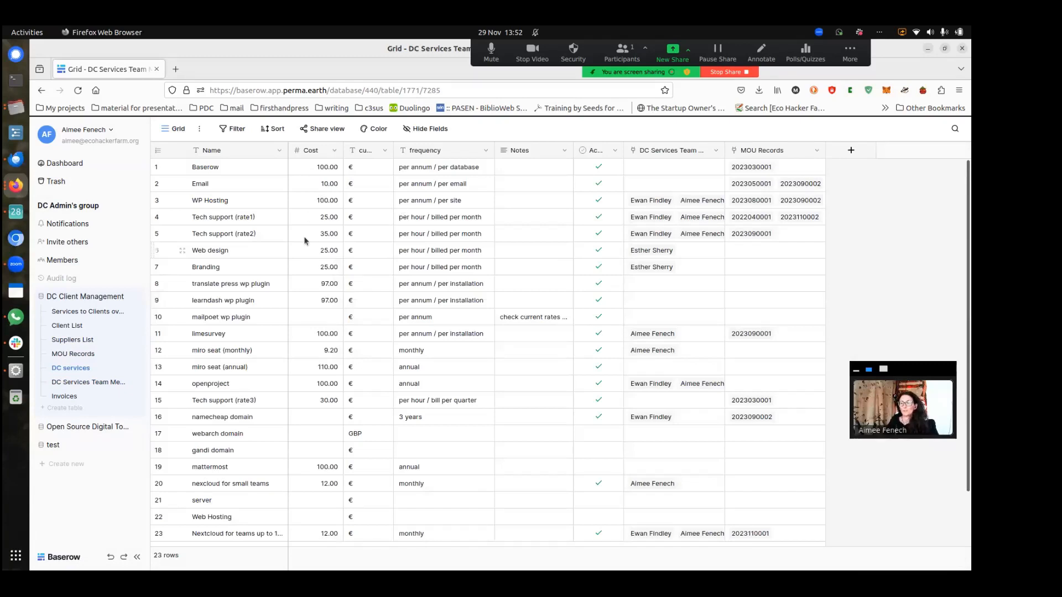
scroll(327, 341, "down", 2)
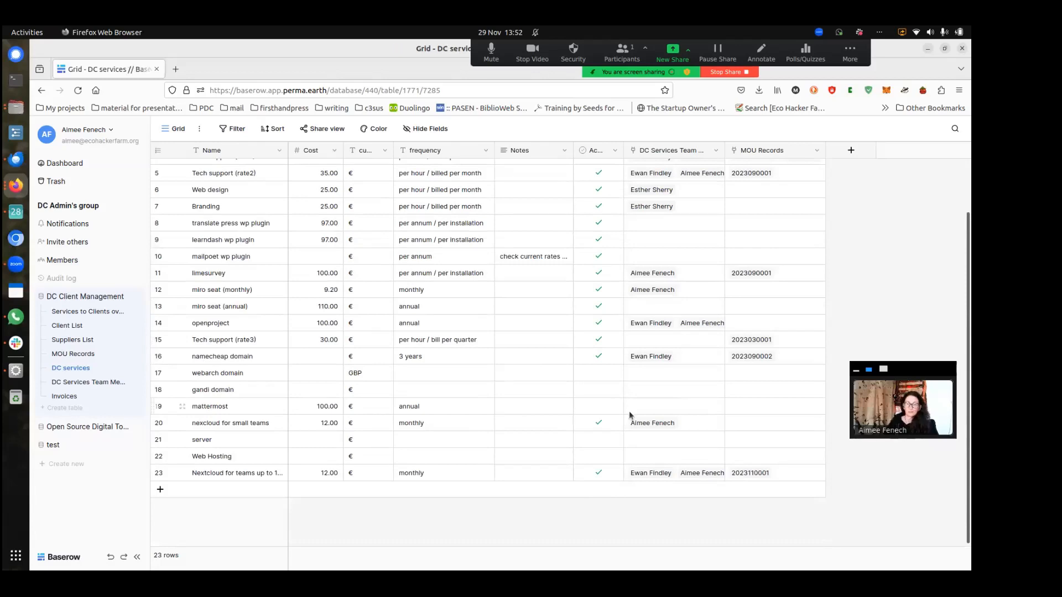
left_click(103, 398)
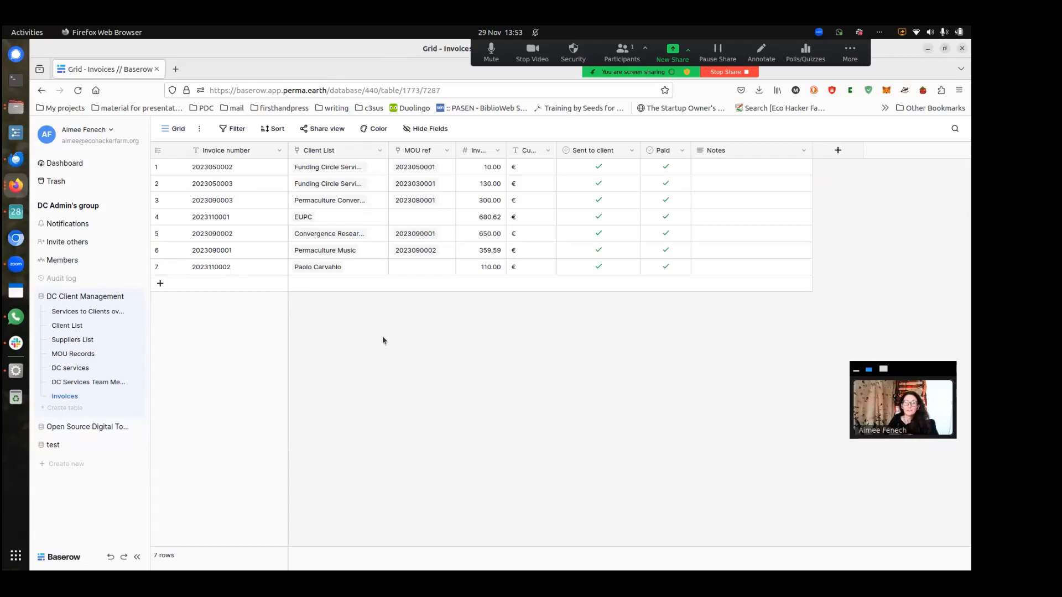
left_click(849, 54)
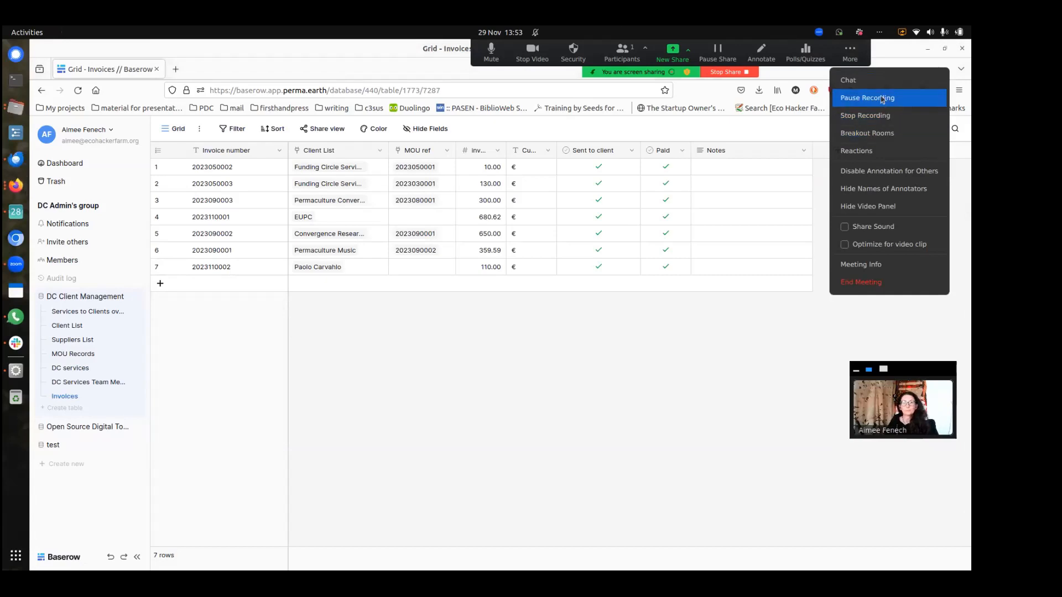
left_click(854, 55)
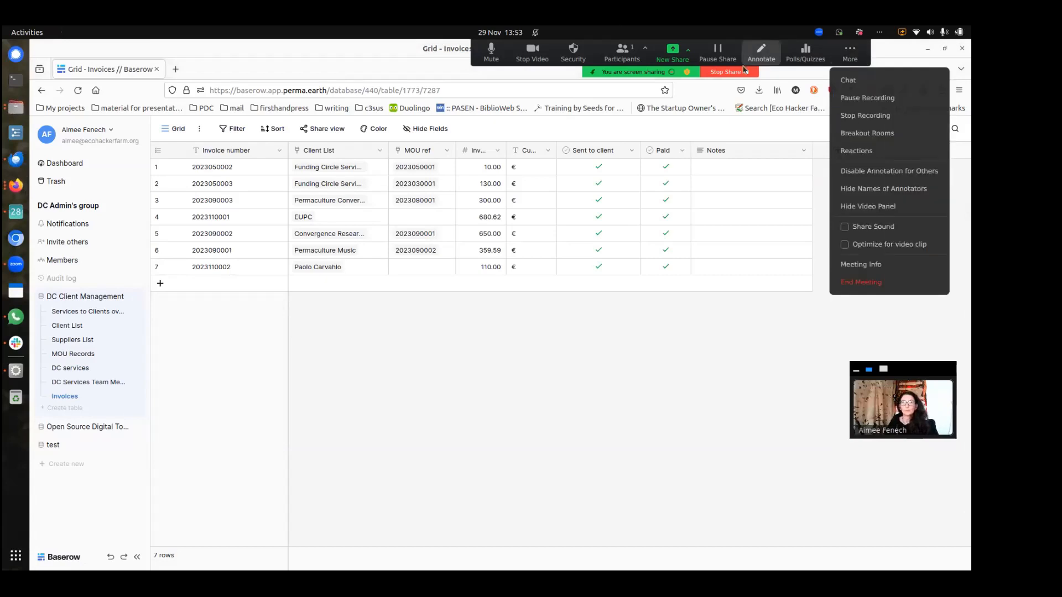